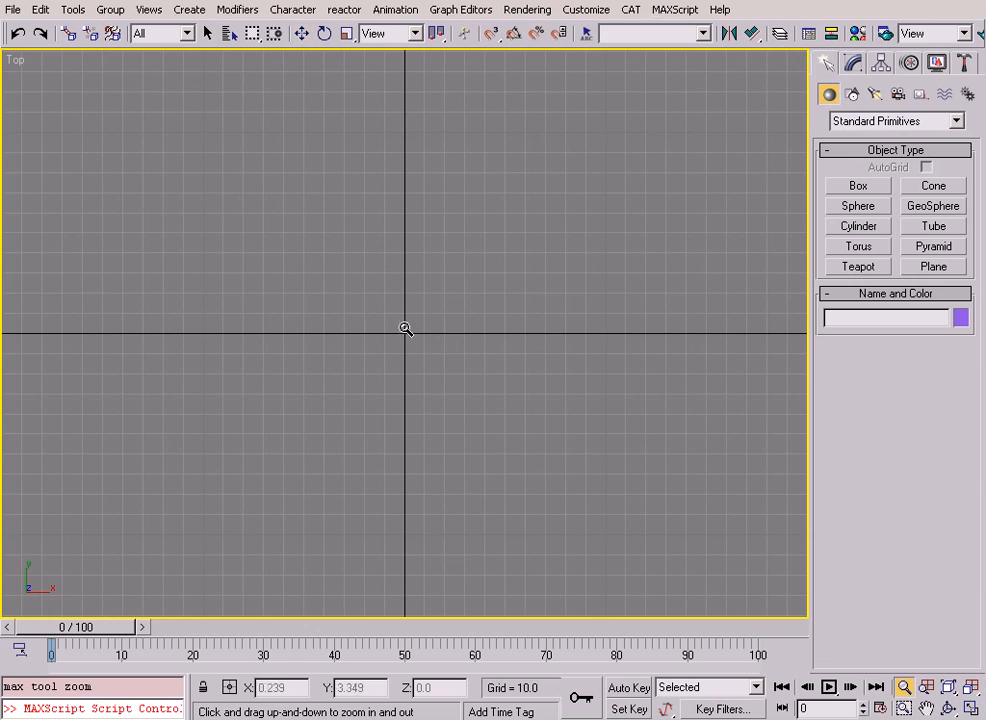
- Create a long, narrow box in the Top view with length 1000, width 40 and height 400
middle_drag(408, 357, 430, 384)
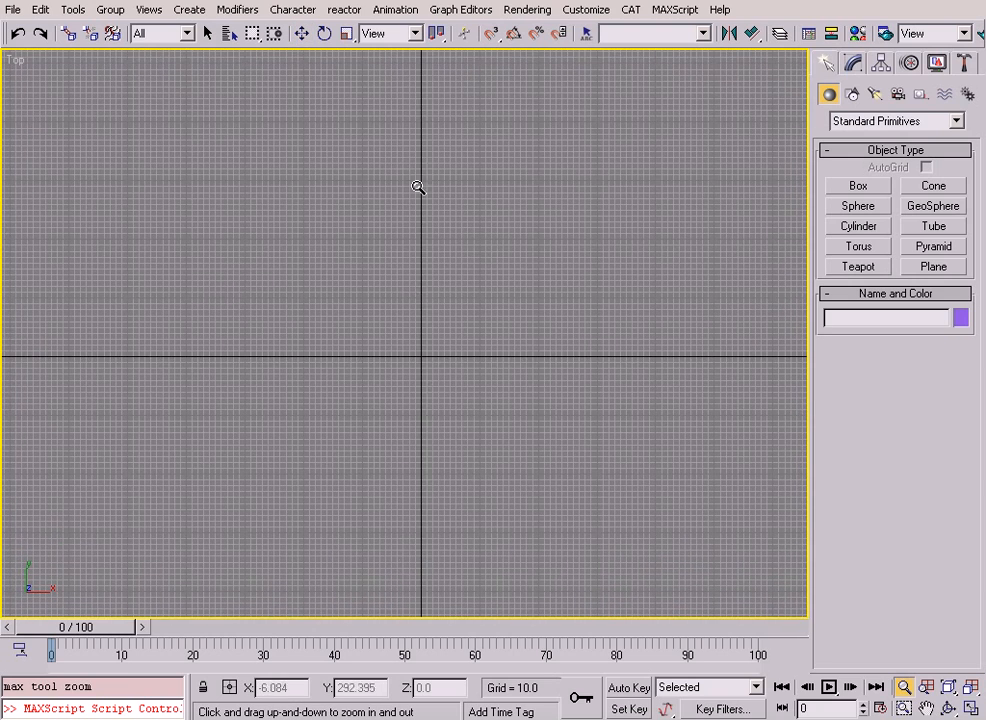
middle_drag(440, 293, 429, 266)
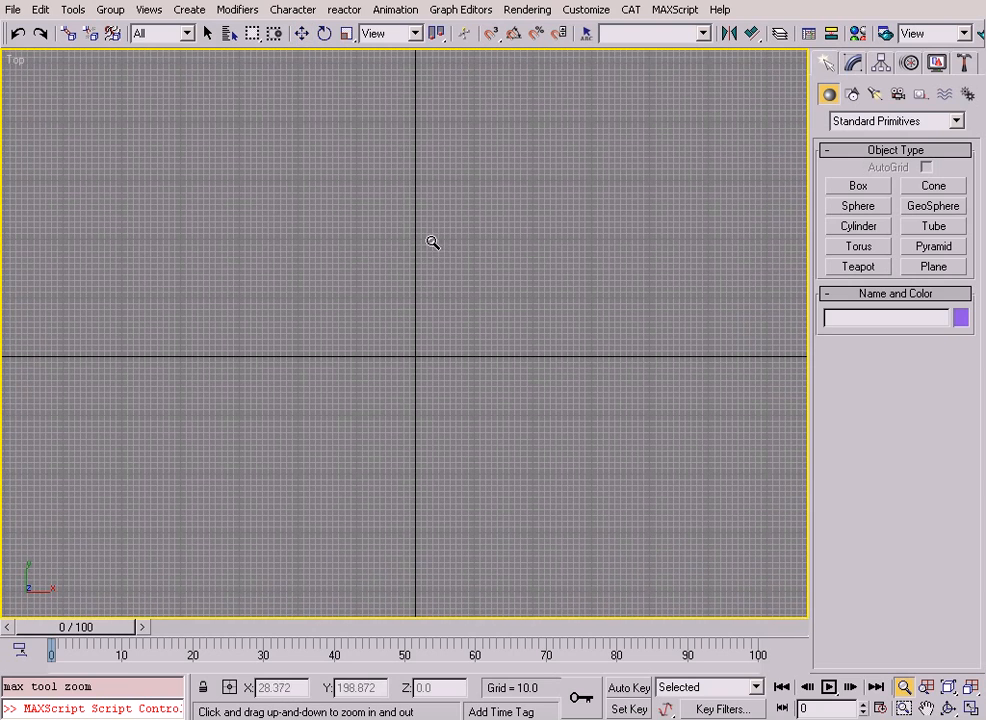
click(858, 187)
drag(276, 82, 297, 627)
click(478, 475)
scroll(478, 475, down, 2)
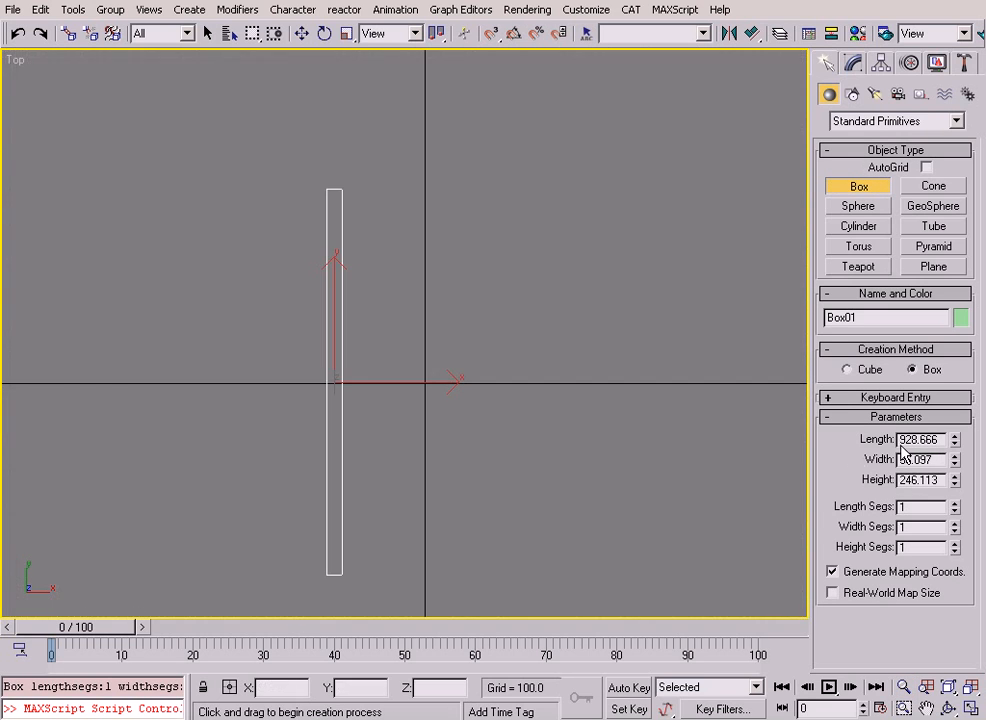
key(Tab)
text(40)
key(Tab)
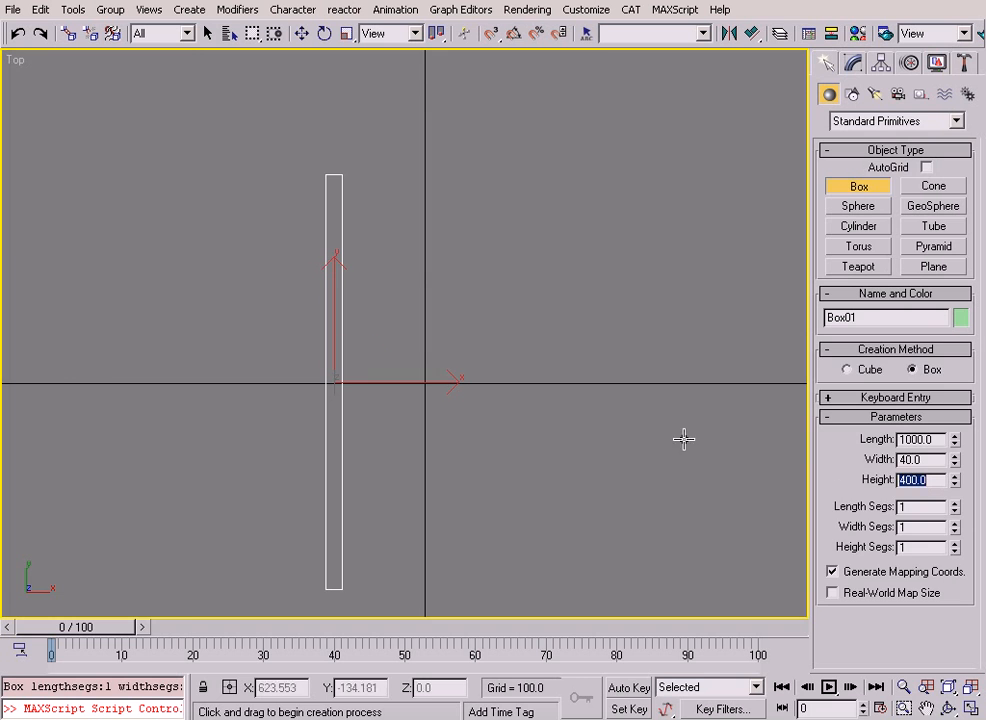
- Show the box in the maximised Perspective view, orbit around it and display it in wireframe
key(w)
key(alt+w)
key(alt+w)
key(z)
scroll(628, 433, down, 3)
alt+middle_drag(628, 433, 416, 425)
key(alt+z)
drag(416, 425, 436, 390)
alt+middle_drag(436, 390, 436, 404)
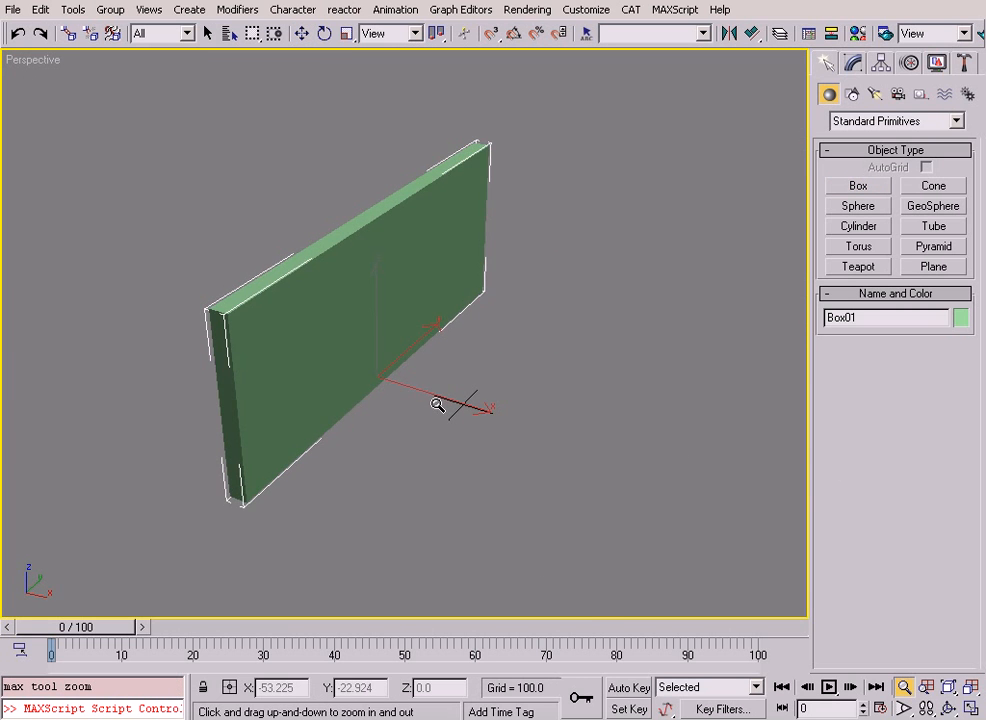
key(F3)
middle_drag(455, 300, 449, 327)
key(alt+z)
drag(448, 343, 444, 333)
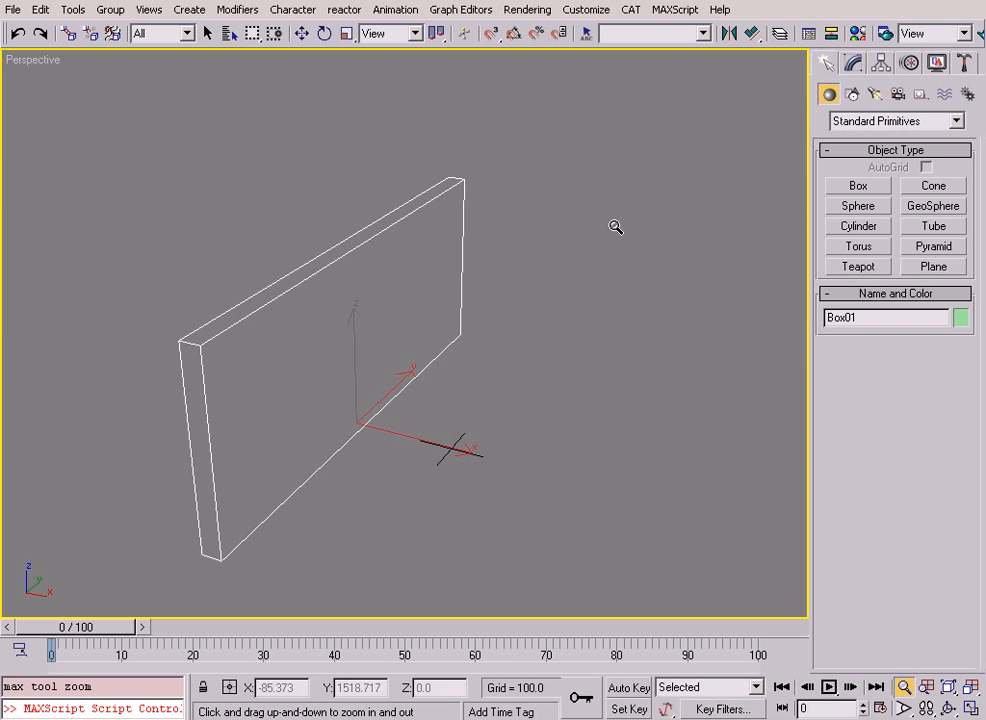
- Set the box's segments to 20 along its length, 1 across its width and 20 along its height
click(853, 64)
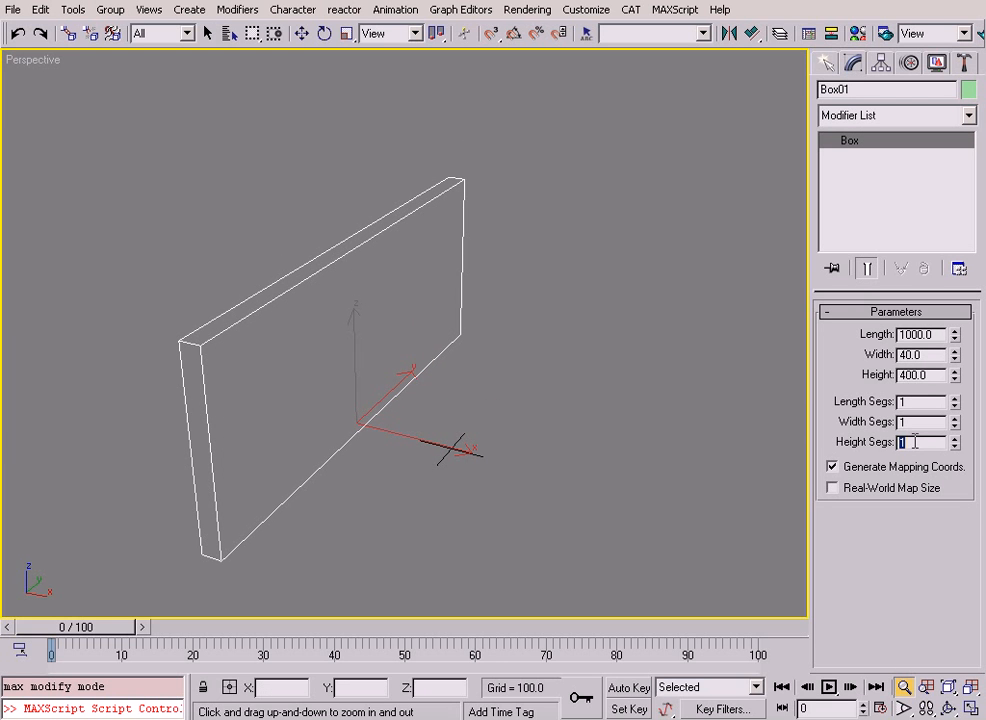
text(10)
key(Return)
text(20)
key(Return)
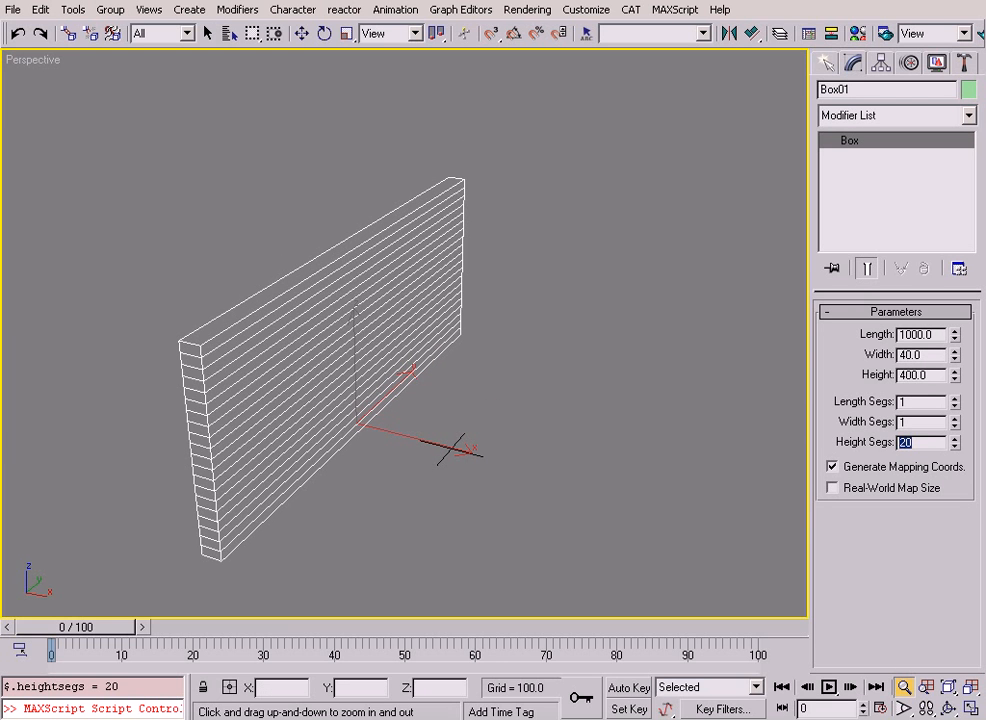
text(10)
key(Return)
text(20)
key(Return)
mouse_move(423, 386)
middle_down()
mouse_move(427, 367)
mouse_move(418, 374)
middle_up()
scroll(378, 351, up, 1)
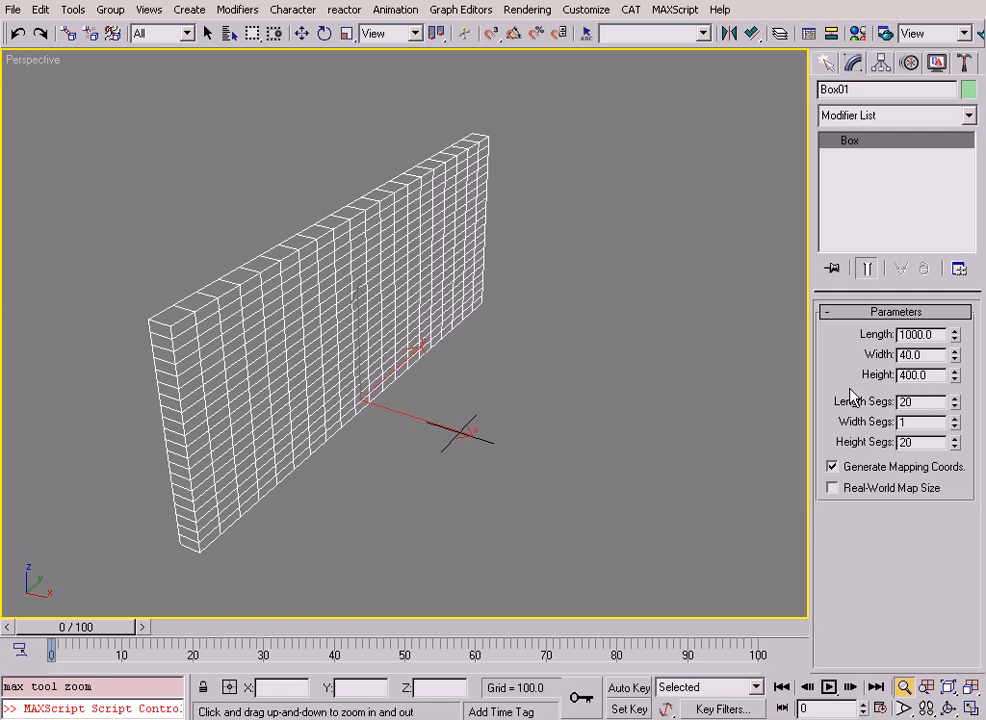
mouse_move(955, 421)
mouse_down()
mouse_move(954, 387)
mouse_move(954, 421)
mouse_up()
- Apply a Bend modifier to the box with an angle of 180 on the Z axis, and display it shaded
click(847, 118)
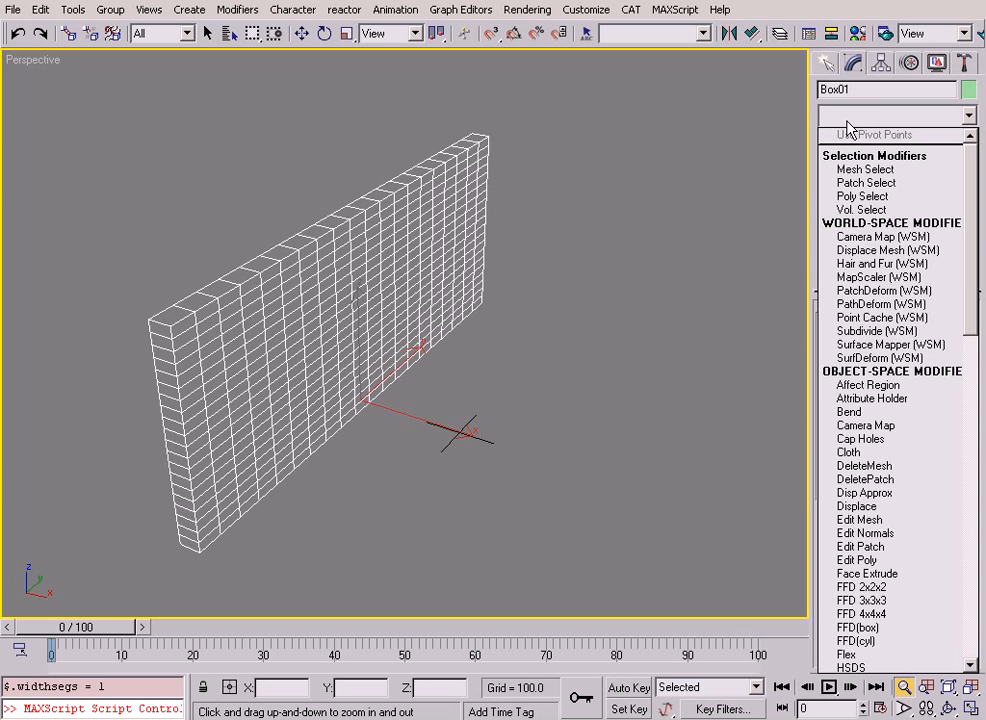
click(886, 412)
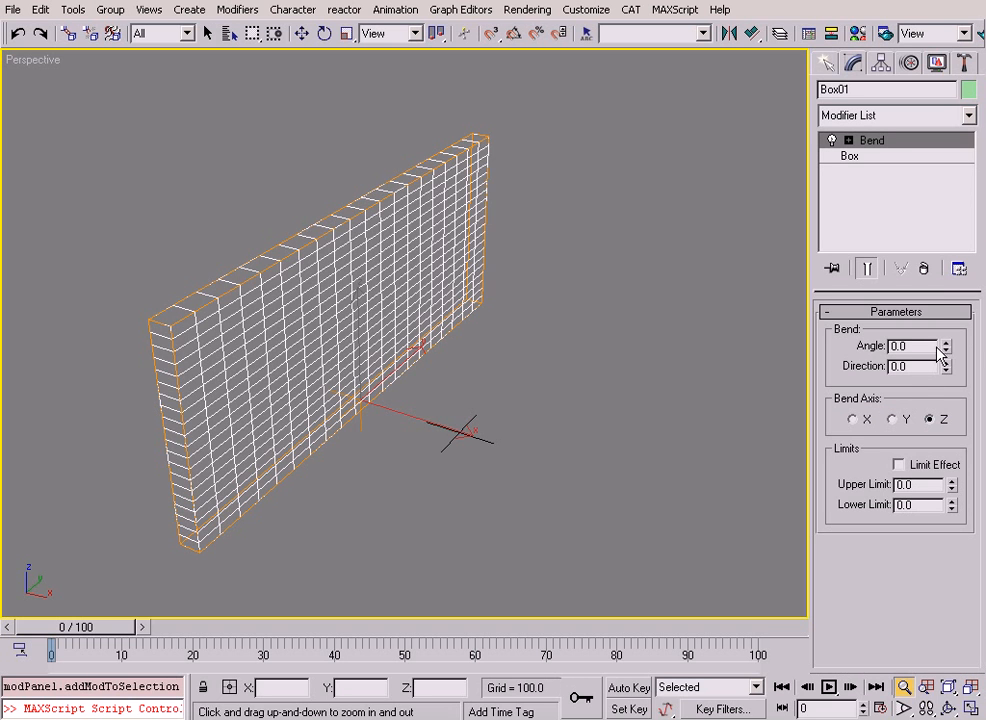
drag(947, 355, 947, 244)
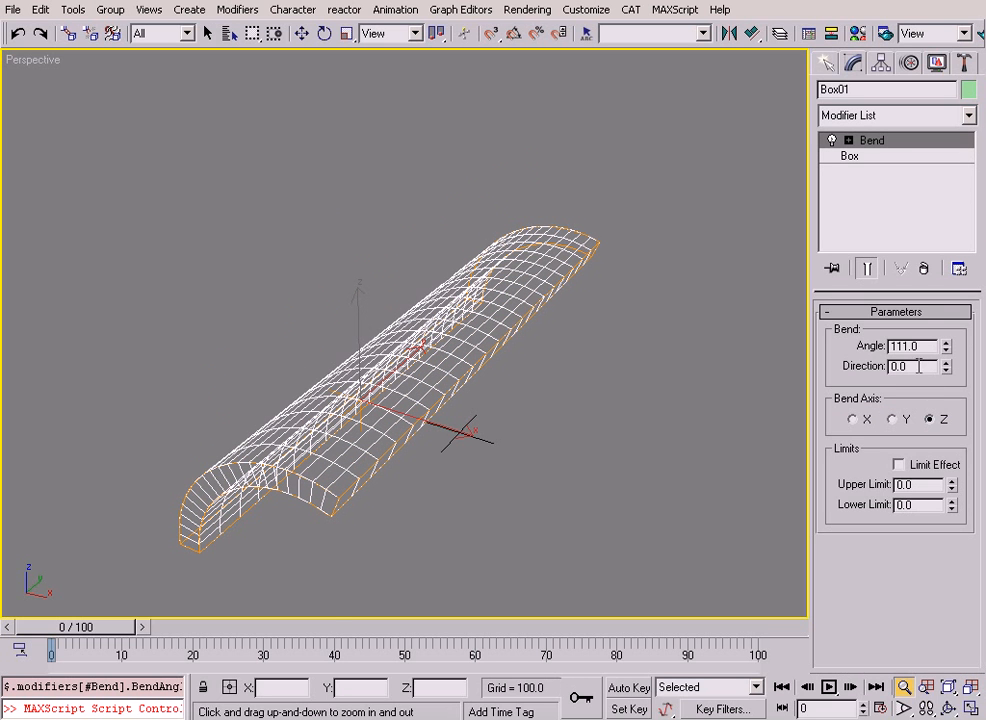
text(80)
key(Return)
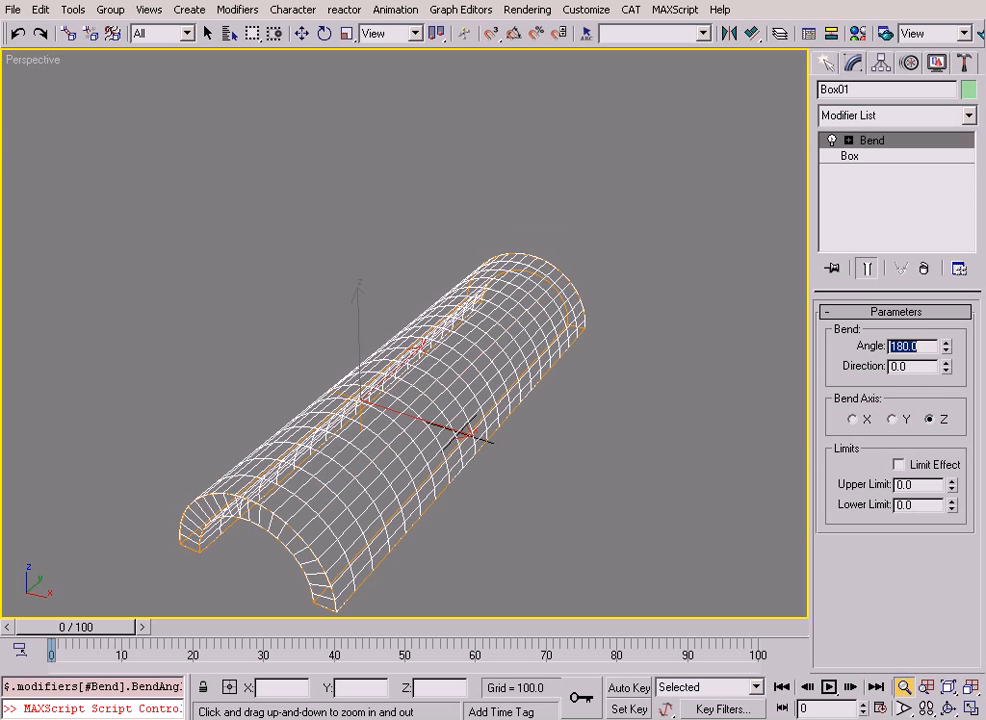
key(F3)
alt+middle_drag(510, 412, 524, 407)
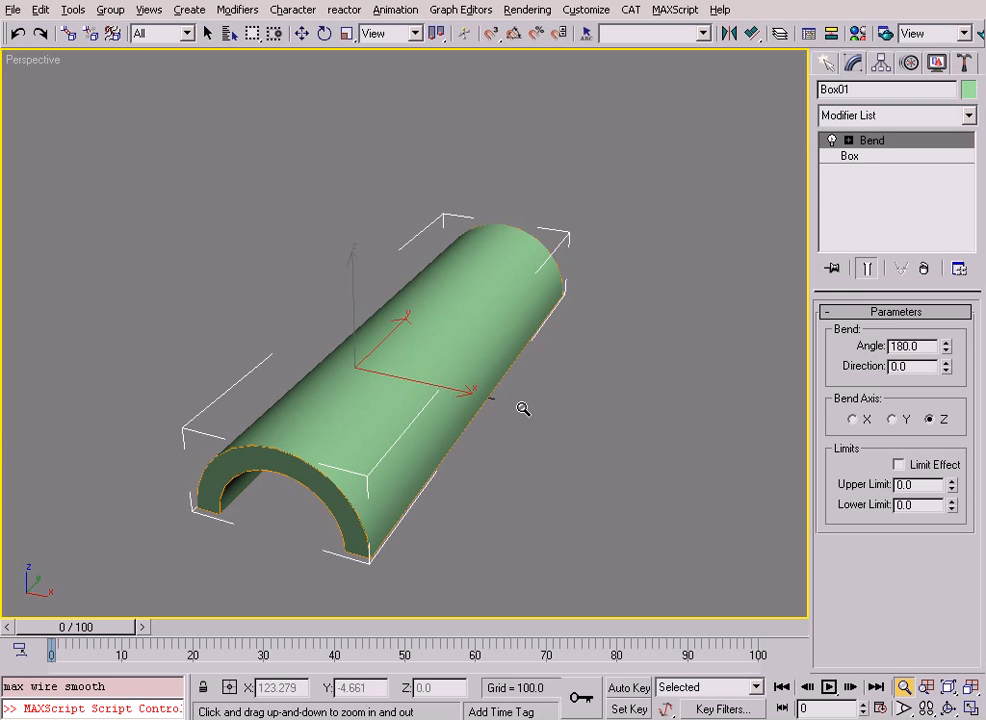
- Add a second Bend modifier on the Y axis with an angle of -90 to curve the half pipe along its length
click(853, 118)
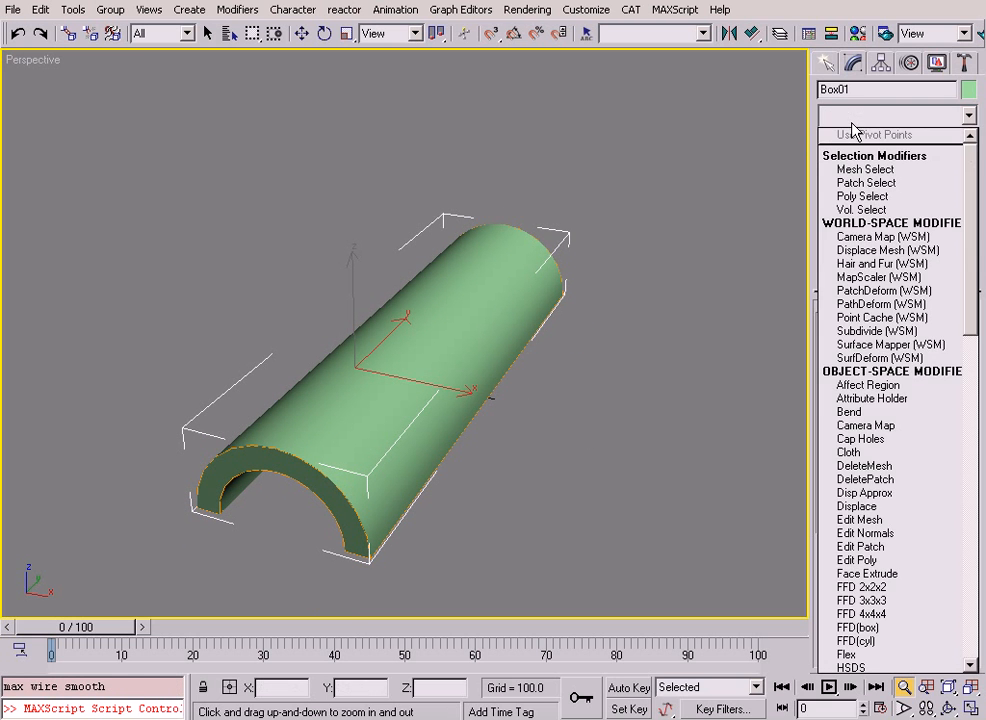
click(891, 411)
drag(946, 349, 946, 312)
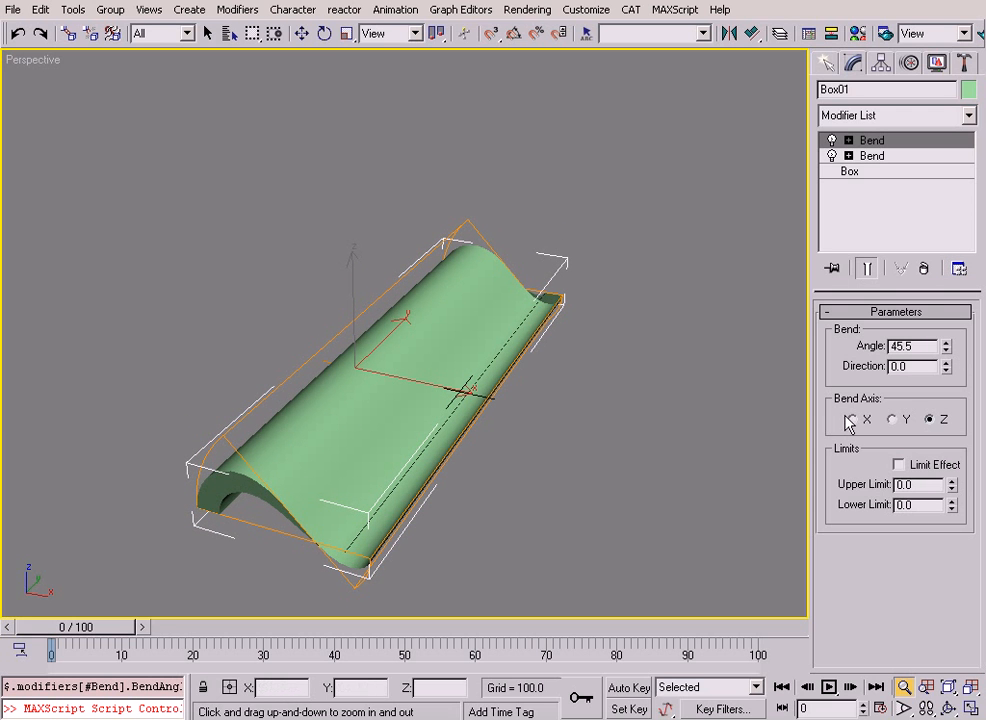
click(893, 420)
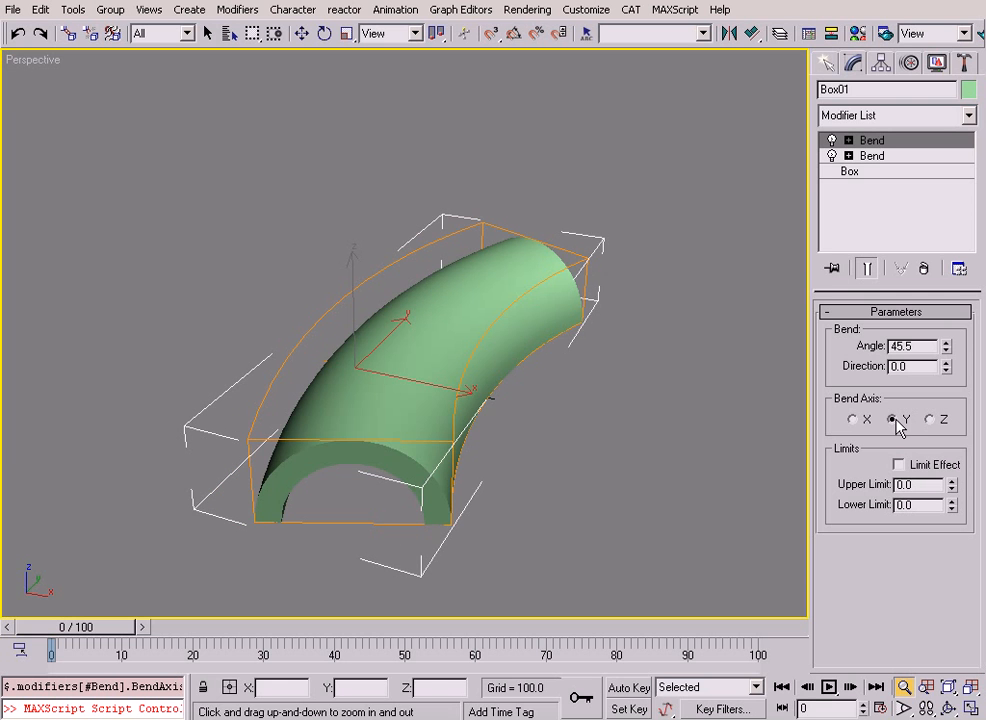
drag(946, 349, 931, 570)
scroll(449, 376, down, 3)
alt+middle_drag(449, 376, 563, 396)
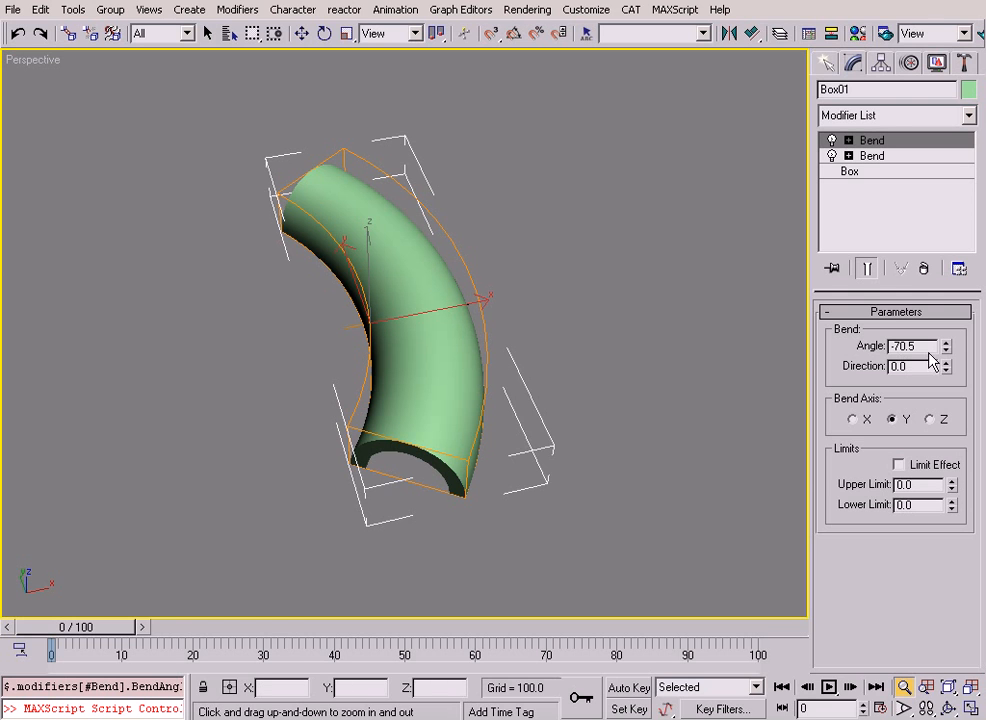
text(-90)
key(Return)
- Clone the curved half pipe in the Top view as one copy, placed up and to the left of the original
alt+middle_drag(594, 304, 588, 315)
key(alt+w)
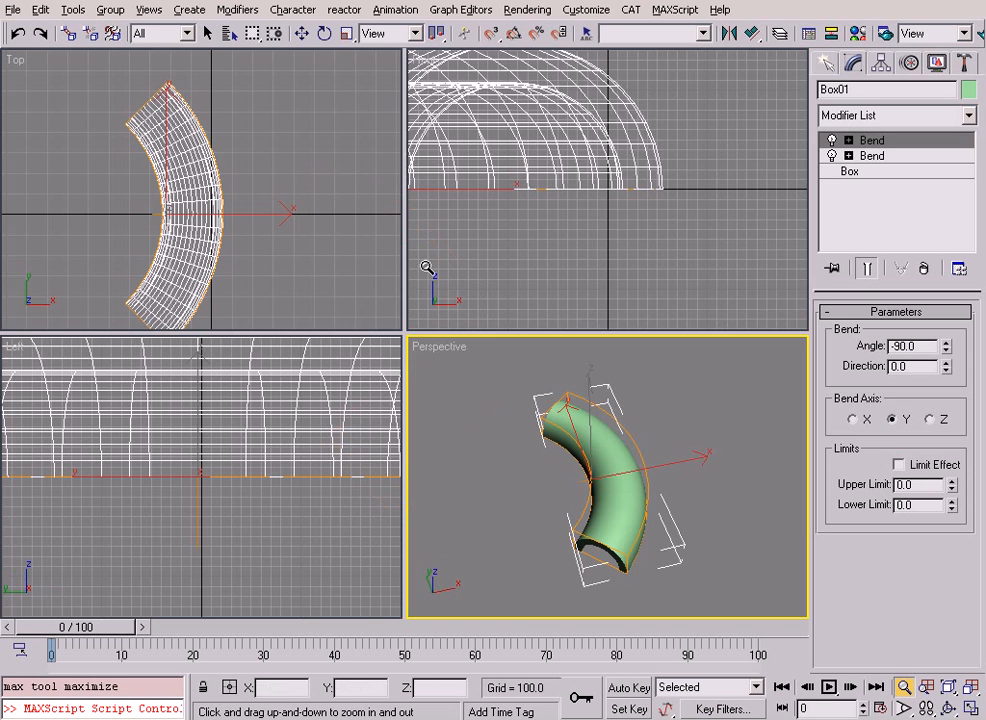
right_click(333, 230)
key(alt+w)
key(F3)
middle_drag(393, 321, 467, 366)
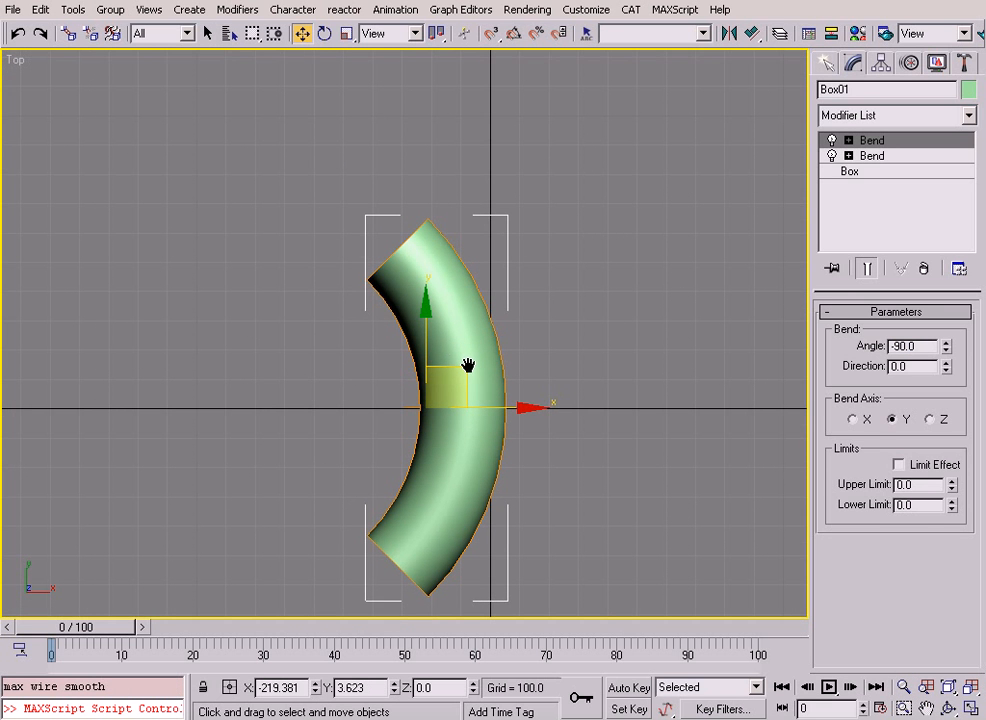
shift+drag(465, 381, 337, 177)
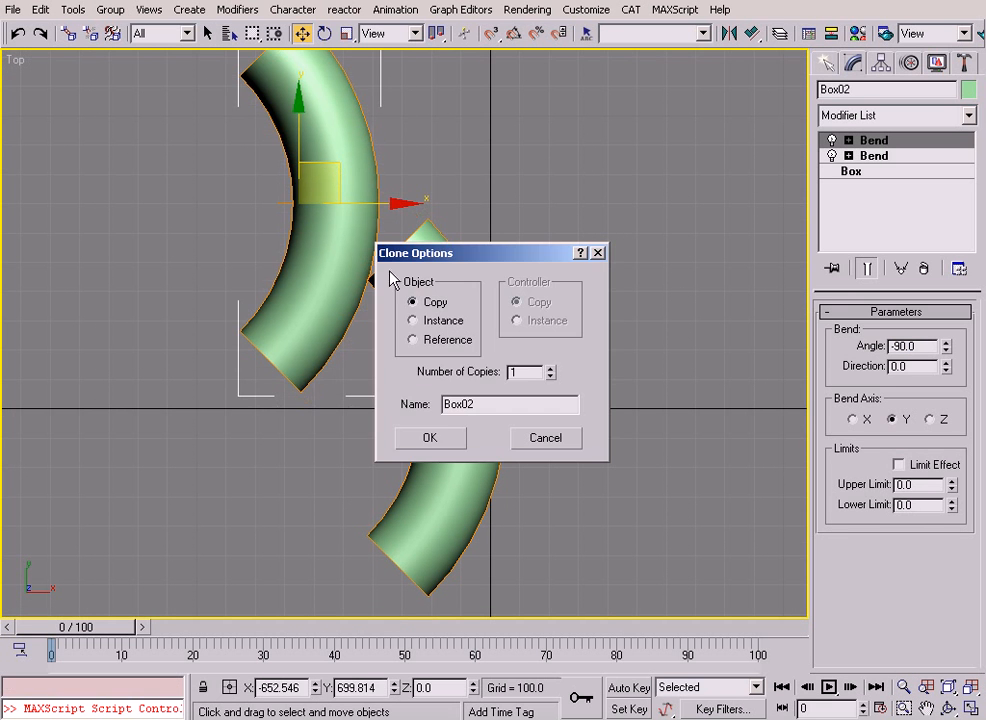
click(430, 438)
middle_drag(447, 288, 519, 396)
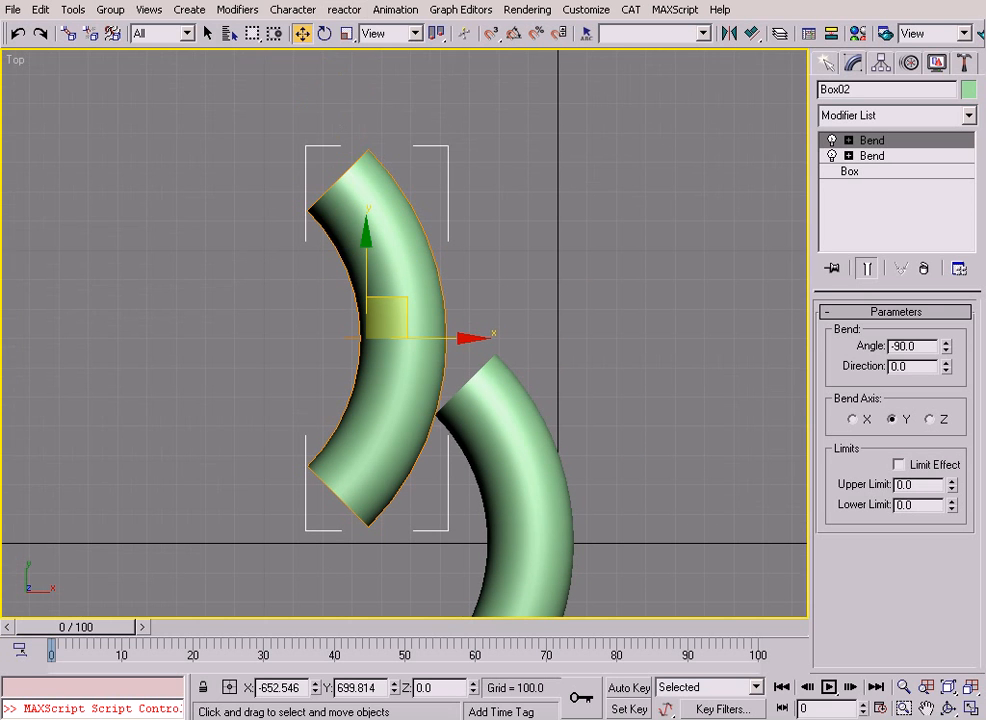
- Rotate the copy 180 degrees with angle snap on and move it close to the original's upper end
click(324, 33)
click(514, 33)
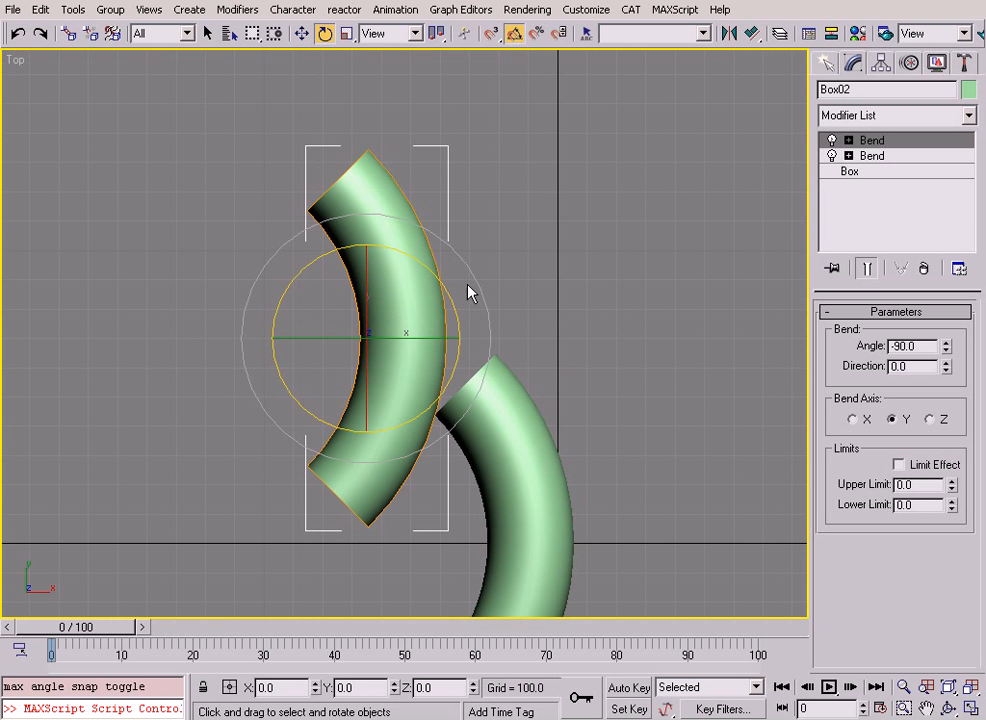
drag(450, 289, 479, 473)
right_click(389, 363)
click(404, 378)
drag(376, 458, 442, 348)
- Snap the copy's lower end corner vertex onto the matching corner vertex of the original to close the gap
scroll(498, 372, up, 6)
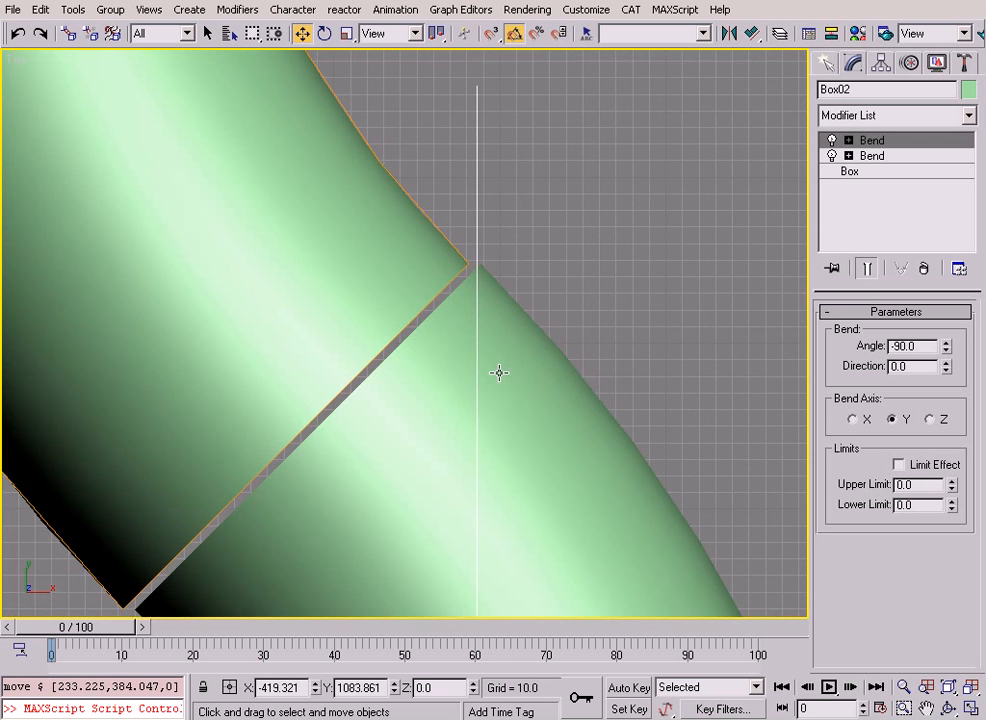
middle_drag(486, 273, 484, 363)
scroll(484, 363, up, 5)
key(F3)
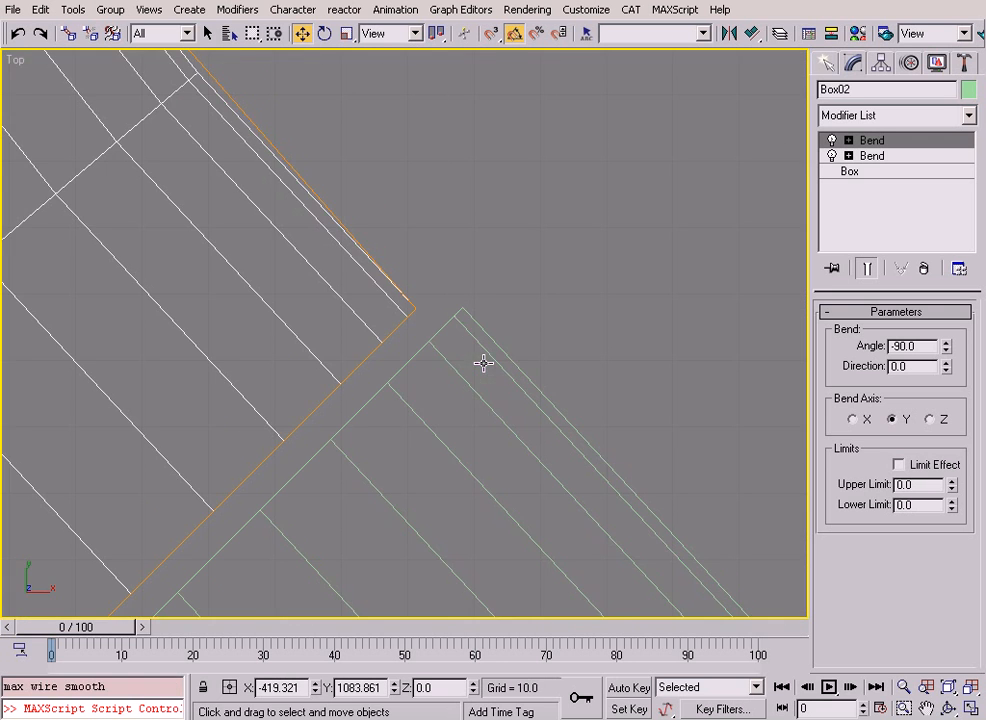
click(493, 33)
right_click(493, 35)
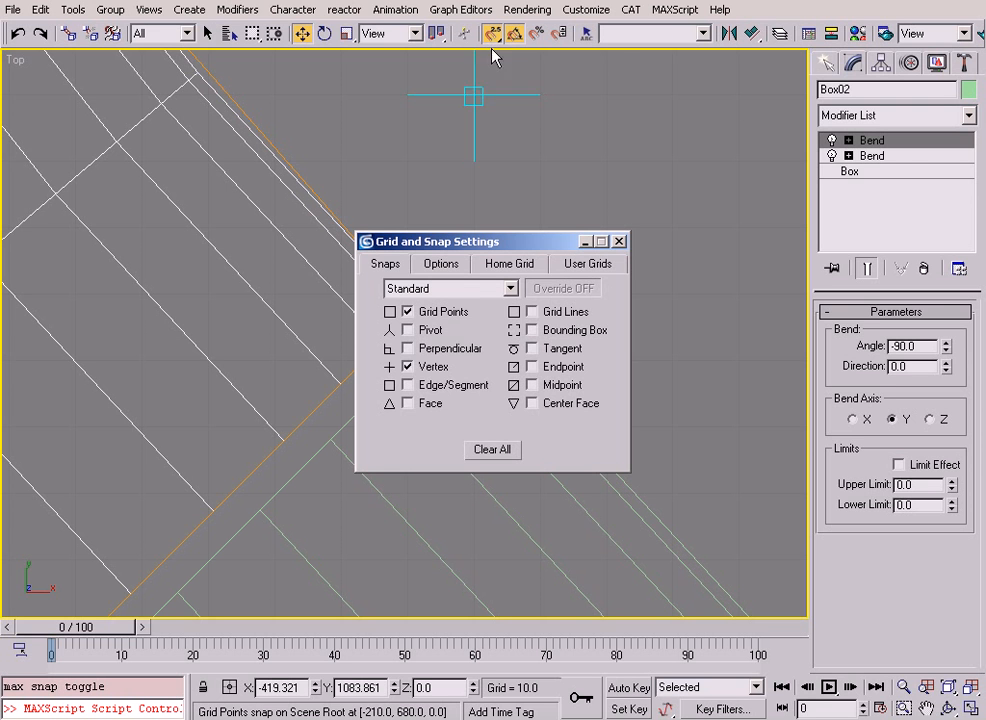
click(619, 242)
drag(413, 307, 460, 306)
scroll(526, 292, down, 10)
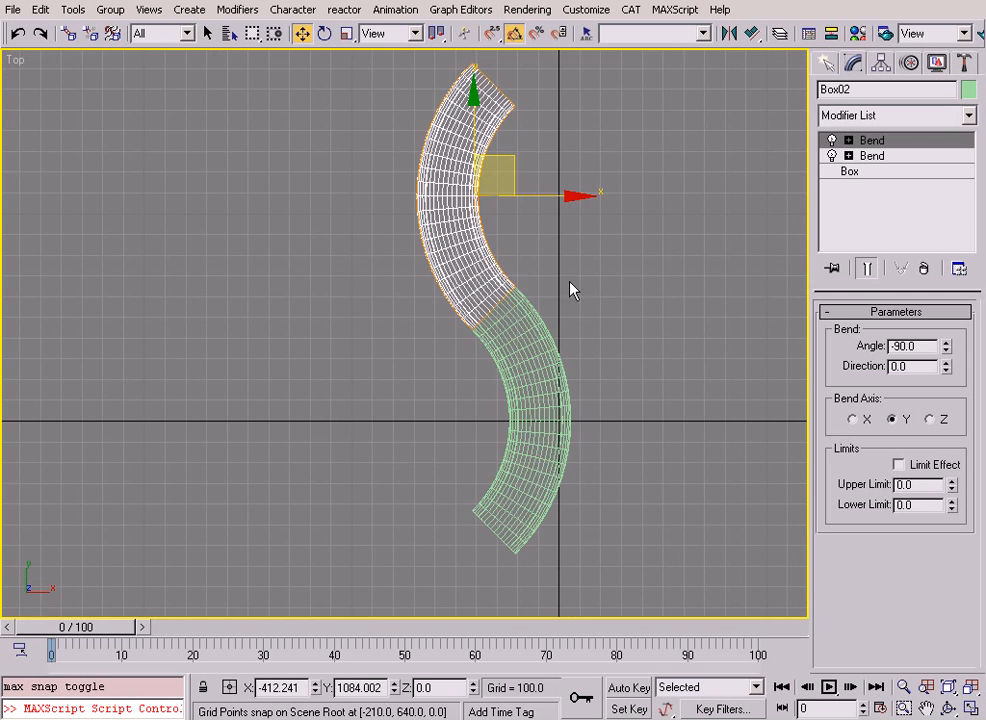
- Examine the joined S-shaped half pipe and its open end from several angles in the Perspective view
click(571, 283)
key(alt+w)
click(590, 345)
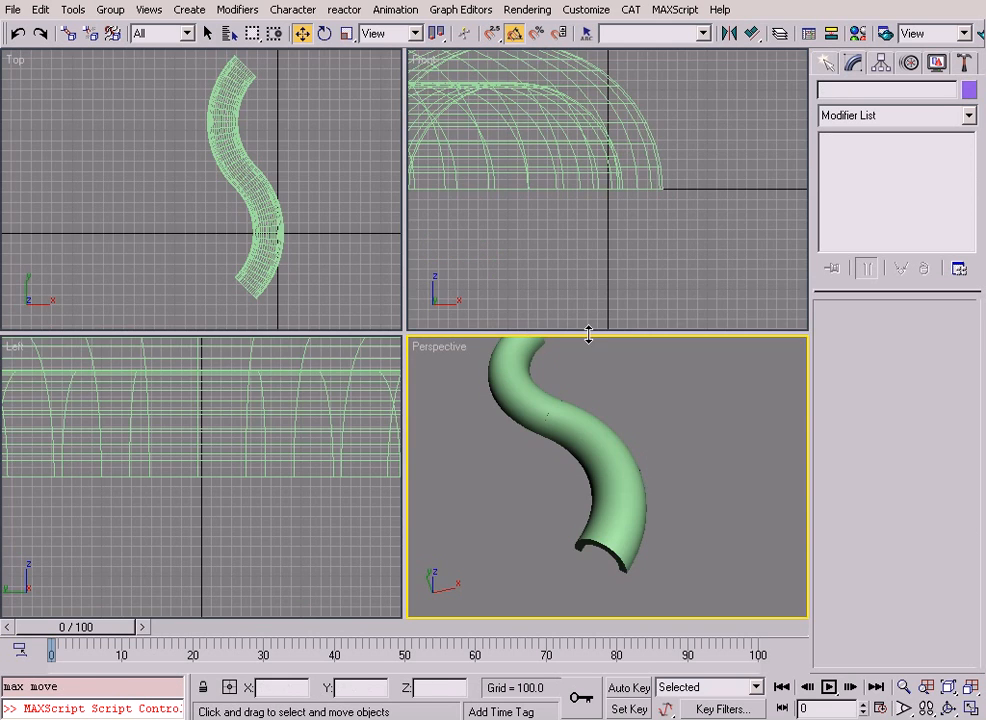
key(alt+w)
alt+middle_drag(594, 374, 484, 360)
key(alt+z)
drag(484, 360, 495, 343)
alt+middle_drag(495, 343, 658, 255)
drag(611, 434, 619, 418)
alt+middle_drag(619, 418, 651, 345)
drag(590, 408, 594, 379)
alt+middle_drag(594, 379, 601, 392)
- Examine the half pipe's lower end in the Top view and its profile in the Left view
key(alt+w)
right_click(293, 229)
key(alt+w)
scroll(517, 488, up, 3)
middle_drag(517, 484, 497, 298)
scroll(497, 298, up, 1)
middle_drag(469, 497, 314, 264)
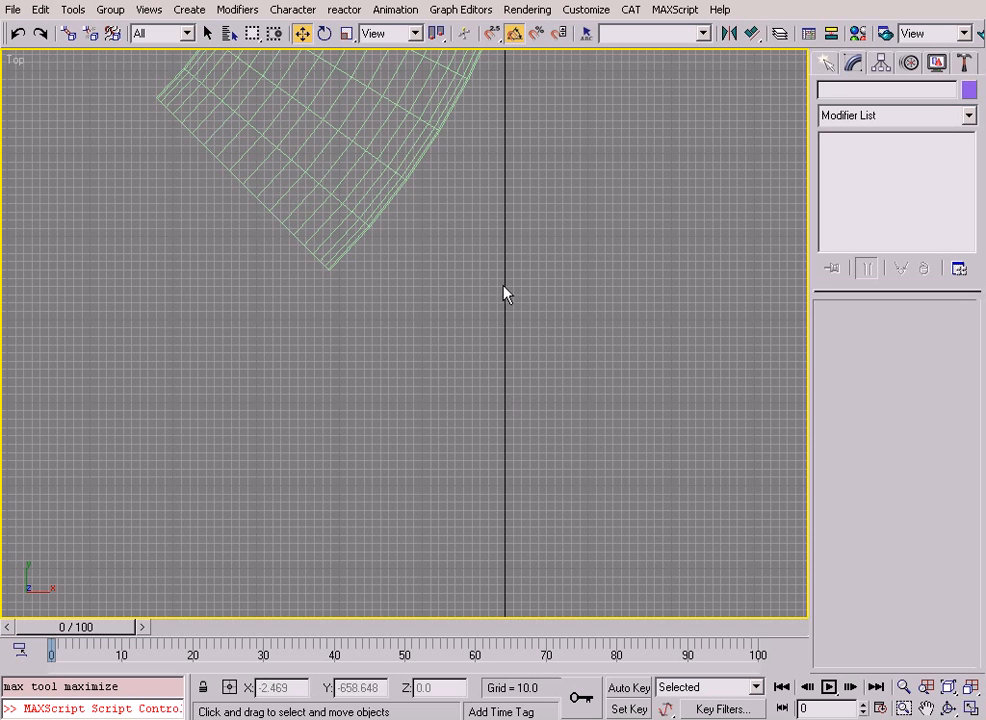
key(alt+w)
right_click(247, 499)
scroll(284, 456, down, 3)
middle_drag(284, 456, 142, 567)
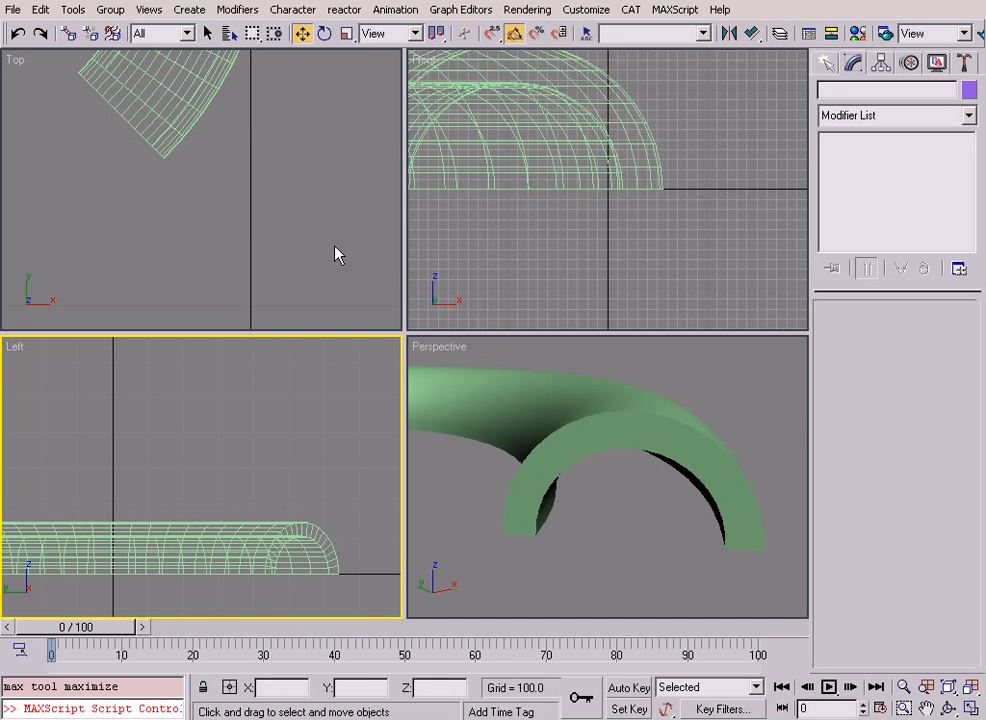
- Create a grid-snapped box 90 long, 60 wide and 40 high in the Top view, with one length and one height segment
right_click(273, 271)
key(alt+w)
key(alt+z)
drag(588, 460, 574, 363)
click(826, 66)
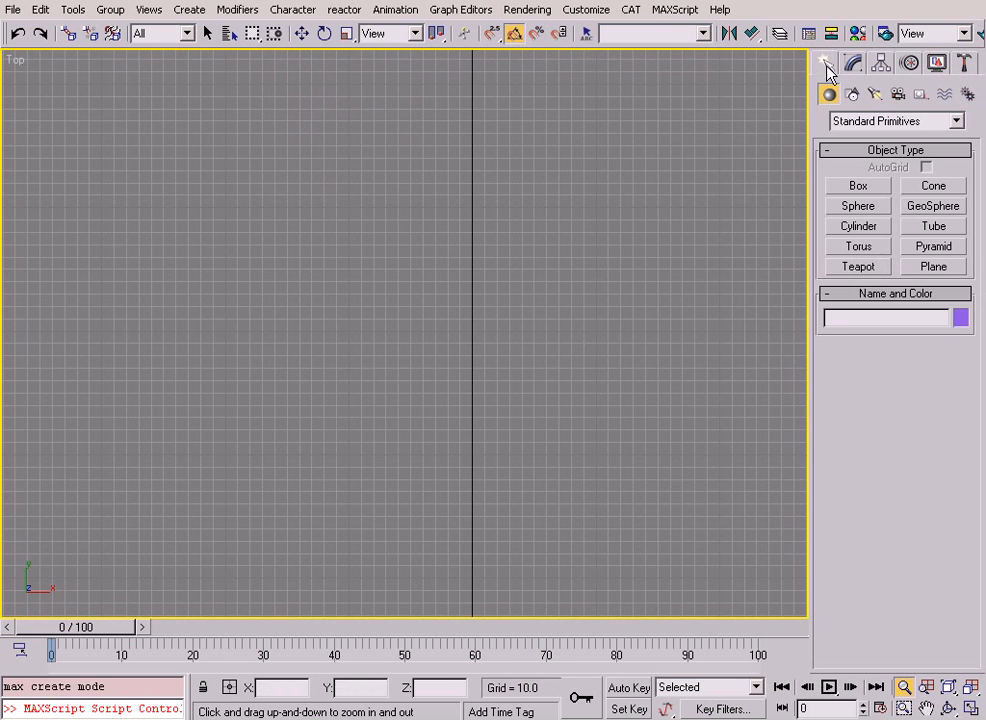
click(858, 186)
key(s)
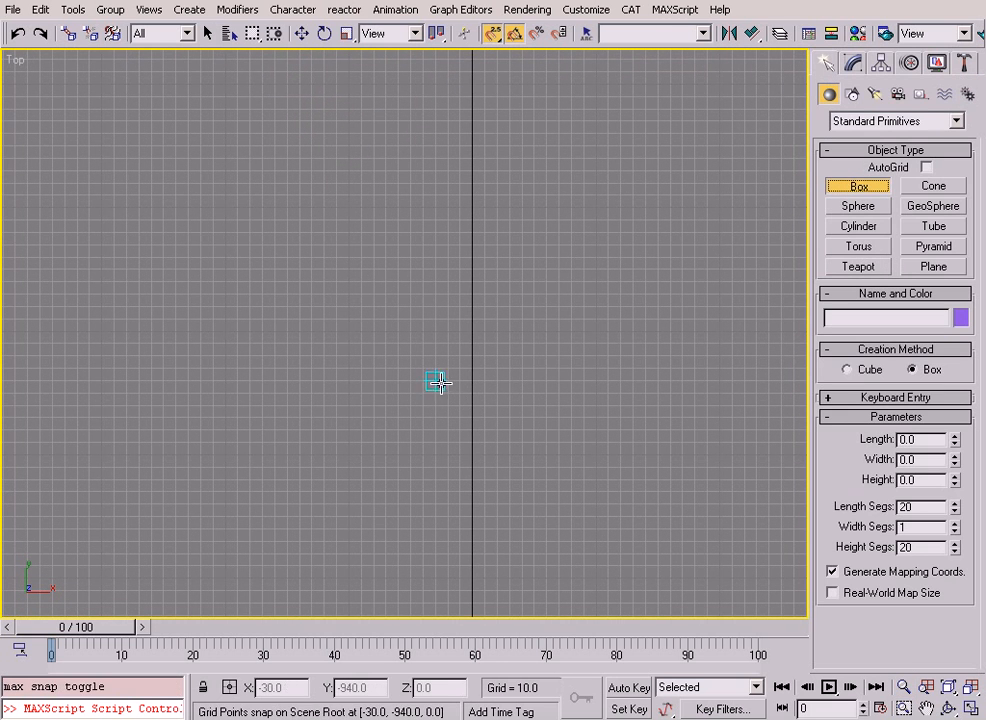
drag(437, 335, 508, 449)
click(507, 422)
click(509, 399)
middle_drag(463, 433, 427, 418)
right_click(954, 512)
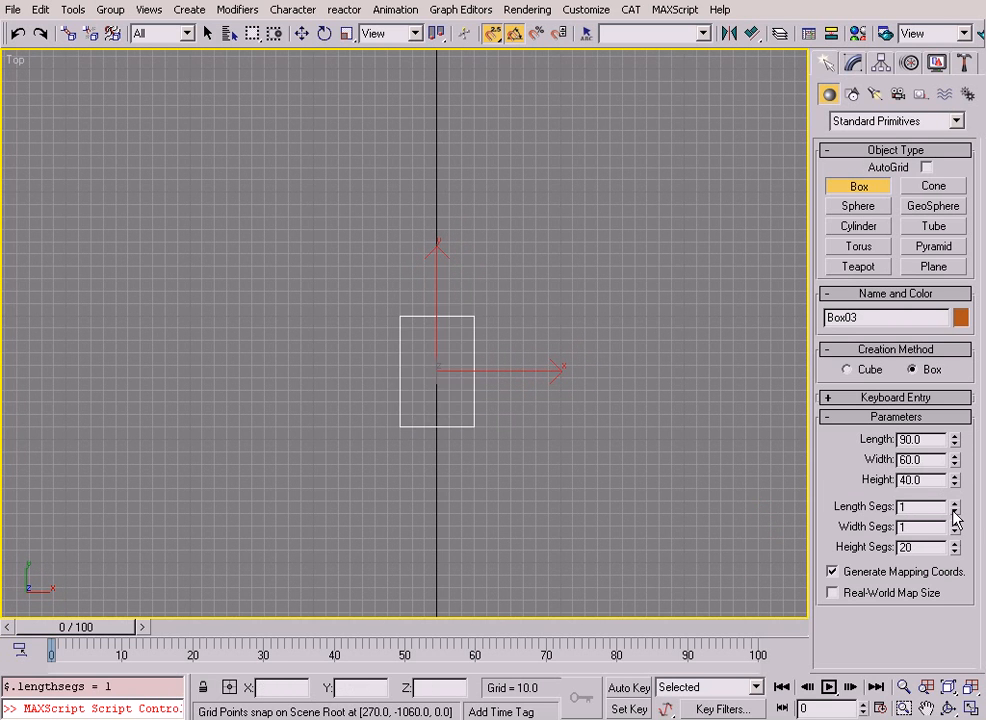
right_click(952, 548)
- Raise the small box about 15.5 units above the ground in the Left view and set its height to 22.4
key(w)
middle_drag(487, 438, 477, 451)
key(alt+w)
right_click(319, 518)
key(alt+w)
middle_drag(565, 489, 231, 410)
key(alt+z)
drag(652, 479, 657, 370)
middle_drag(385, 392, 442, 464)
right_click(451, 418)
drag(442, 464, 453, 356)
key(s)
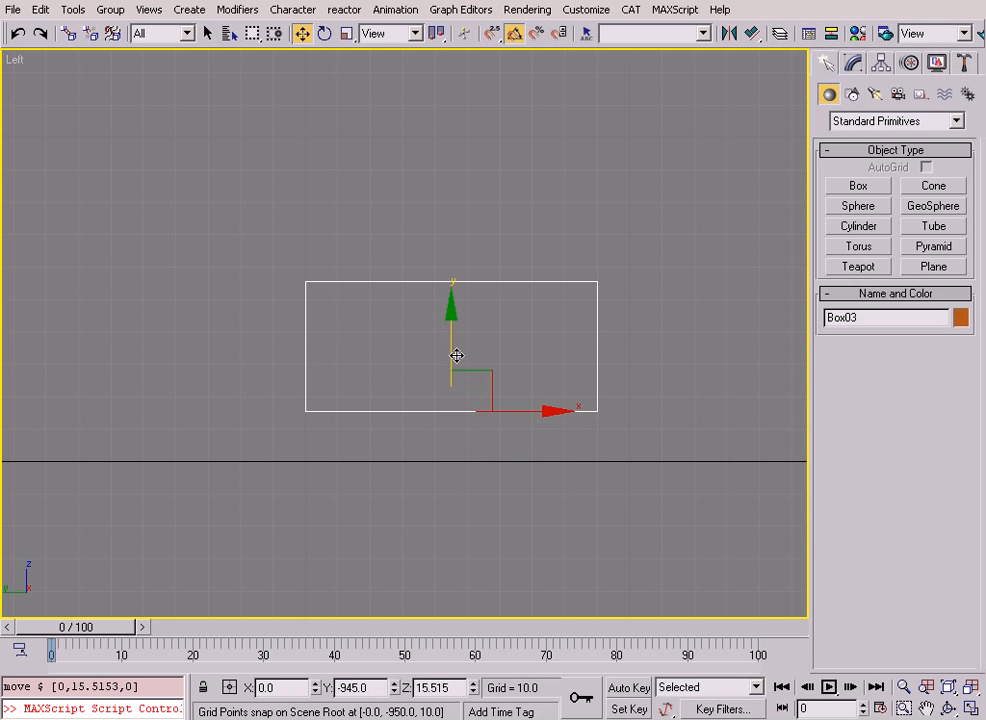
click(853, 62)
drag(956, 376, 955, 408)
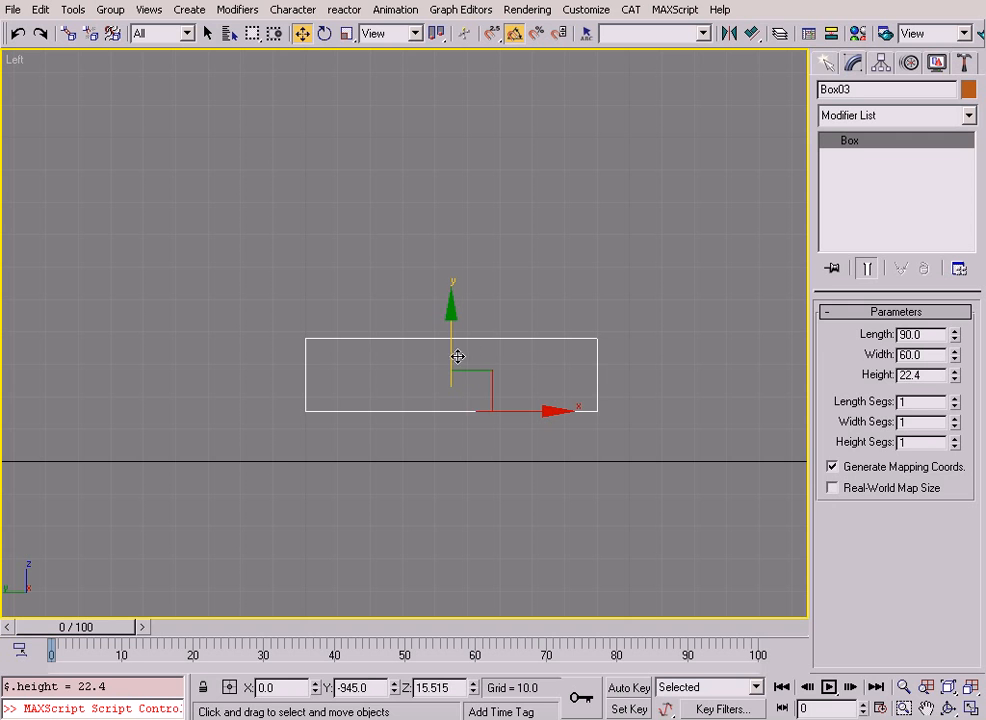
- Clone the small box upward as an independent copy and snap its bottom corner onto the original box's top corner
shift+drag(453, 356, 462, 284)
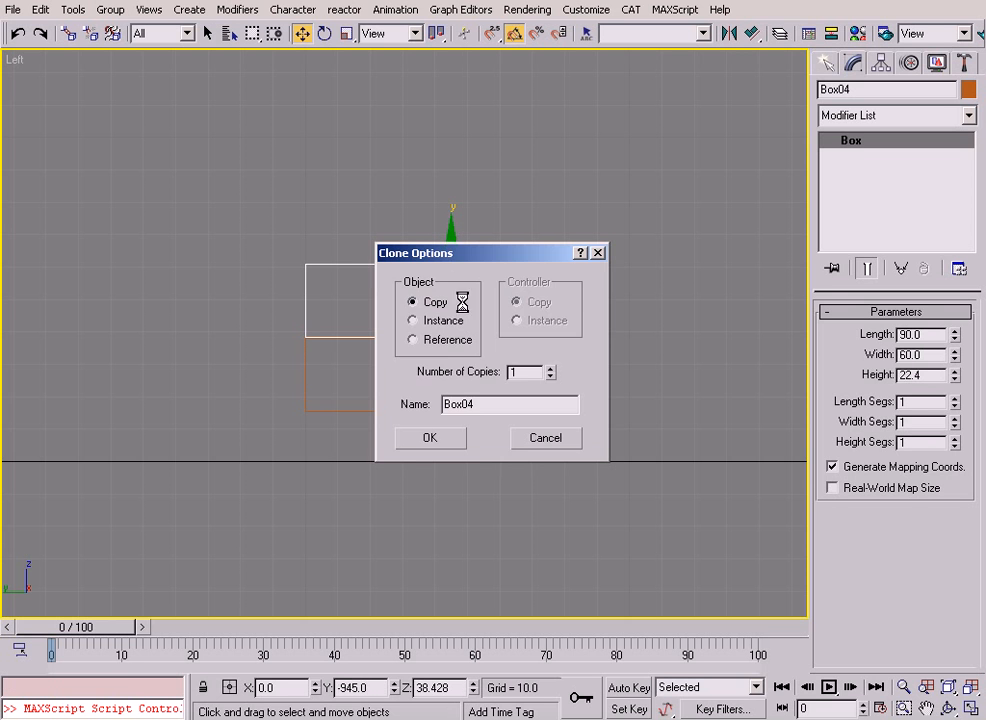
click(457, 438)
key(alt+z)
mouse_move(618, 332)
mouse_down()
mouse_move(645, 202)
mouse_move(645, 112)
mouse_up()
key(w)
key(s)
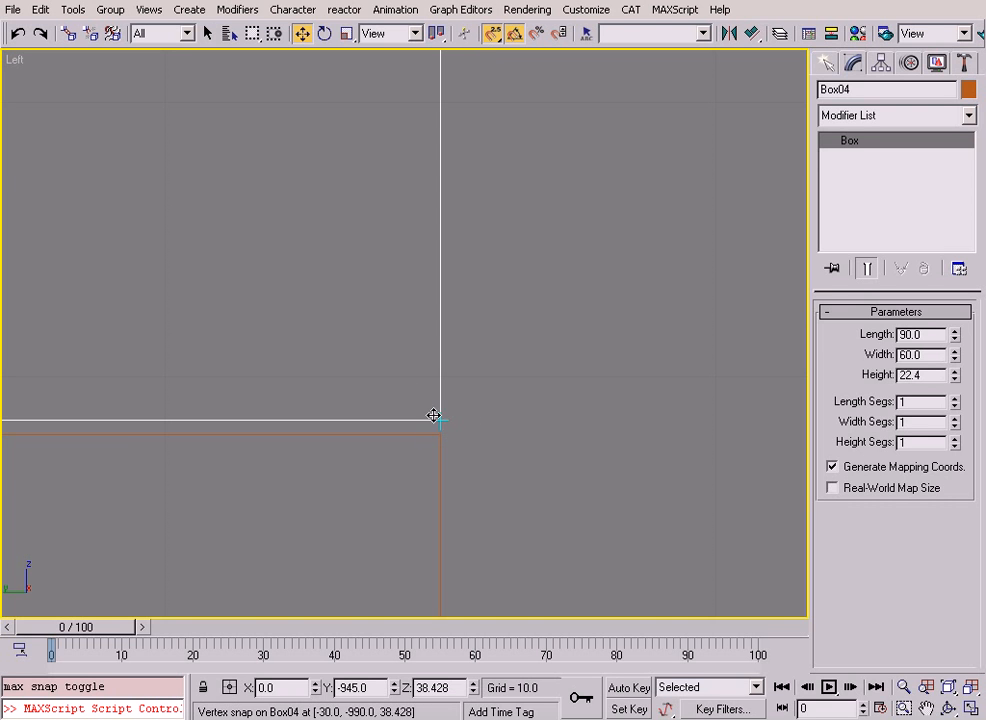
drag(437, 417, 437, 420)
key(z)
scroll(451, 442, down, 3)
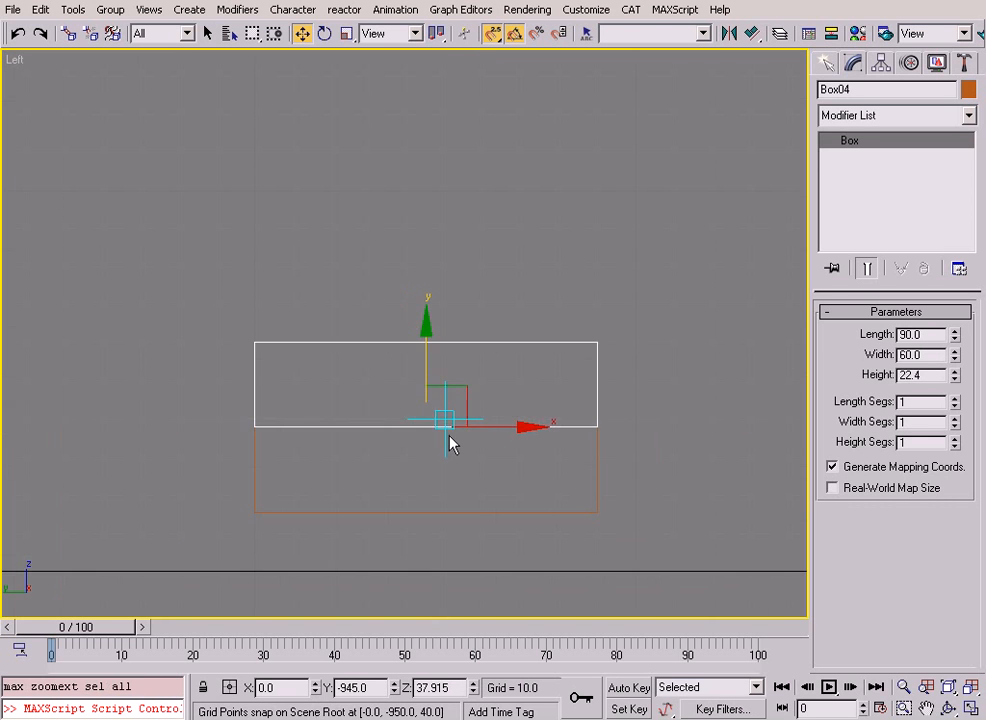
- Shorten the upper box to a length of 40.5 and position it about 7.9 units in from the lower box's rear end
drag(954, 337, 945, 383)
scroll(460, 360, up, 5)
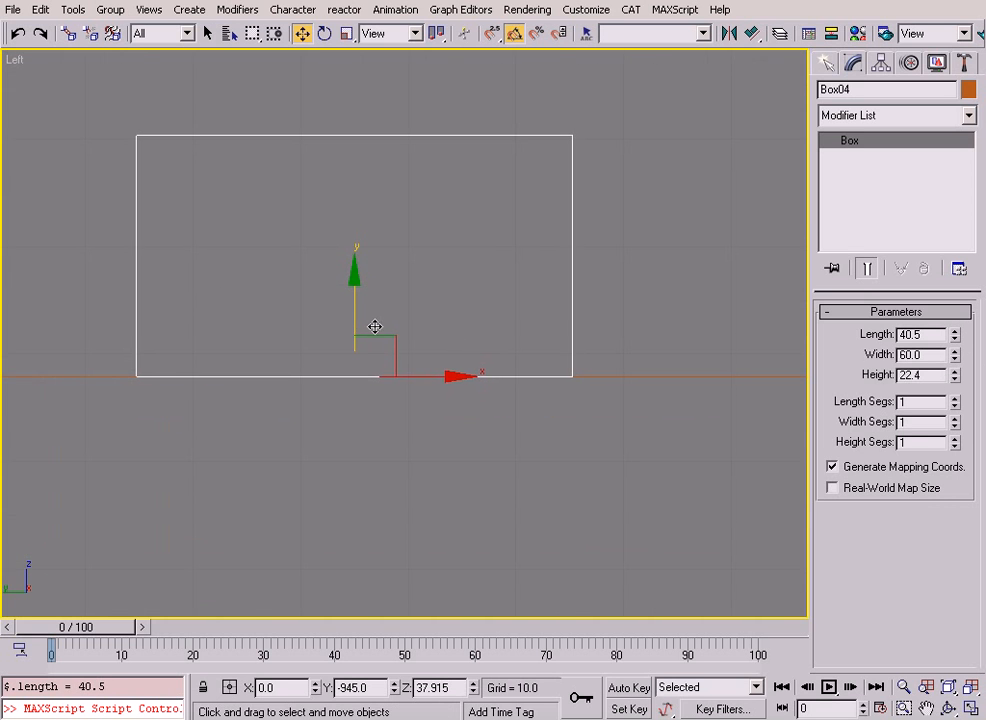
middle_drag(655, 420, 507, 408)
key(s)
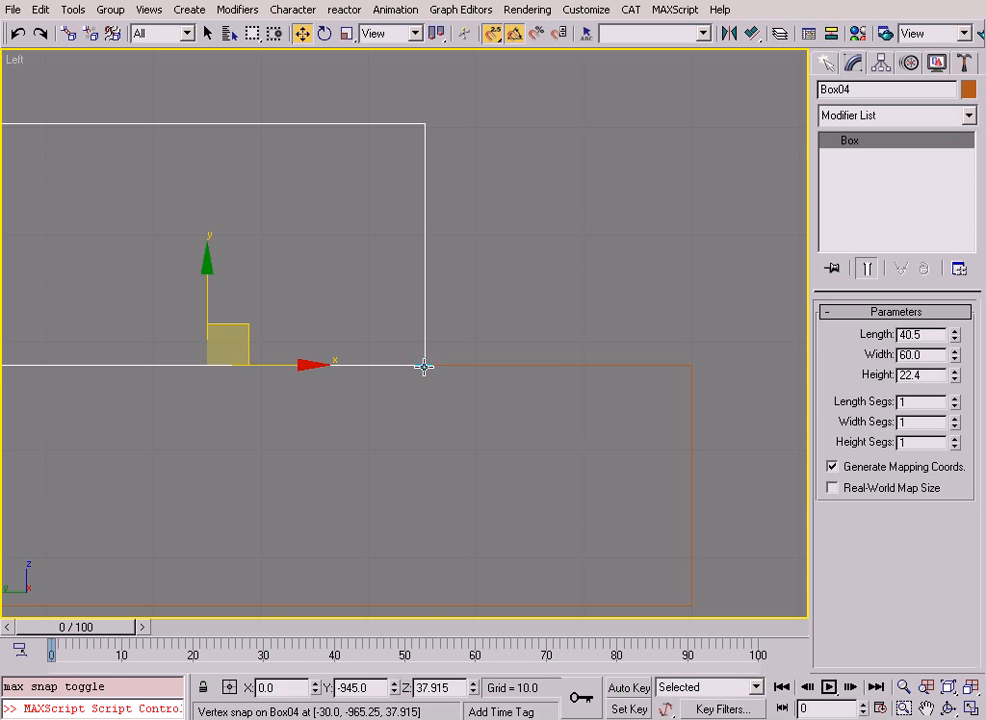
drag(424, 365, 702, 367)
scroll(488, 418, down, 4)
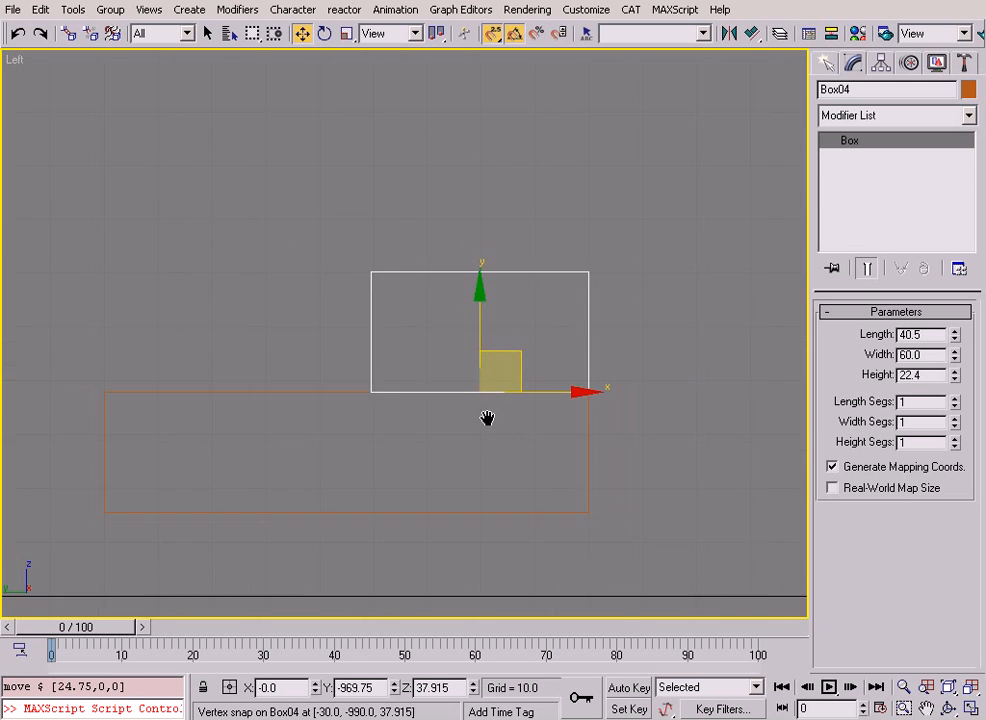
key(s)
drag(574, 405, 542, 407)
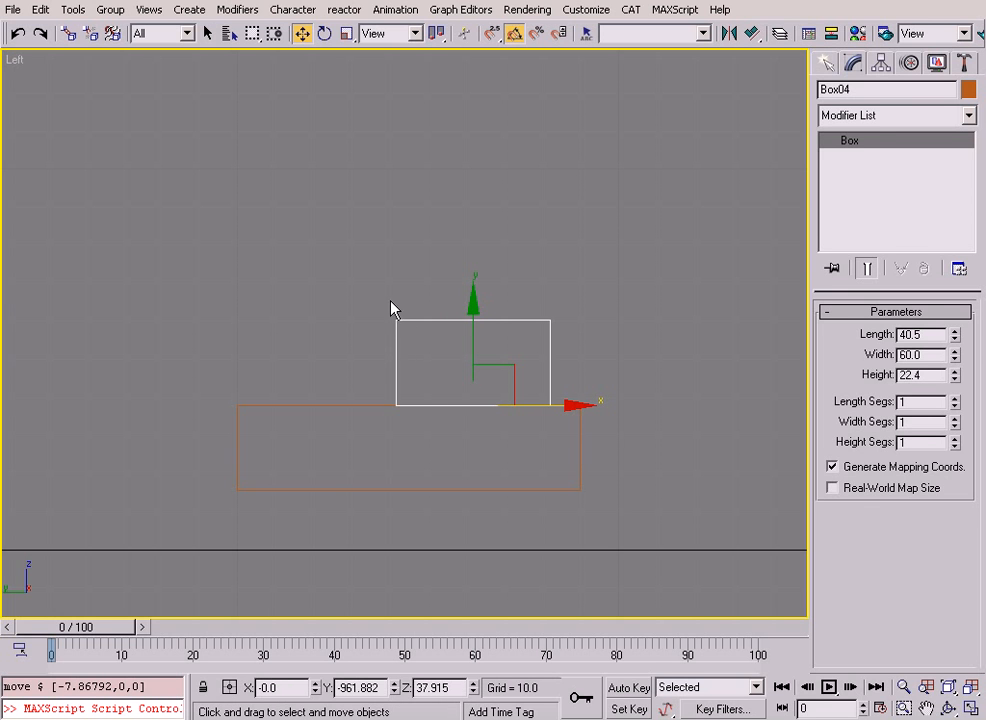
- Add an FFD 2x2x2 modifier to the upper box and shift its control points backward to slope the front face and extend the rear
click(880, 116)
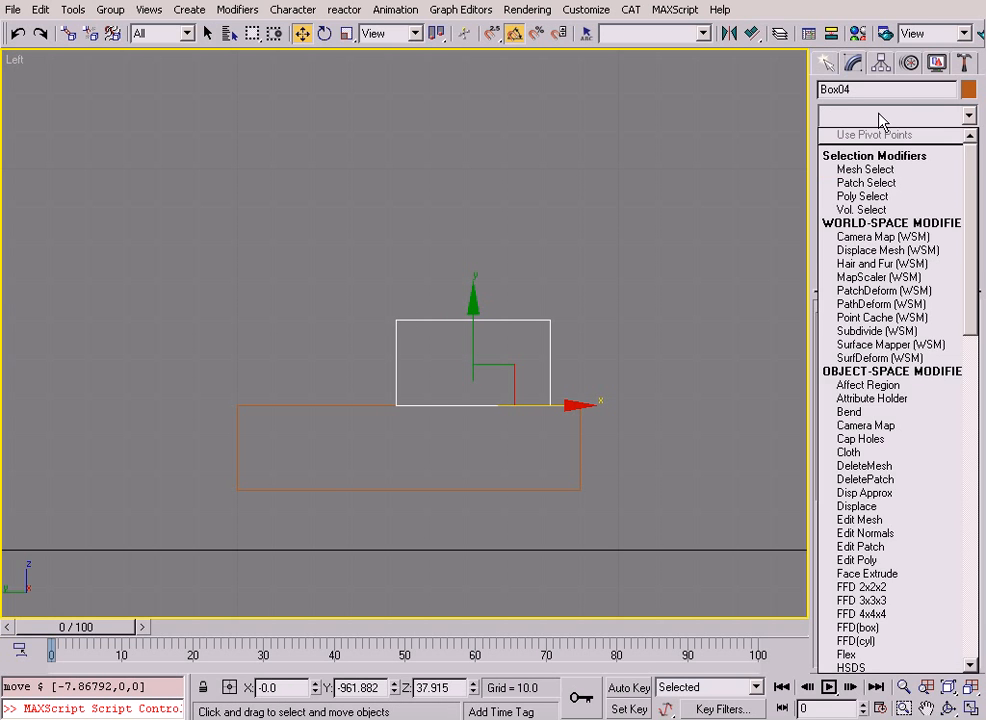
click(885, 588)
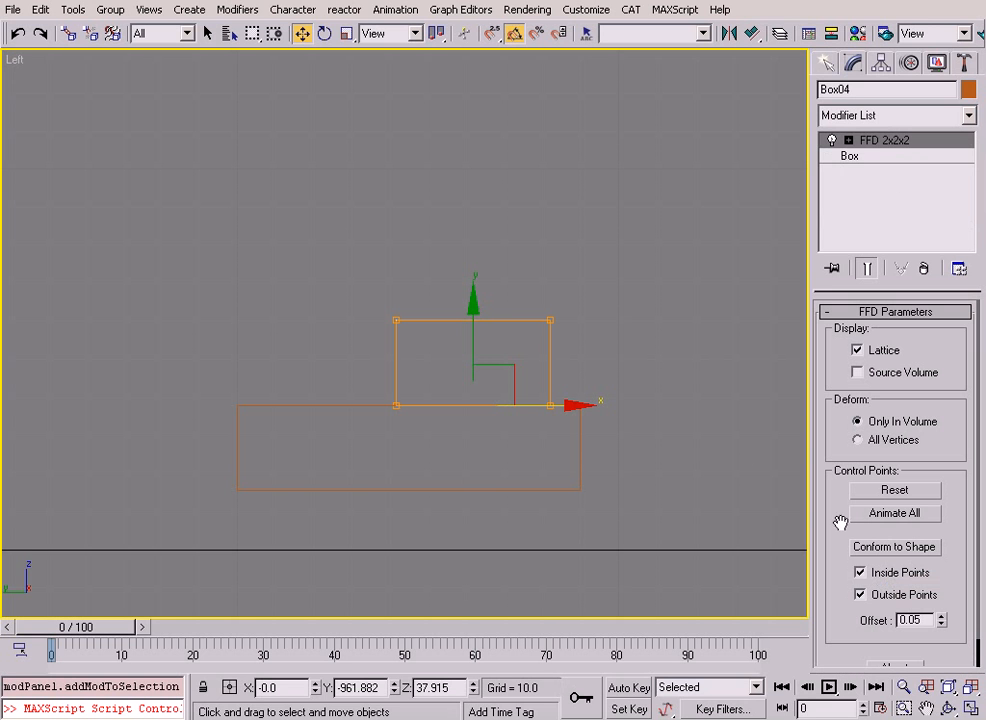
click(849, 141)
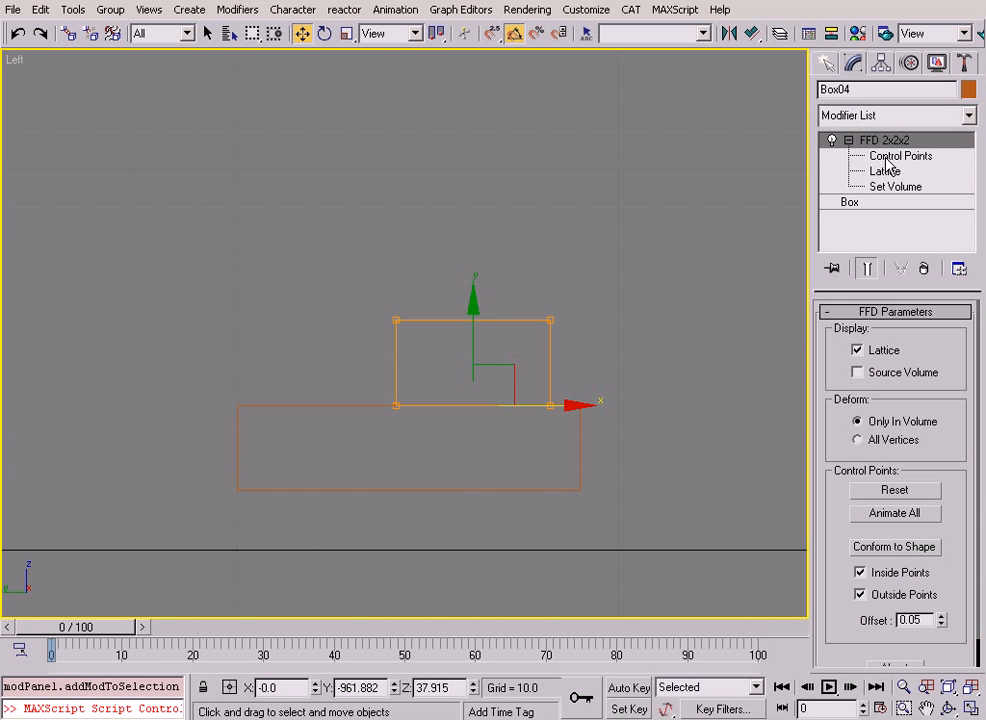
click(887, 157)
drag(366, 289, 566, 443)
drag(607, 365, 628, 366)
key(1)
- Examine the stacked car body from several angles in the Perspective view
key(alt+w)
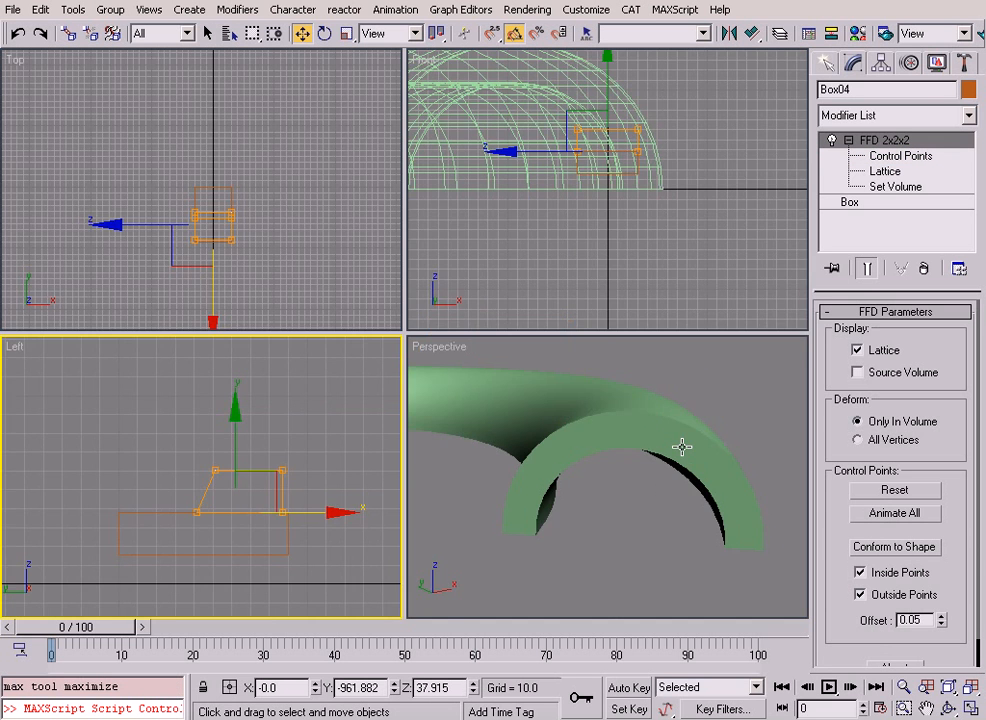
right_click(682, 447)
key(alt+w)
key(z)
alt+middle_drag(561, 403, 749, 412)
key(alt+z)
scroll(495, 372, down, 5)
alt+middle_drag(495, 372, 479, 350)
drag(479, 350, 504, 315)
- Create a tube wheel at the body's rear bottom edge in the shaded Left view, with radii about 6.8 and 16.1 and height about 8.7
key(alt+w)
right_click(333, 421)
key(alt+w)
middle_drag(451, 441, 455, 316)
key(alt+z)
drag(460, 357, 477, 330)
click(825, 63)
key(F3)
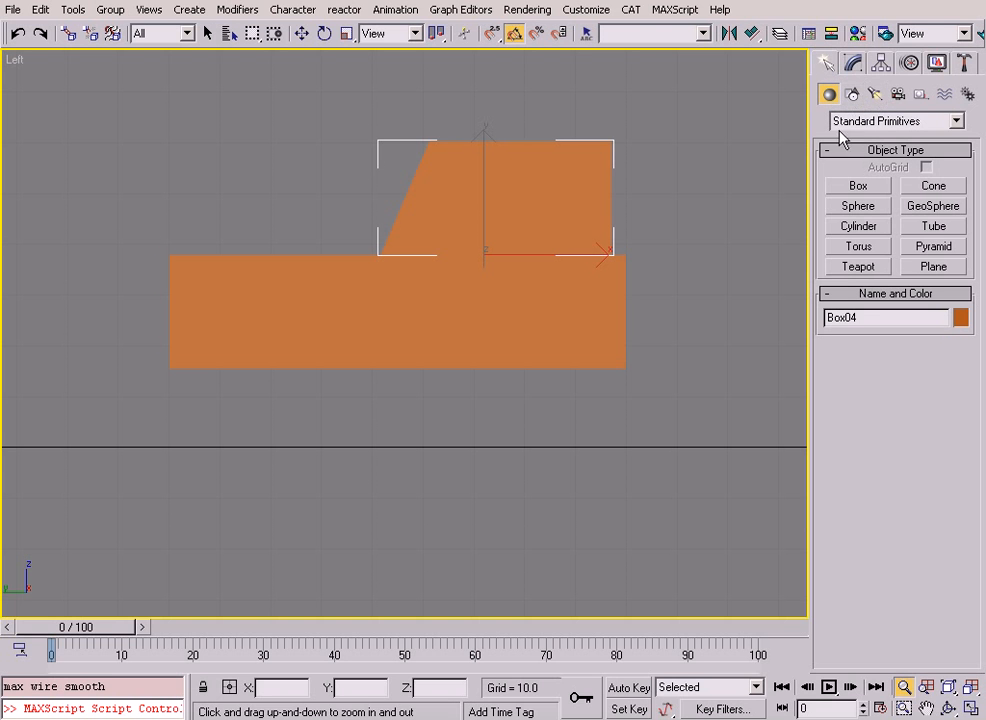
click(931, 228)
drag(525, 368, 533, 333)
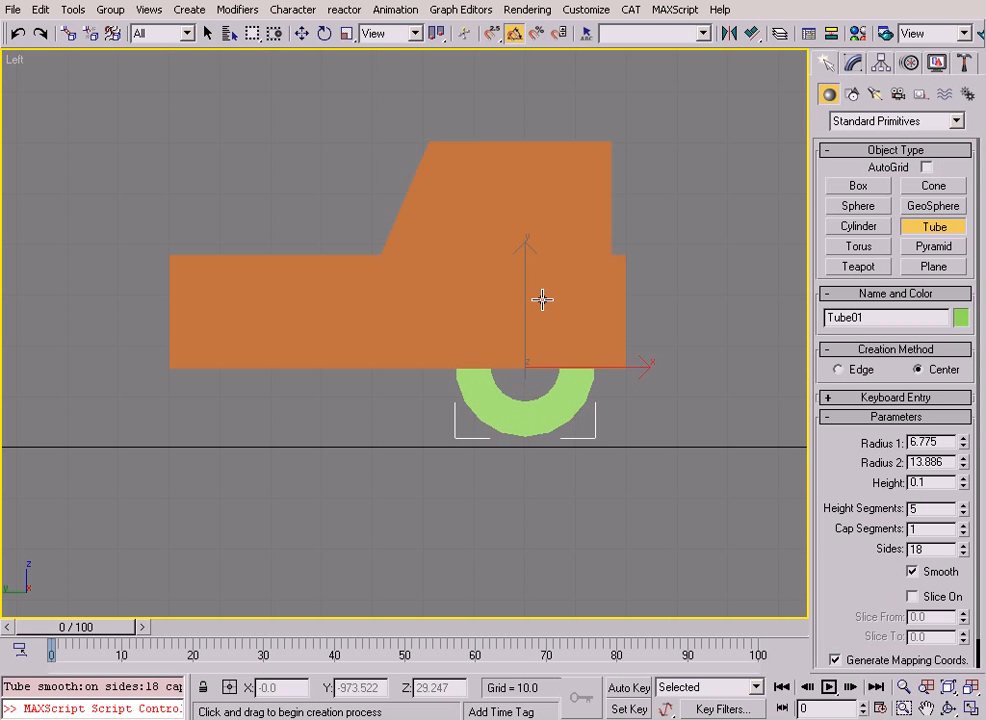
click(543, 242)
- Move the wheel about 30.2 units along negative X in the Top view so it sits against the outside of the body
key(alt+w)
right_click(305, 270)
key(alt+w)
key(w)
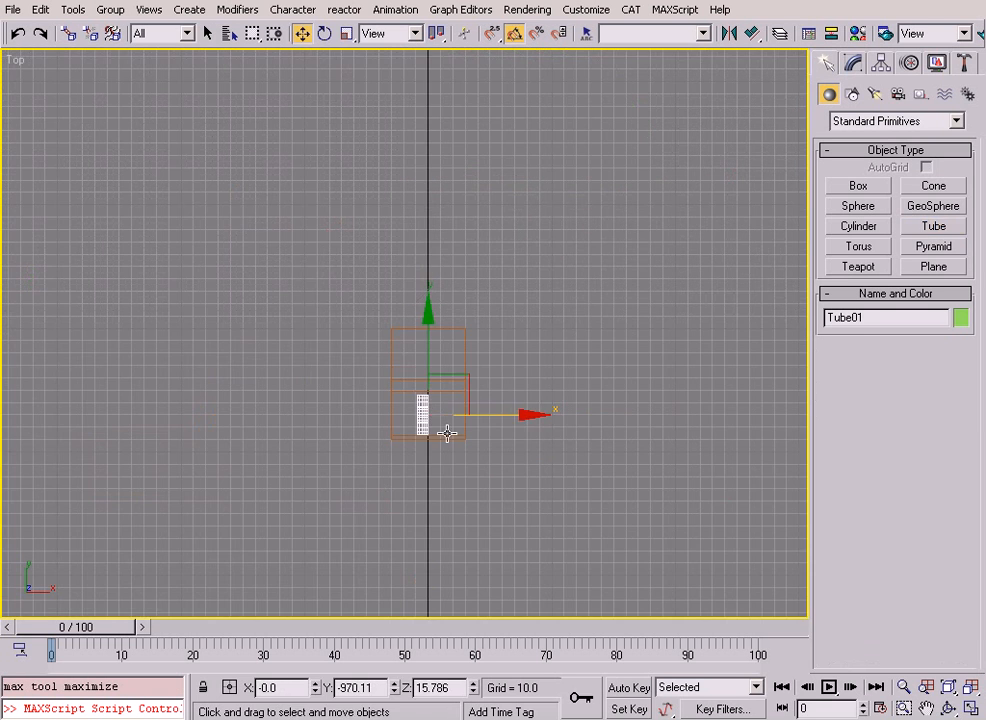
scroll(453, 434, down, 2)
middle_drag(453, 434, 485, 475)
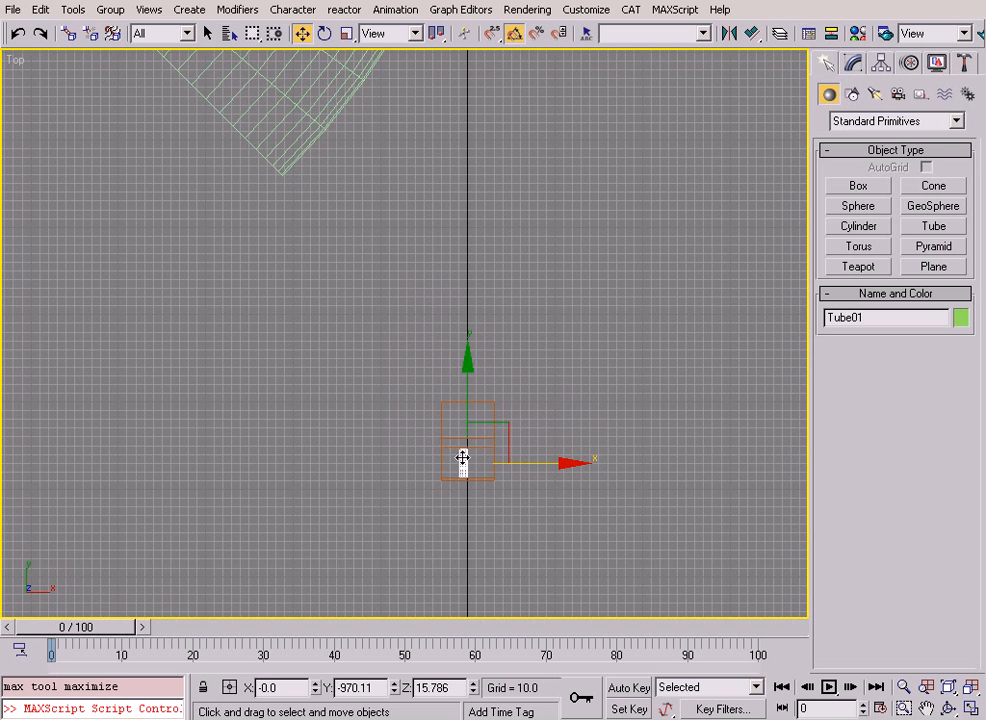
key(alt+w)
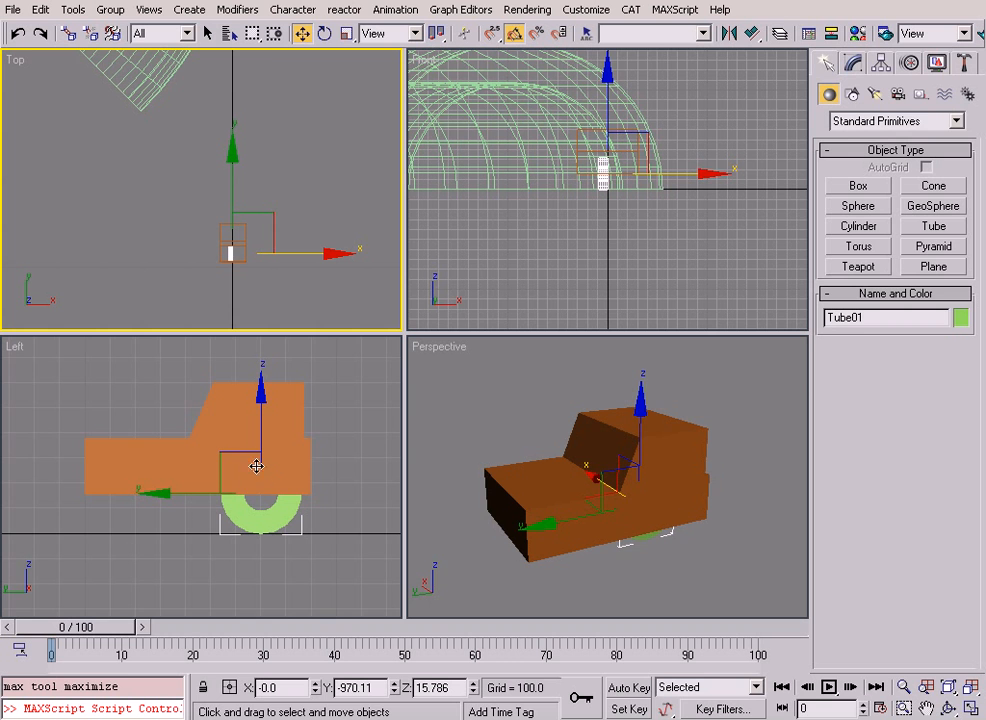
key(alt+w)
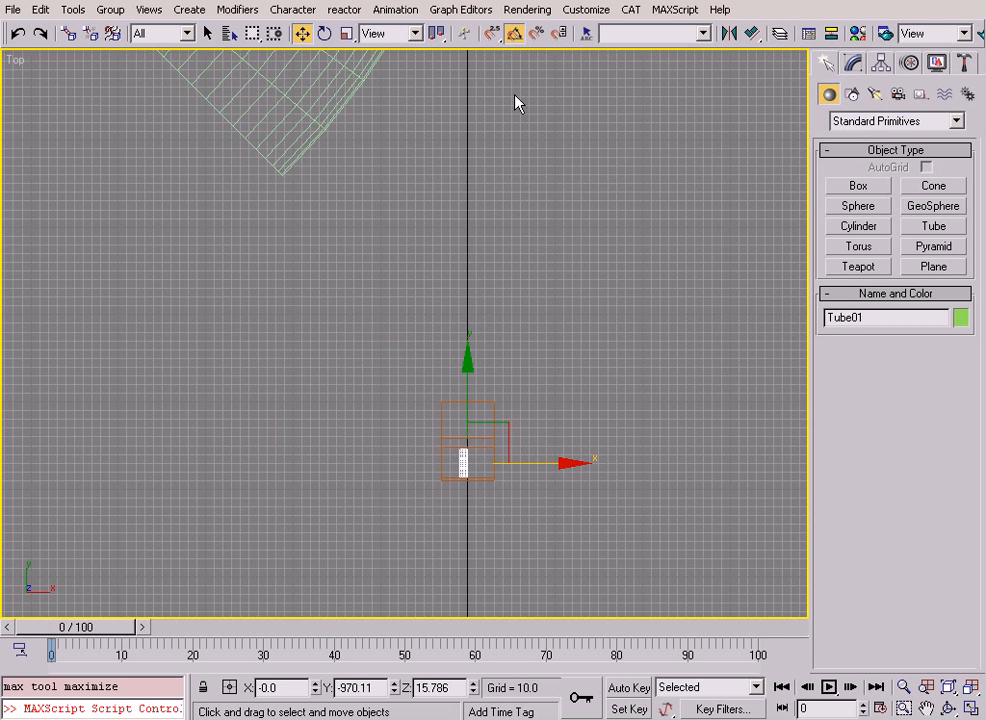
scroll(464, 500, up, 5)
scroll(541, 385, up, 3)
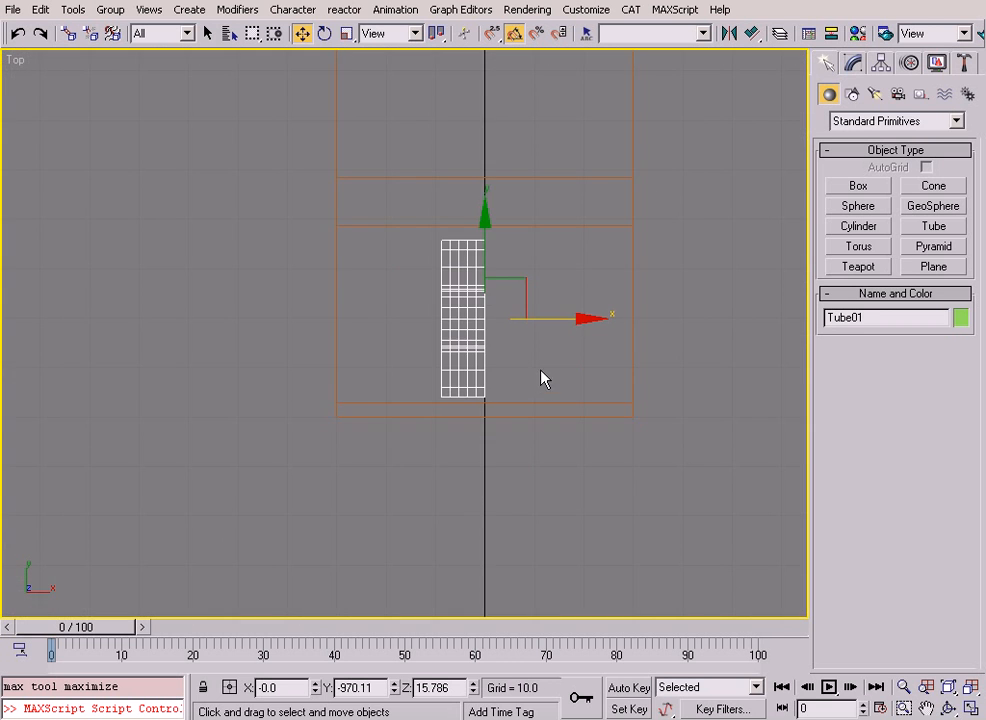
drag(536, 408, 387, 402)
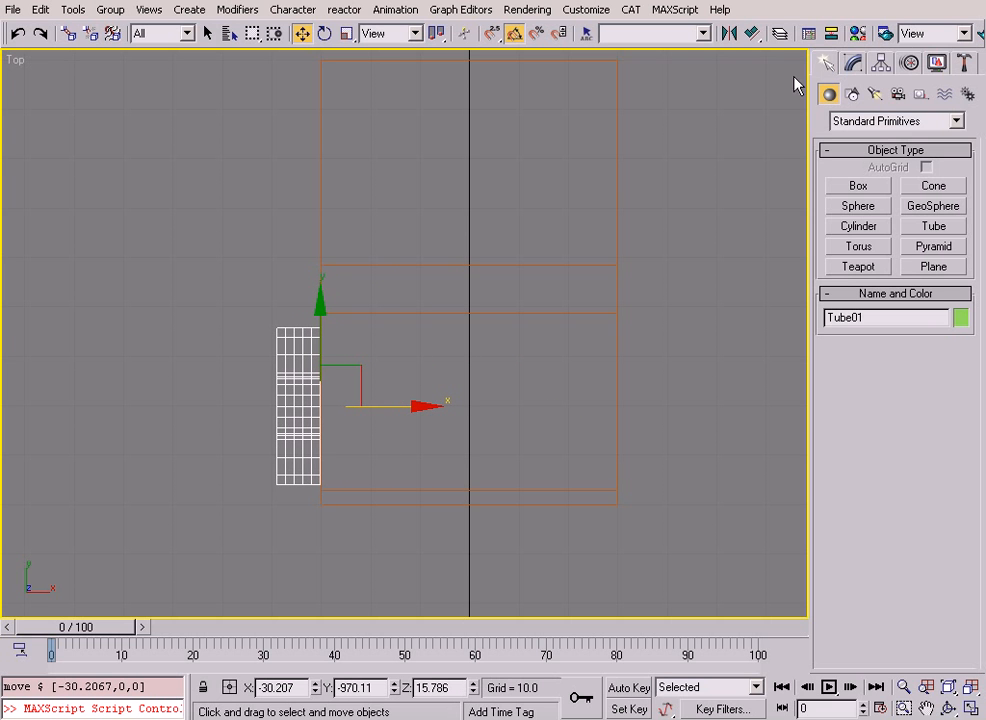
- Set the wheel's height segments to 1 and its sides to 40, checking the mesh in the Perspective view
click(864, 72)
key(alt+w)
right_click(746, 410)
key(alt+w)
alt+middle_drag(640, 520, 629, 467)
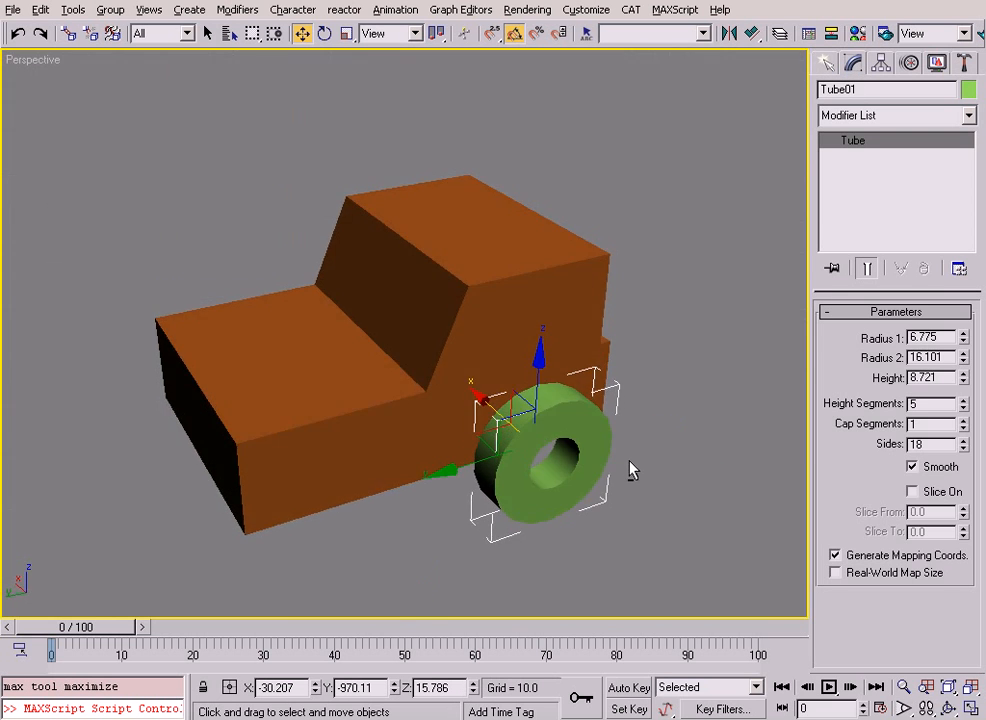
key(F3)
middle_drag(560, 440, 533, 365)
key(alt+z)
drag(534, 365, 546, 335)
drag(962, 408, 961, 447)
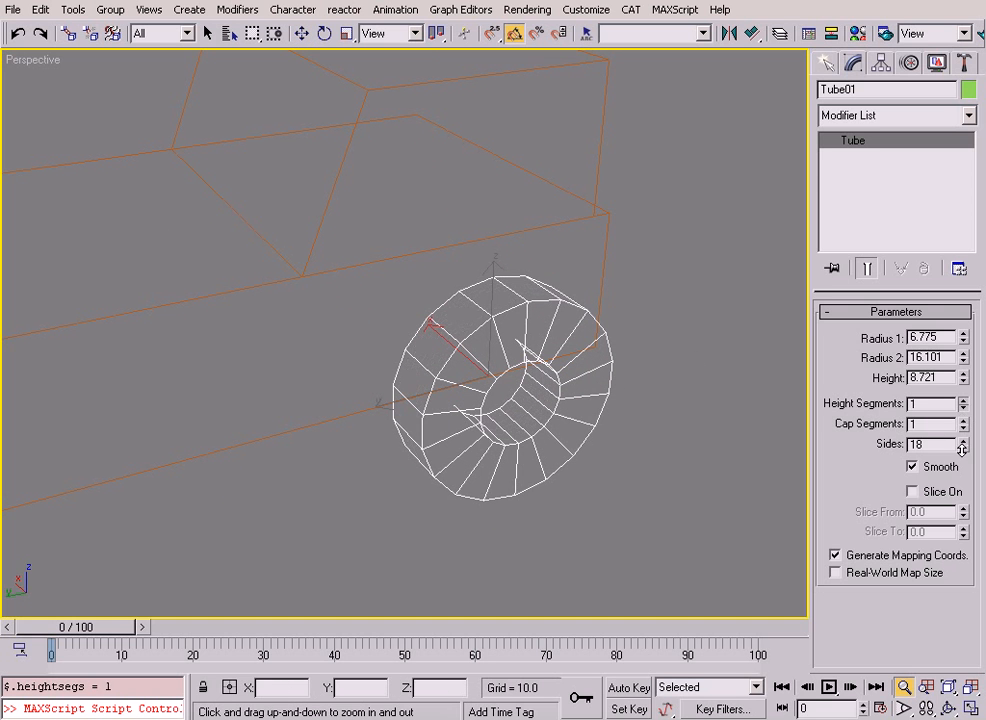
key(F3)
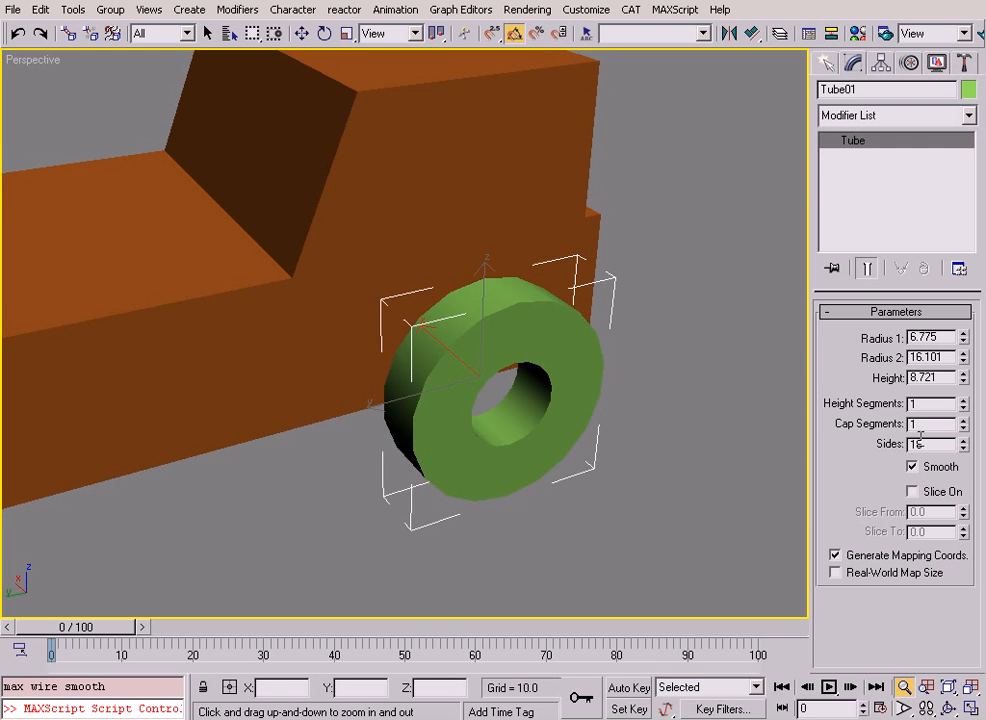
key(Return)
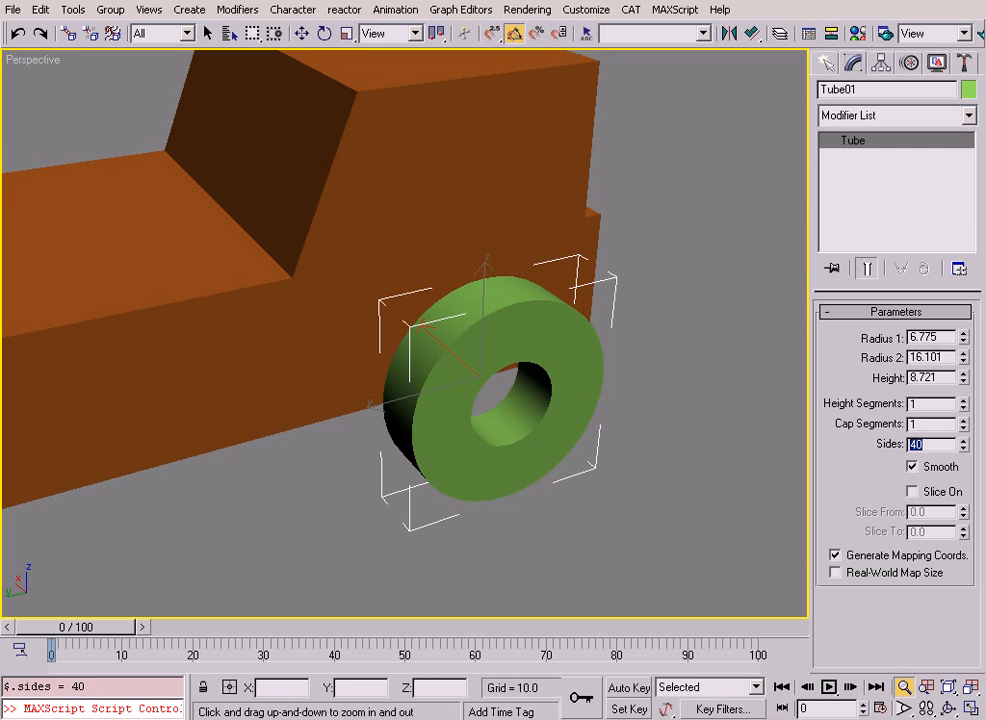
- Set the wheel's height to 10 and check its thickness from both ends of the body
alt+middle_drag(775, 455, 546, 465)
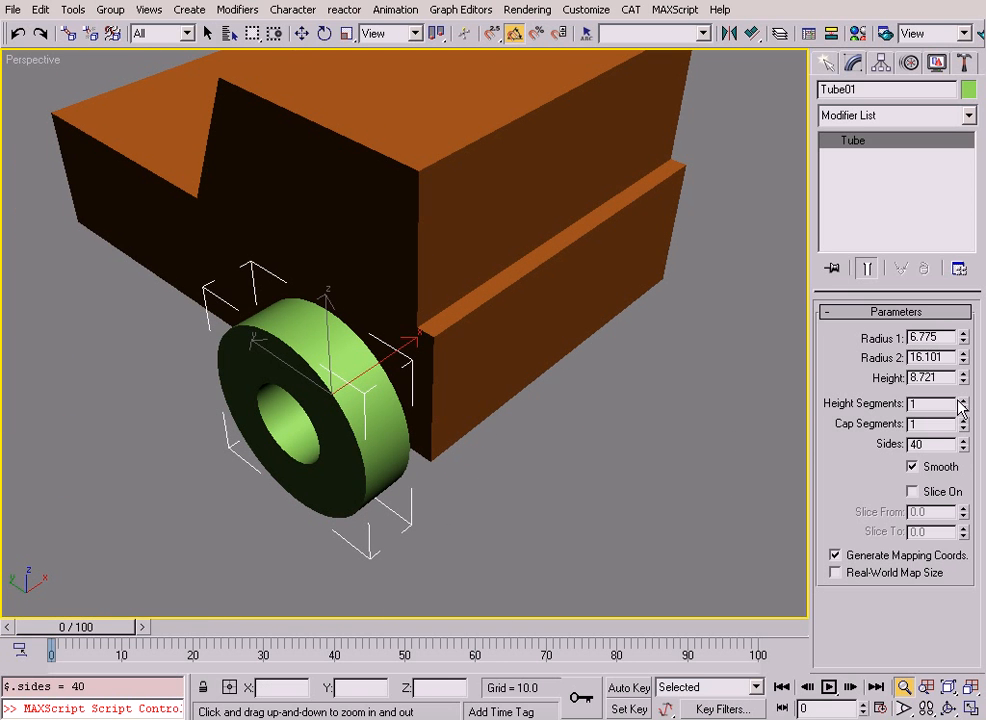
drag(966, 380, 966, 368)
text(10)
key(Return)
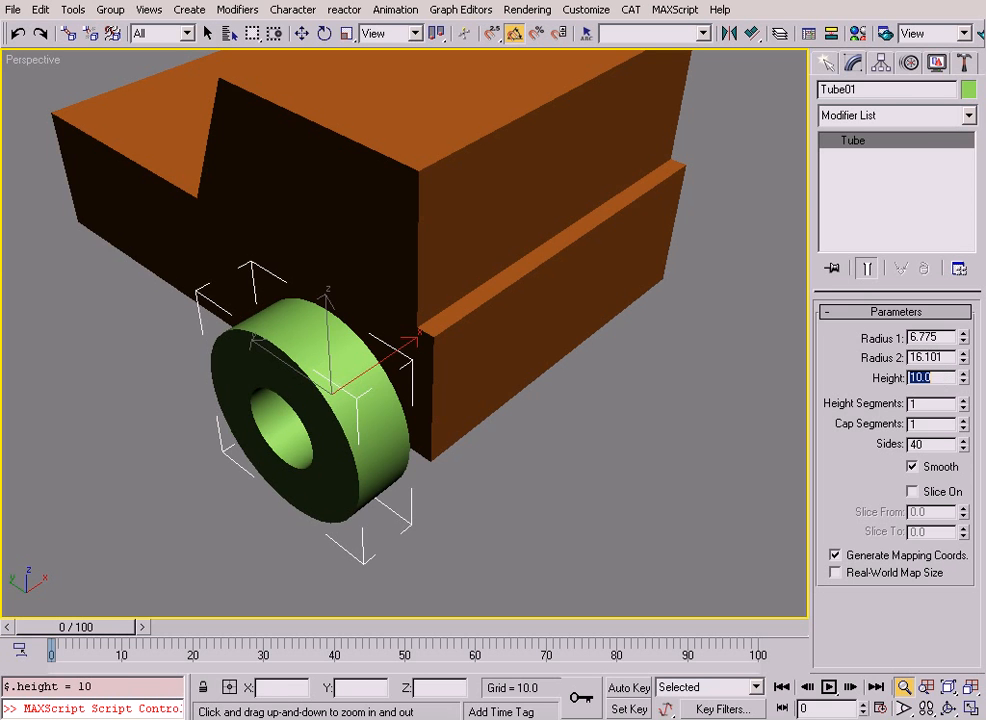
alt+middle_drag(385, 409, 637, 335)
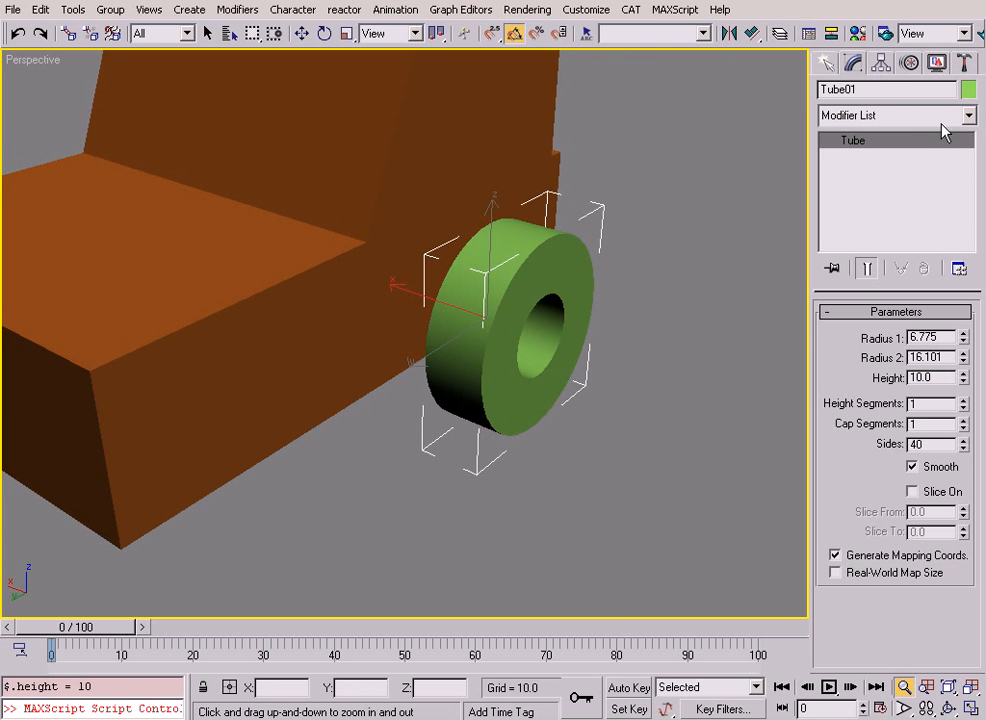
- Change the wheel's object color to dark grey
click(968, 90)
click(315, 280)
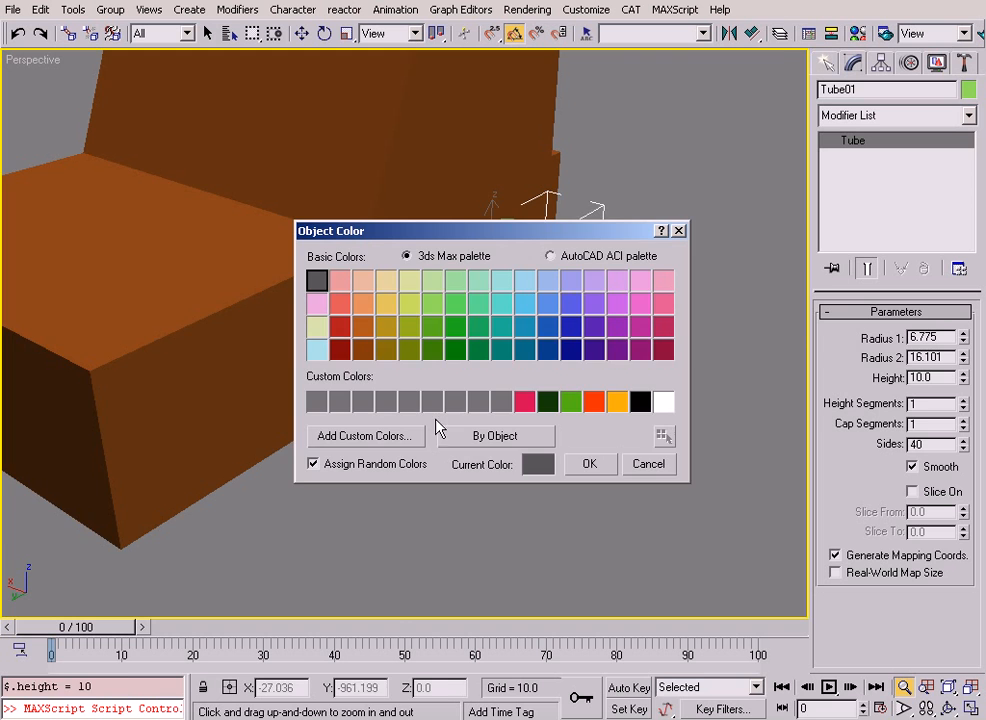
click(585, 464)
scroll(590, 448, down, 3)
alt+middle_drag(590, 448, 559, 442)
- Clone the wheel as an instance about 52.5 units toward the front of the body in the Left view
key(alt+w)
right_click(277, 491)
key(alt+w)
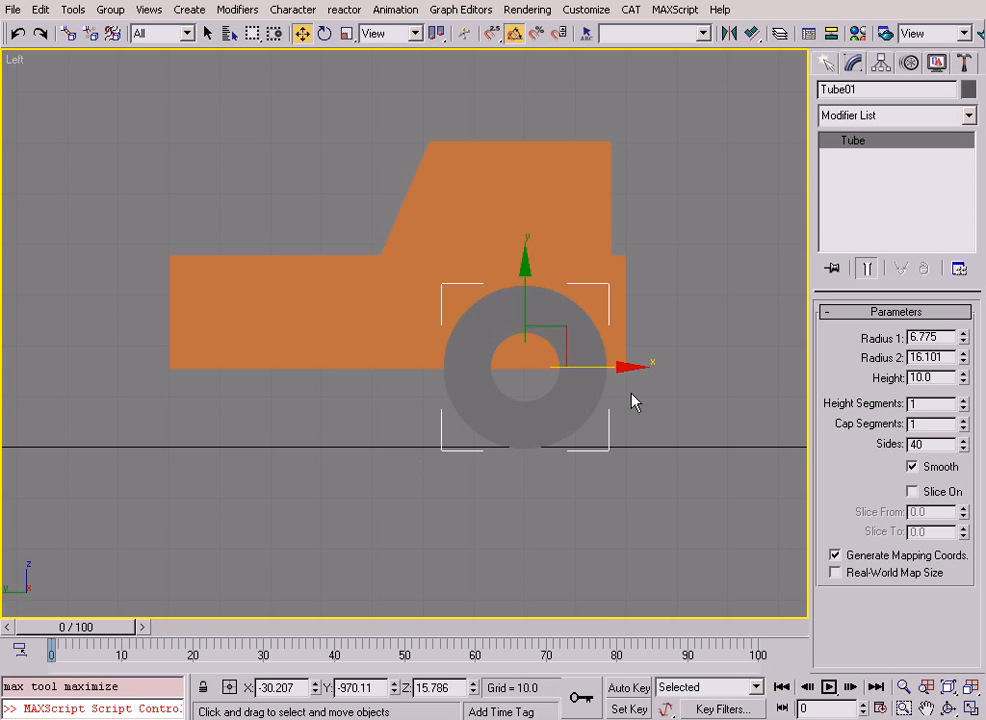
middle_drag(630, 396, 659, 437)
shift+drag(641, 408, 375, 405)
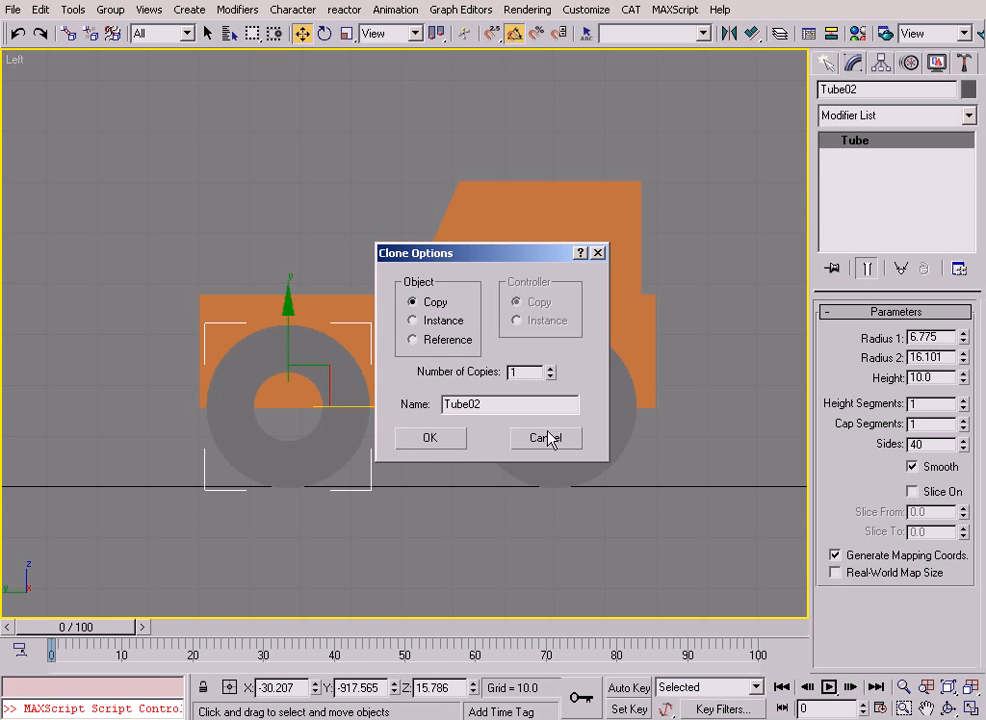
click(430, 440)
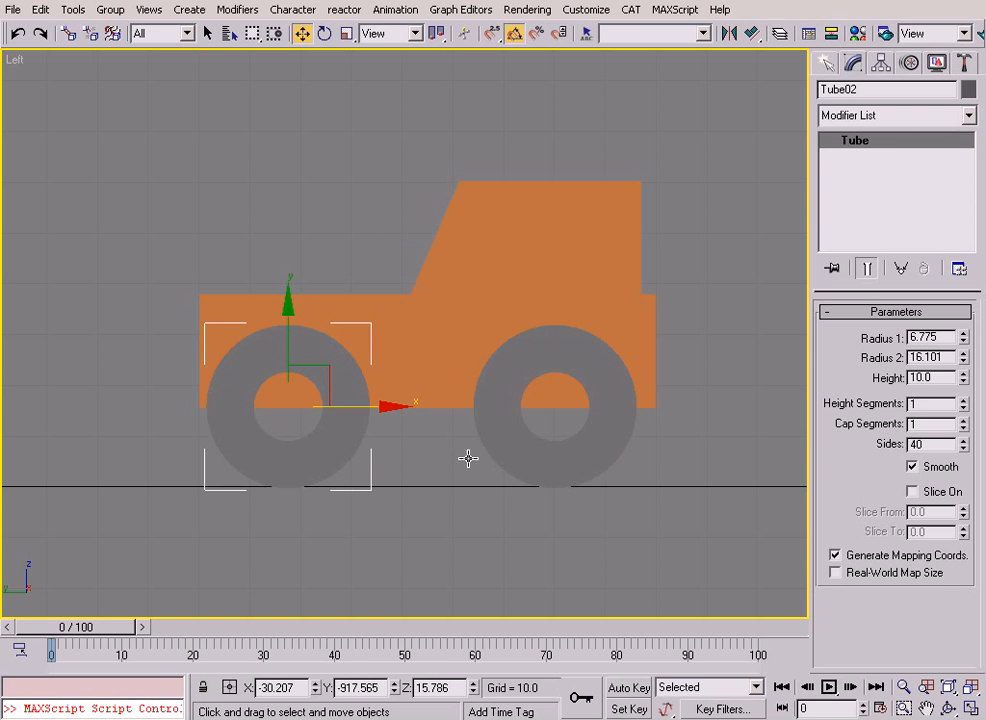
mouse_move(965, 360)
mouse_down()
mouse_move(959, 389)
mouse_move(959, 344)
mouse_move(949, 355)
mouse_up()
key(ctrl+z)
- Select both wheels and clone them as instances rotated 180 degrees about the vertical axis in the Top view
ctrl+click(540, 480)
key(alt+w)
right_click(220, 200)
key(alt+w)
middle_drag(290, 262, 445, 384)
right_click(418, 330)
click(432, 355)
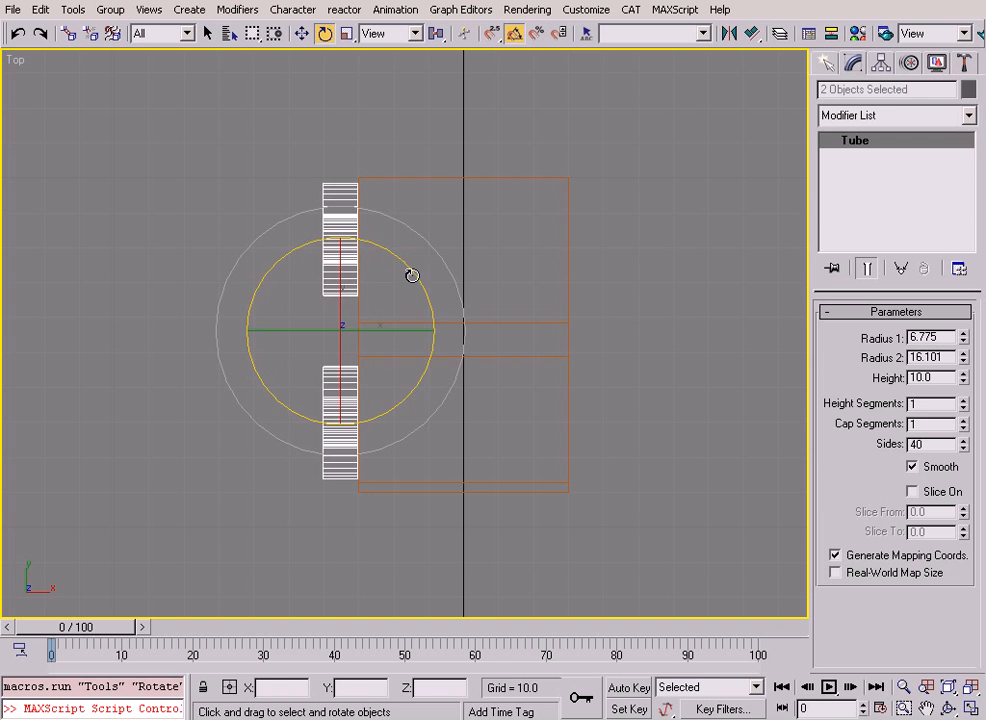
mouse_move(412, 272)
mouse_down()
mouse_move(429, 374)
mouse_move(427, 497)
mouse_up()
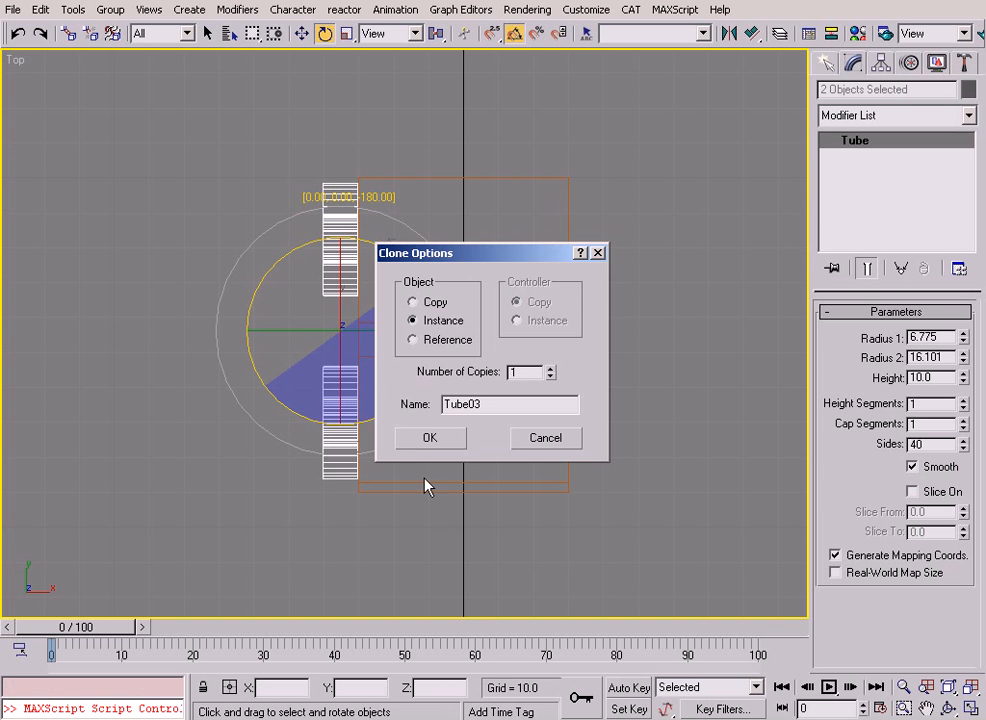
click(428, 440)
- Move the cloned wheel pair about 70.6 units along X to the opposite side of the body
right_click(385, 346)
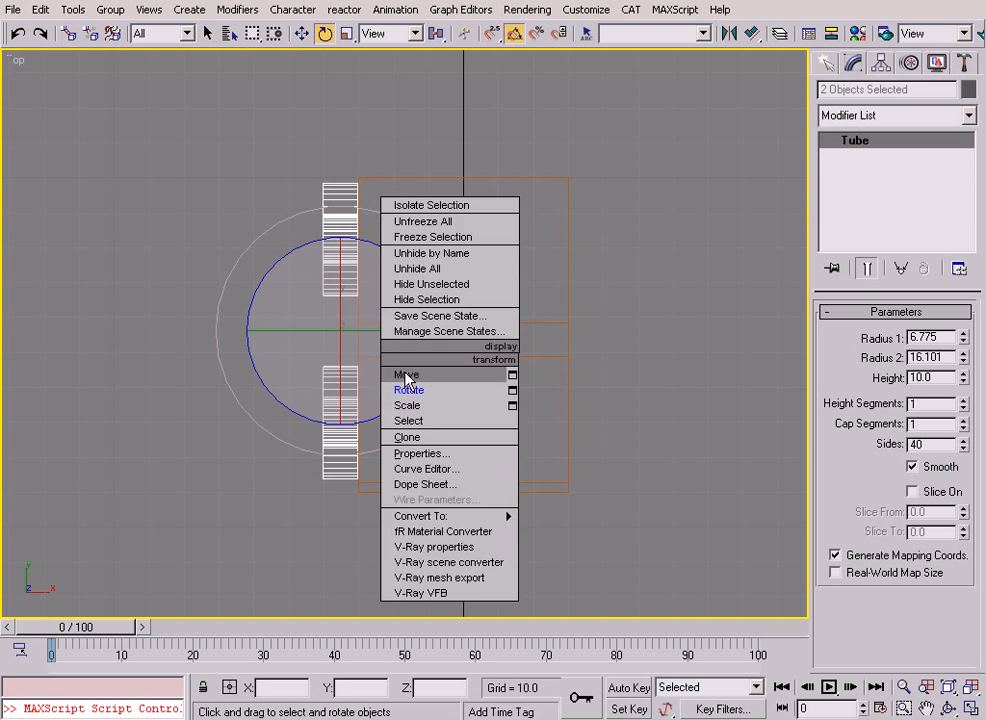
click(405, 375)
drag(400, 337, 647, 344)
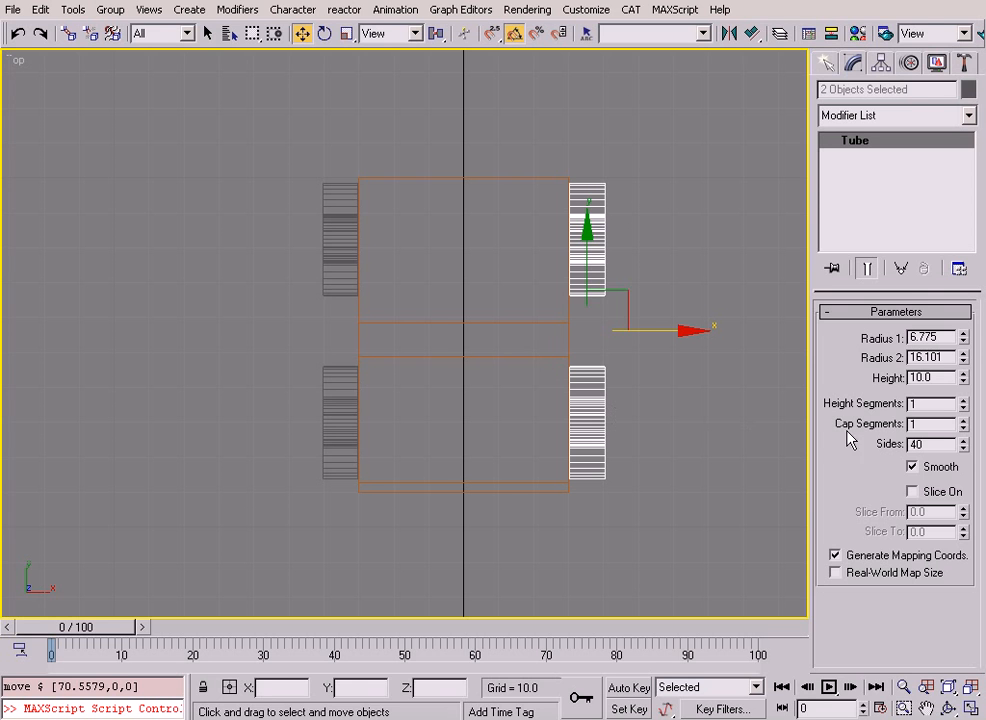
drag(962, 380, 952, 308)
key(ctrl+z)
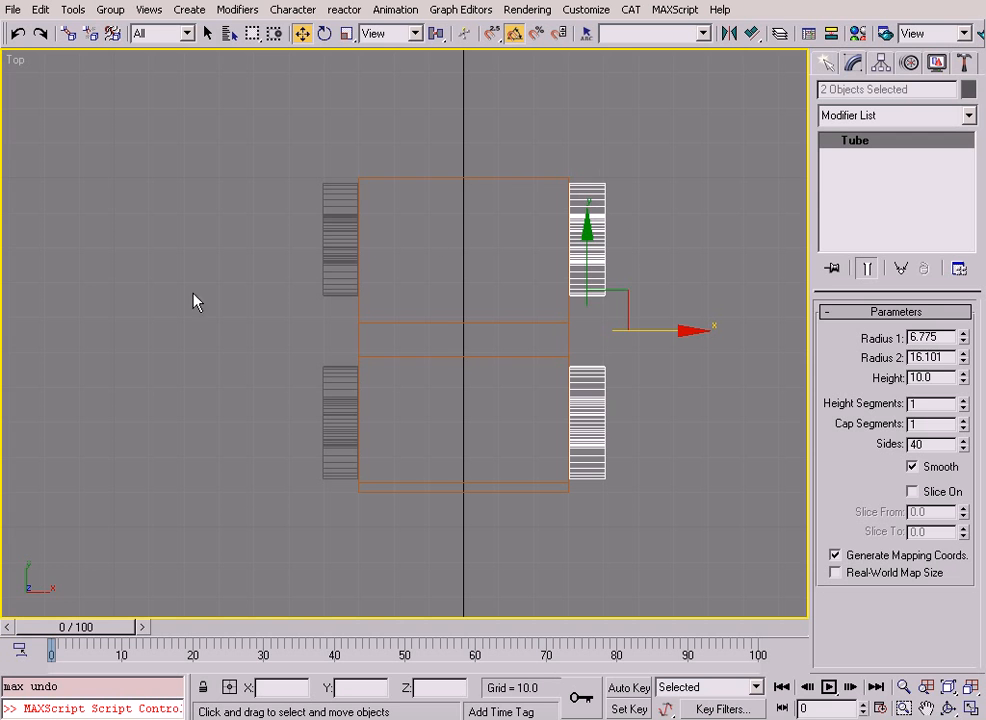
- Examine the assembled car body and wheels from the front corner in the Perspective view
key(alt+w)
right_click(519, 357)
key(alt+w)
alt+middle_drag(535, 405, 410, 441)
key(alt+w)
middle_drag(618, 519, 740, 443)
key(alt+w)
scroll(607, 423, down, 3)
right_click(668, 447)
click(645, 462)
middle_drag(643, 461, 593, 462)
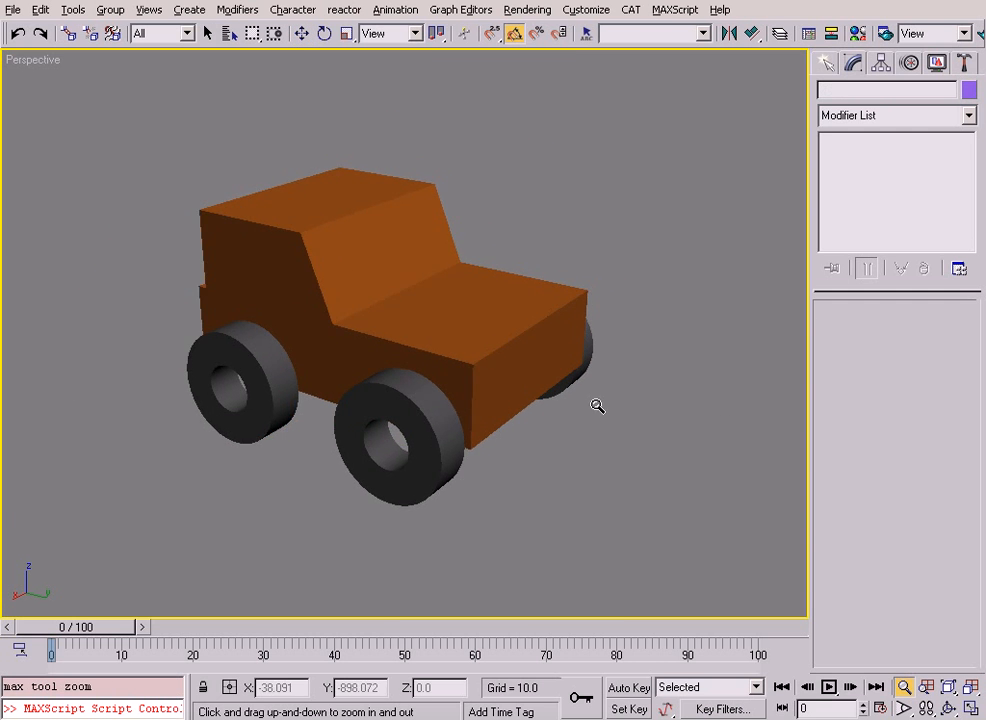
scroll(610, 380, up, 4)
middle_drag(623, 352, 650, 427)
middle_drag(592, 447, 598, 416)
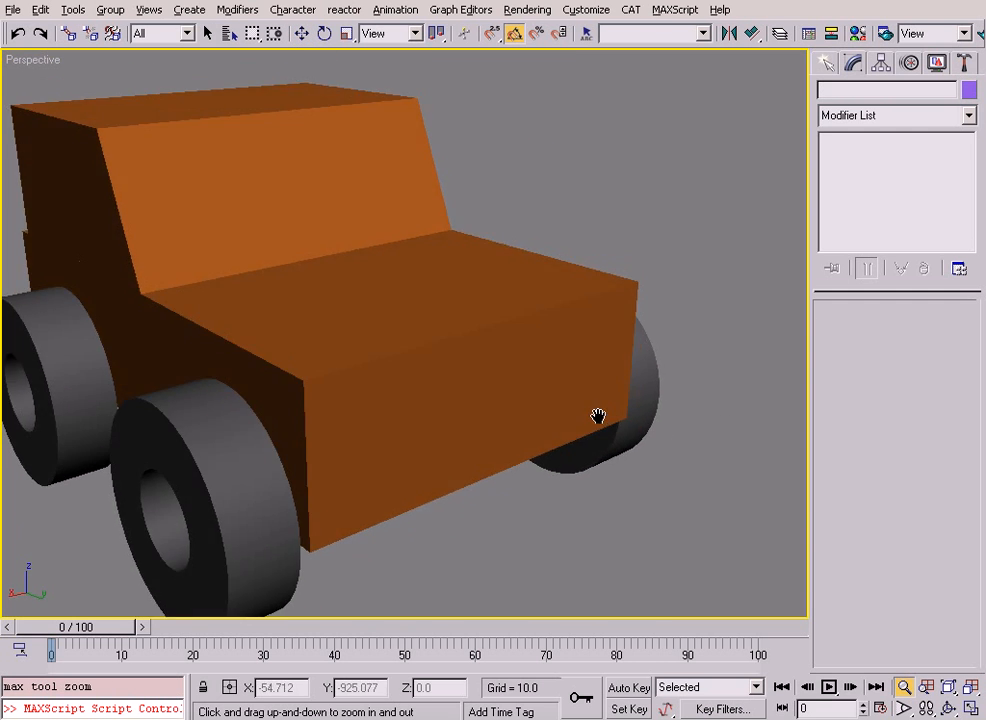
drag(598, 416, 581, 407)
- Start the Cylinder tool with AutoGrid enabled for creating primitives directly on the car's surfaces
click(826, 64)
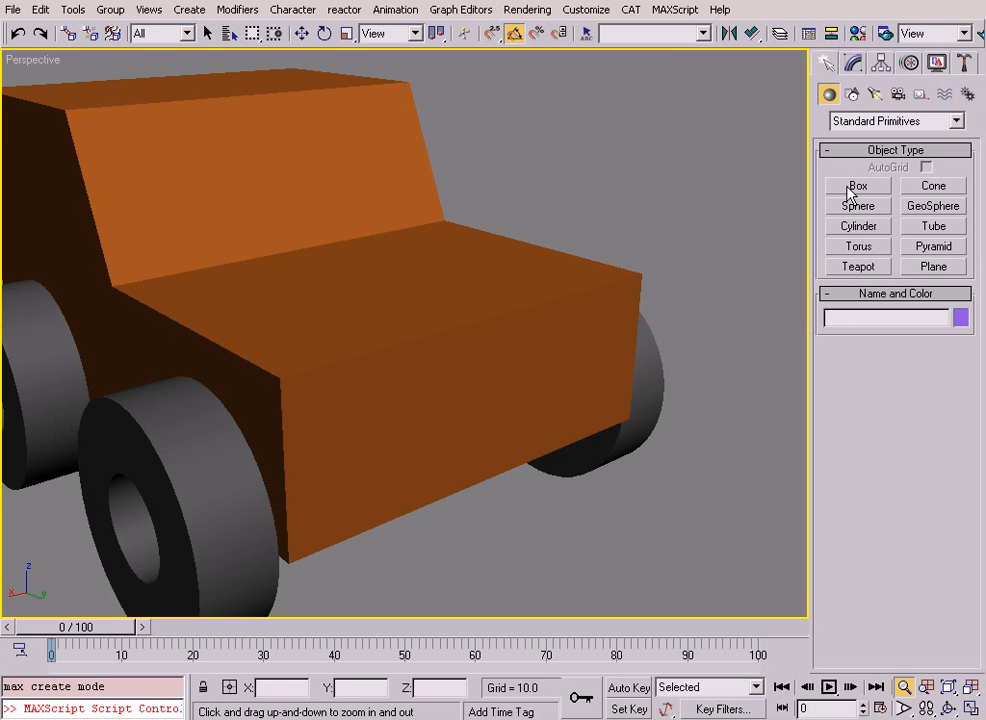
click(853, 227)
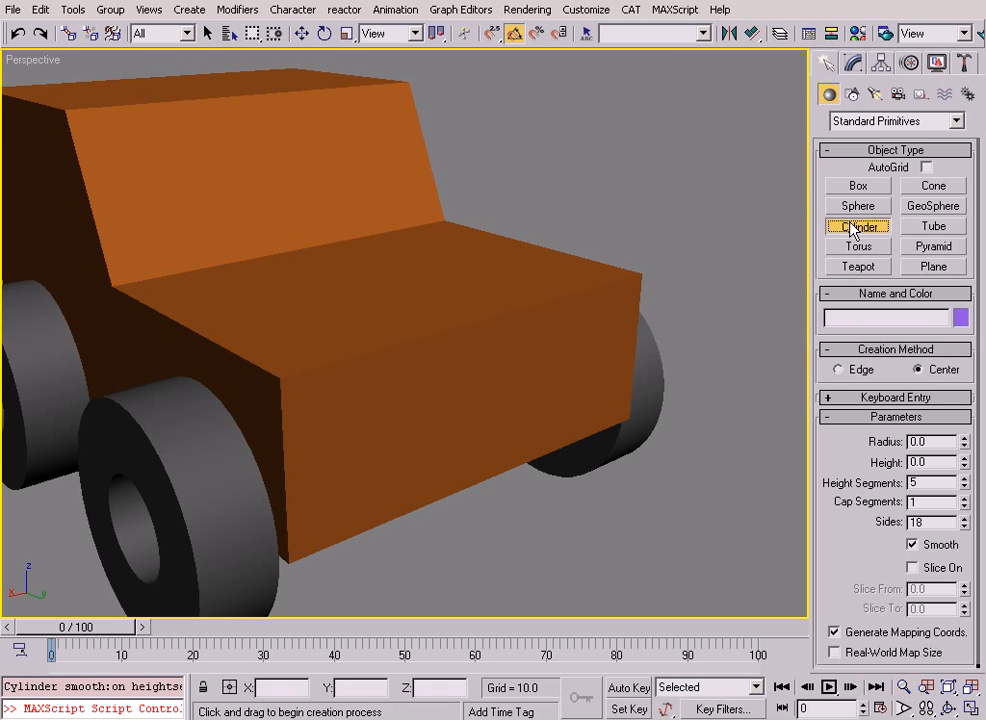
click(926, 168)
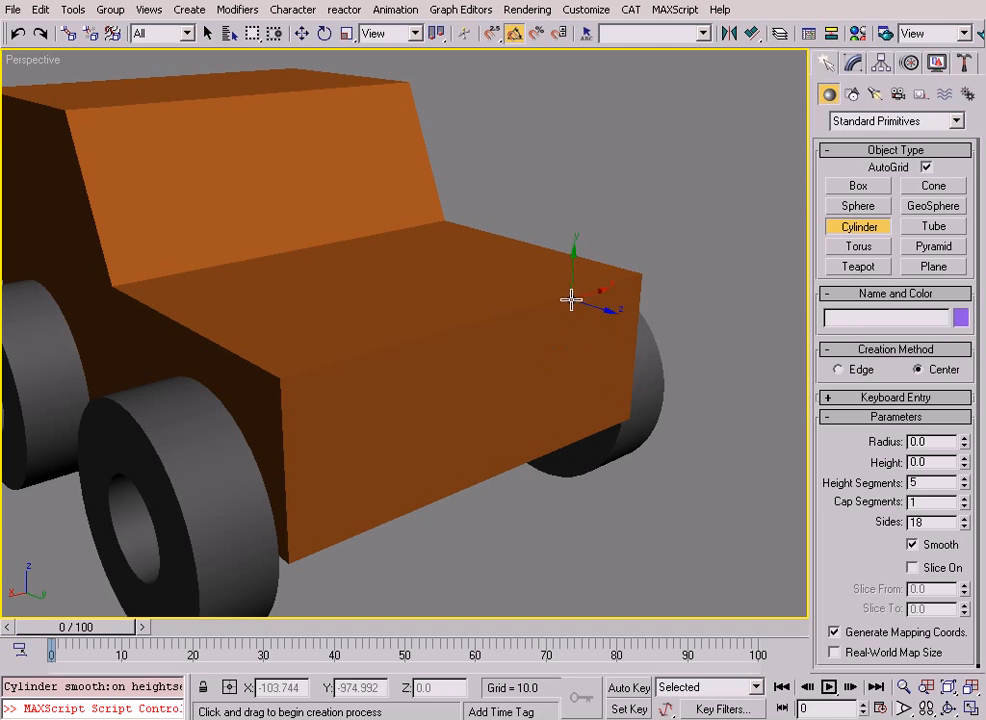
- Try AutoGrid by creating trial cylinders on the hood, windshield and roof, and undo all three
drag(447, 282, 449, 266)
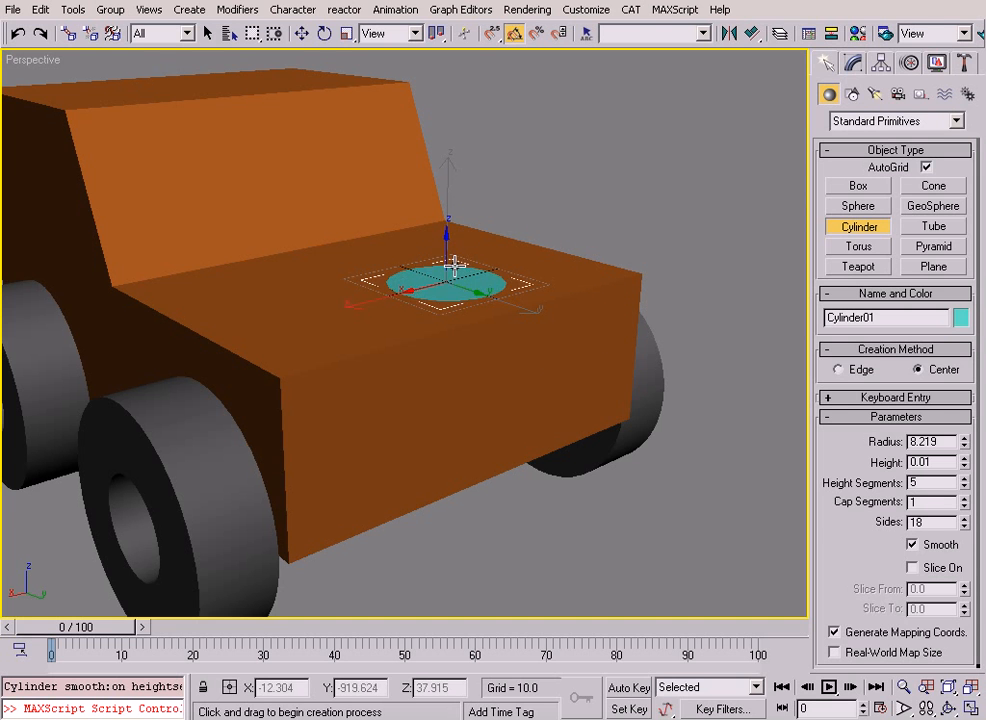
click(455, 232)
drag(321, 194, 330, 165)
click(169, 107)
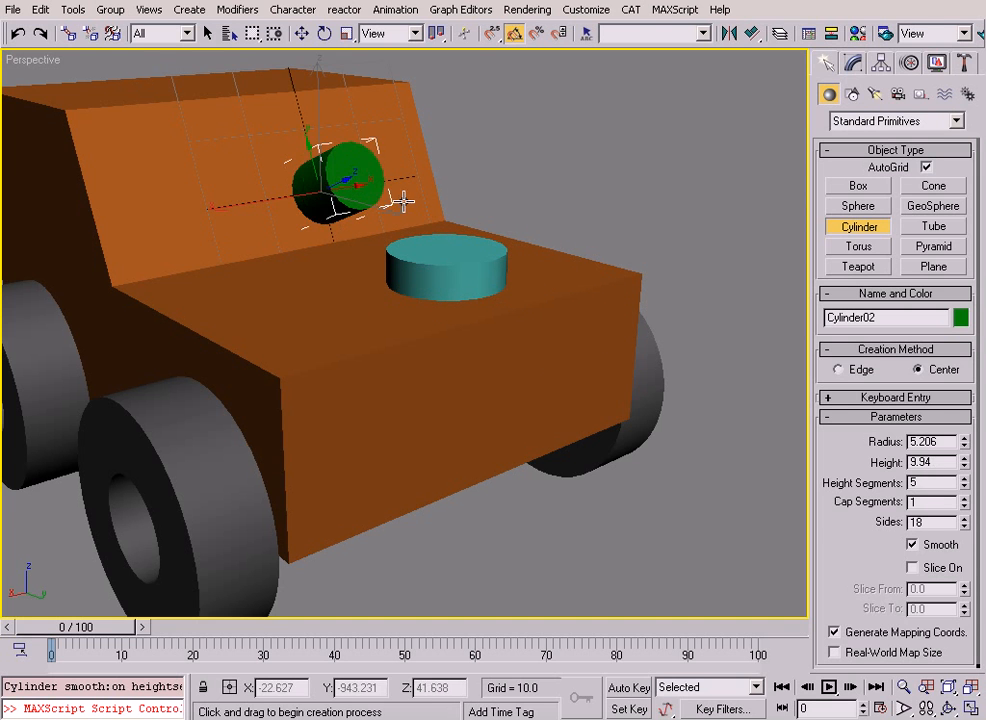
drag(152, 93, 156, 81)
click(157, 65)
key(ctrl+z)
key(ctrl+z)
key(ctrl+z)
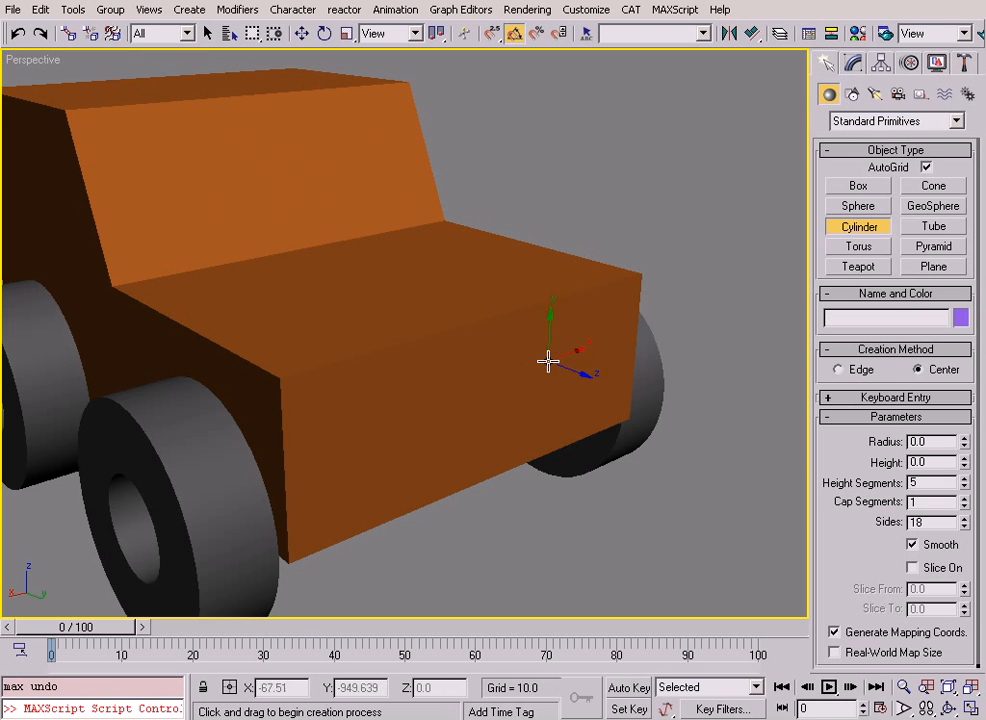
- Create a headlight cylinder about 4.6 in radius and 0.6 high on the car's front face and clone it about 42.3 units across
drag(334, 438, 358, 402)
click(352, 406)
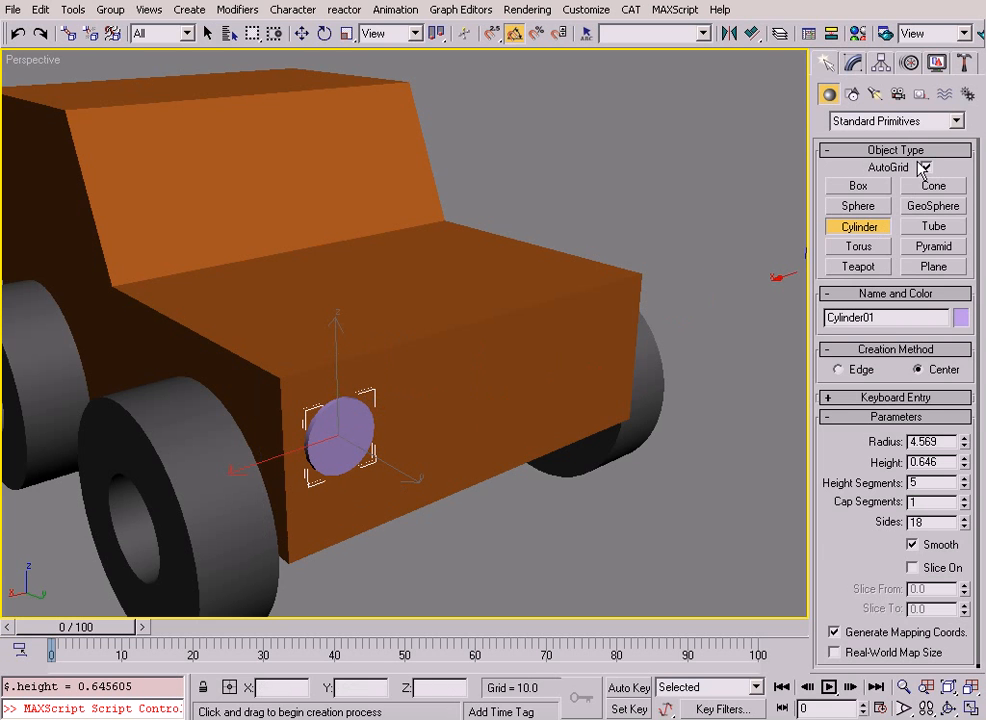
key(w)
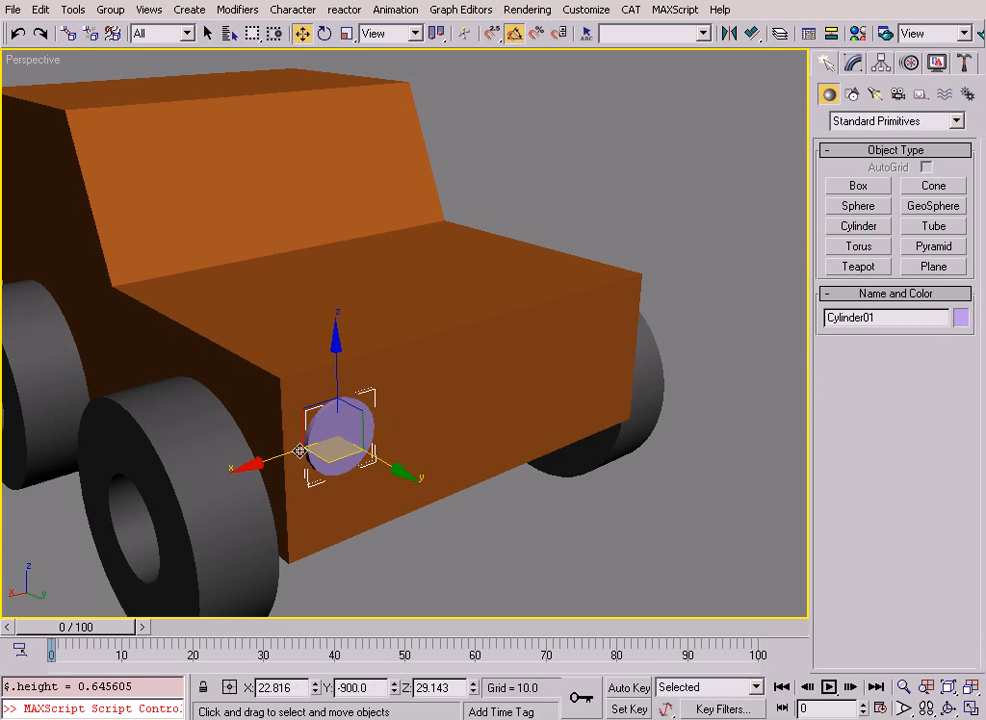
mouse_move(268, 455)
shift+mouse_down()
mouse_move(434, 393)
mouse_move(520, 343)
shift+mouse_up()
click(451, 446)
- Create an AutoGrid box about 9.5 wide, 3.9 long and 0.7 high on one side of the car's rear face as a taillight
mouse_move(442, 438)
alt+middle_down()
mouse_move(788, 412)
mouse_move(845, 430)
mouse_move(640, 427)
mouse_move(506, 409)
mouse_move(526, 409)
alt+middle_up()
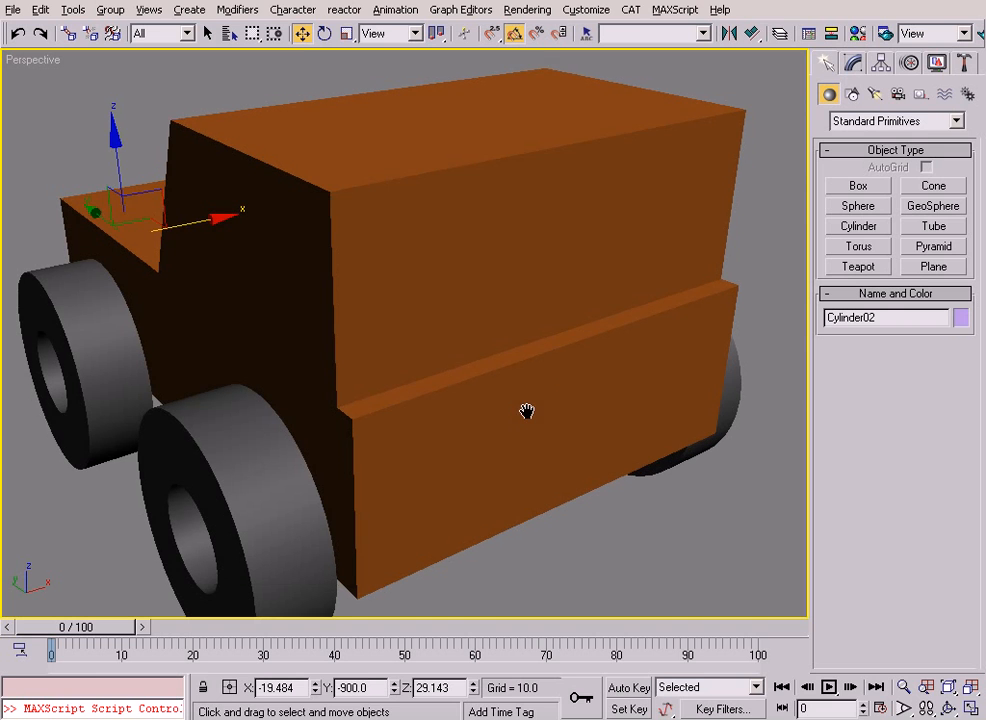
click(859, 186)
click(926, 167)
drag(388, 435, 451, 440)
click(456, 447)
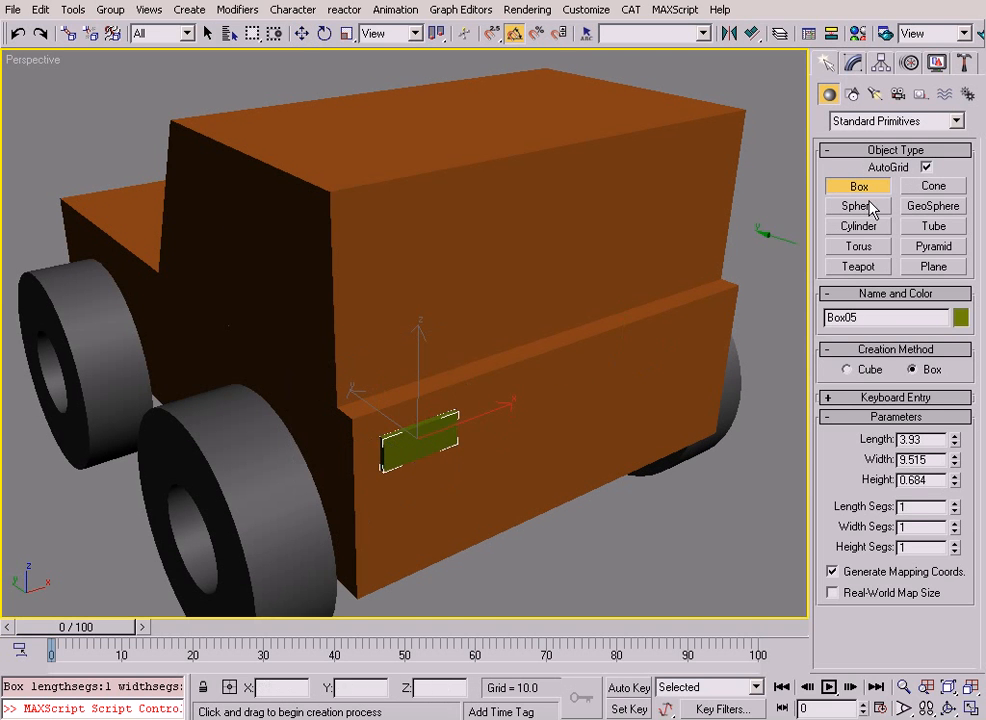
- Clone the taillight box as an instance along X to the opposite side of the rear face
key(w)
mouse_move(468, 413)
shift+mouse_down()
mouse_move(748, 332)
mouse_move(738, 334)
shift+mouse_up()
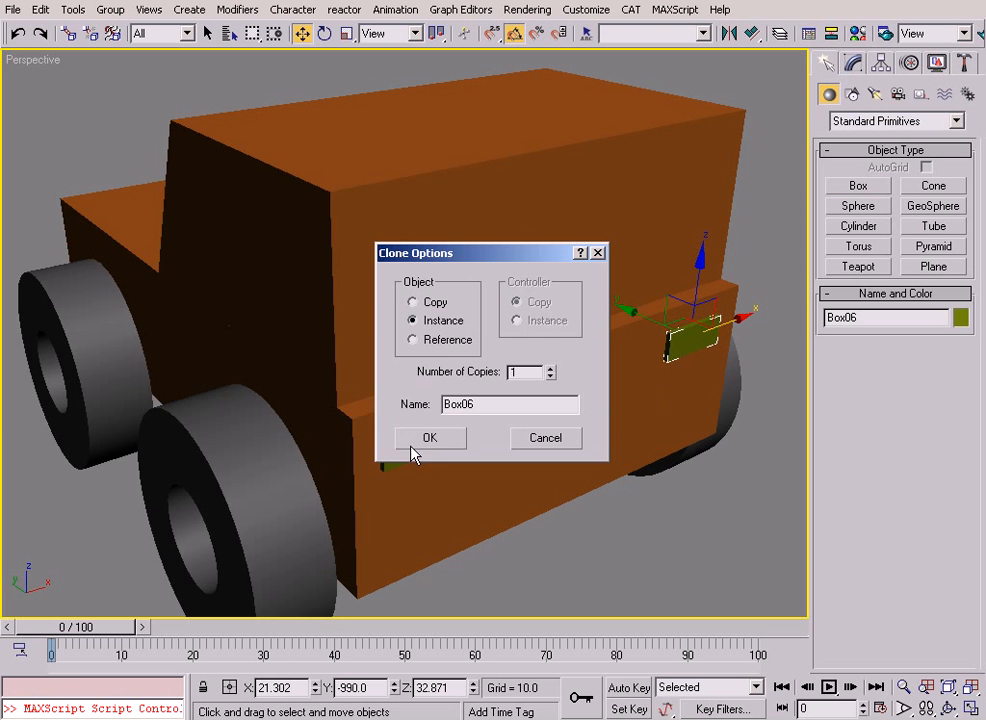
click(418, 436)
- Select both taillight boxes and change their object color to orange-red
scroll(416, 453, down, 5)
mouse_move(418, 458)
alt+middle_down()
mouse_move(447, 458)
mouse_move(315, 397)
alt+middle_up()
key(alt+z)
scroll(315, 397, up, 5)
key(w)
ctrl+click(255, 319)
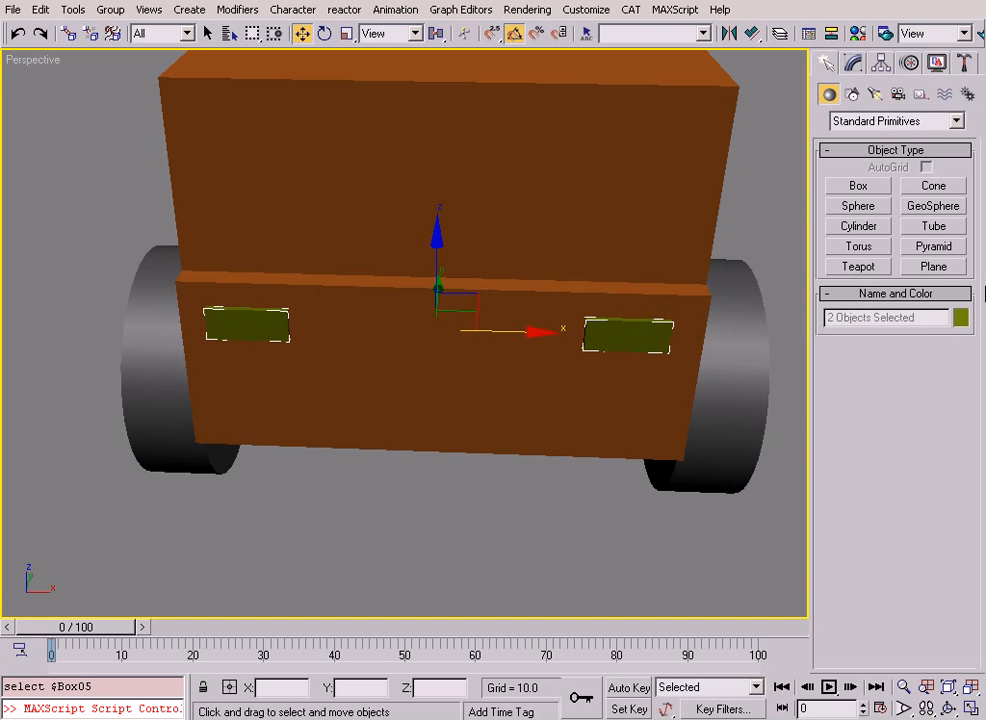
click(960, 318)
click(596, 405)
click(589, 464)
click(546, 515)
- Select both headlight cylinders on the front face and change their object color to white
alt+middle_drag(546, 515, 690, 478)
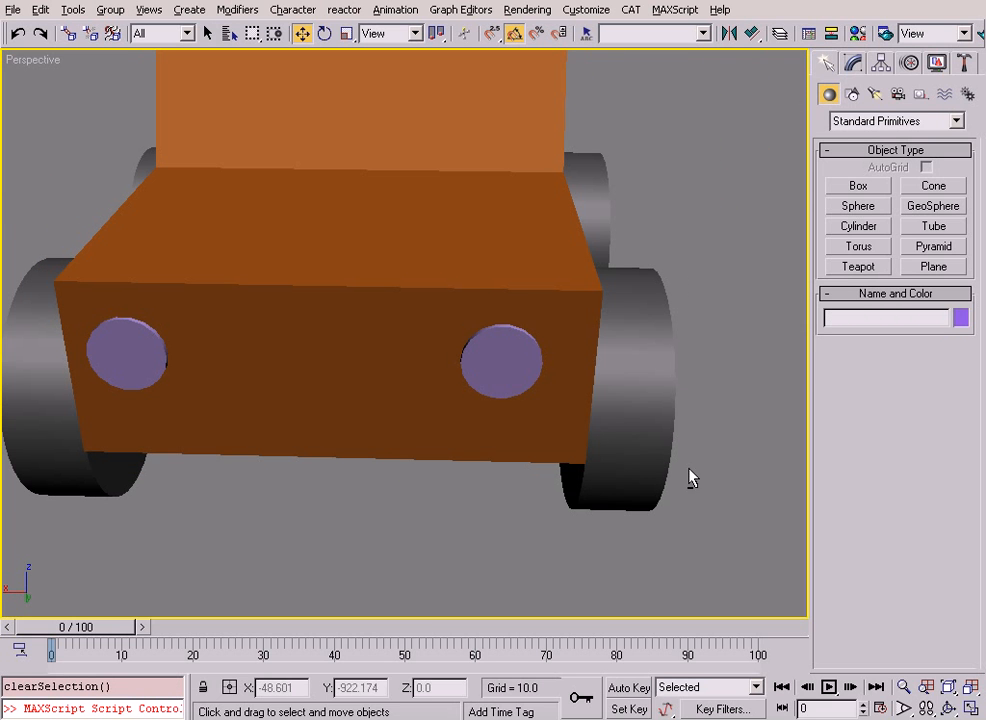
click(505, 362)
ctrl+click(136, 363)
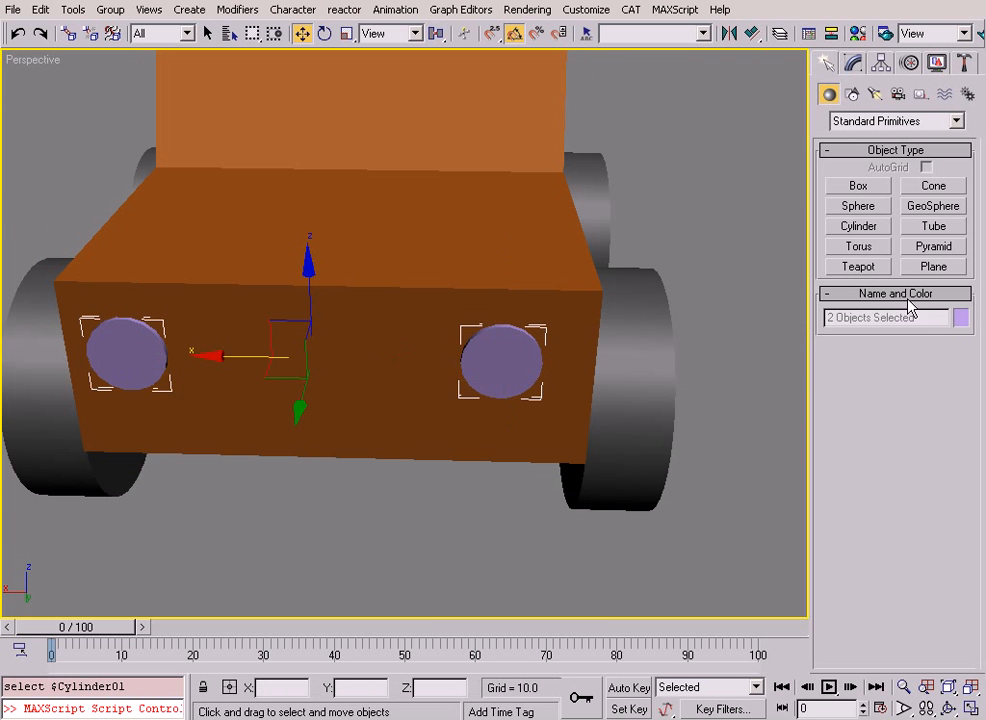
click(960, 318)
click(664, 402)
click(589, 464)
click(491, 535)
- Select the two body boxes and change their object color to the very dark green custom color
scroll(490, 545, down, 5)
alt+middle_drag(489, 552, 625, 420)
scroll(460, 286, up, 1)
click(396, 238)
ctrl+click(492, 363)
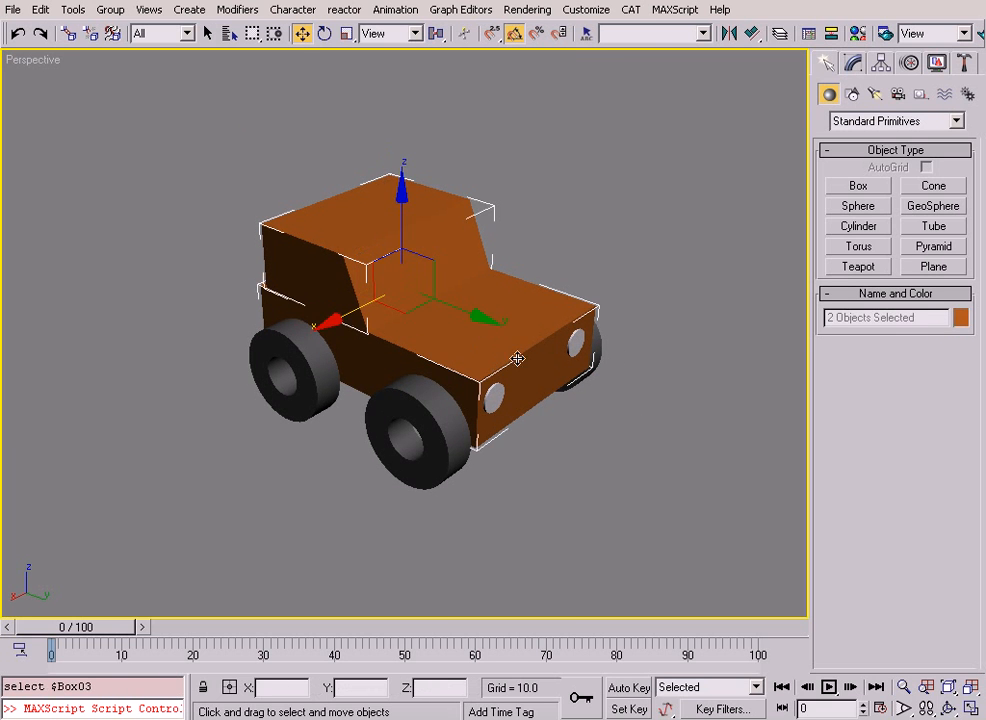
click(960, 318)
click(549, 402)
click(589, 464)
click(645, 459)
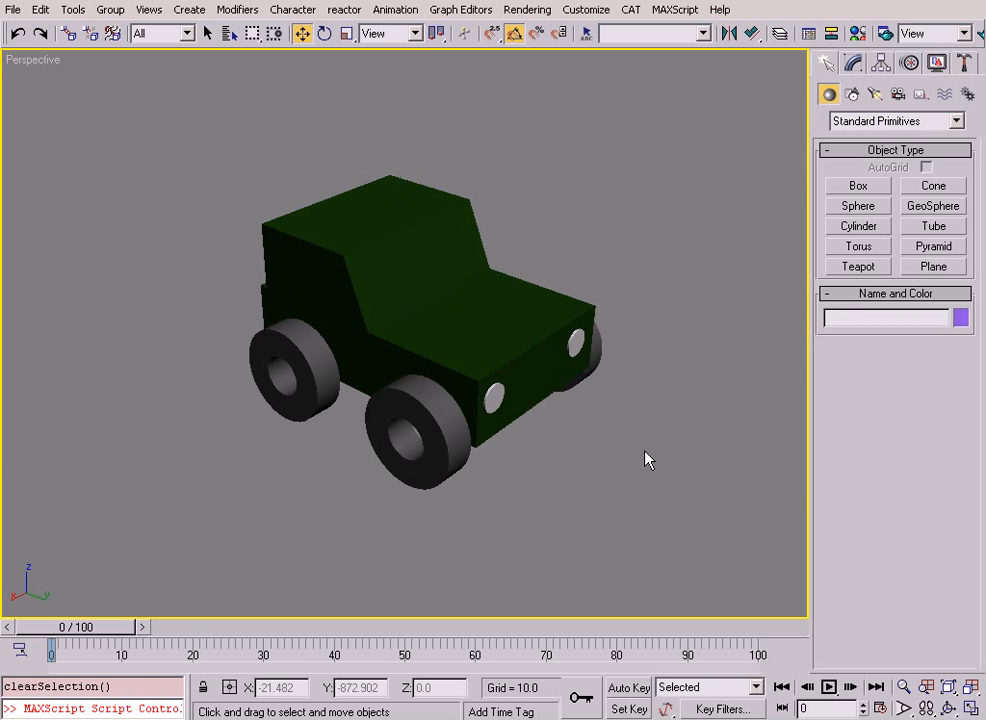
- Recolor the two body boxes with a medium green from the basic colors
click(421, 265)
ctrl+click(485, 342)
click(959, 318)
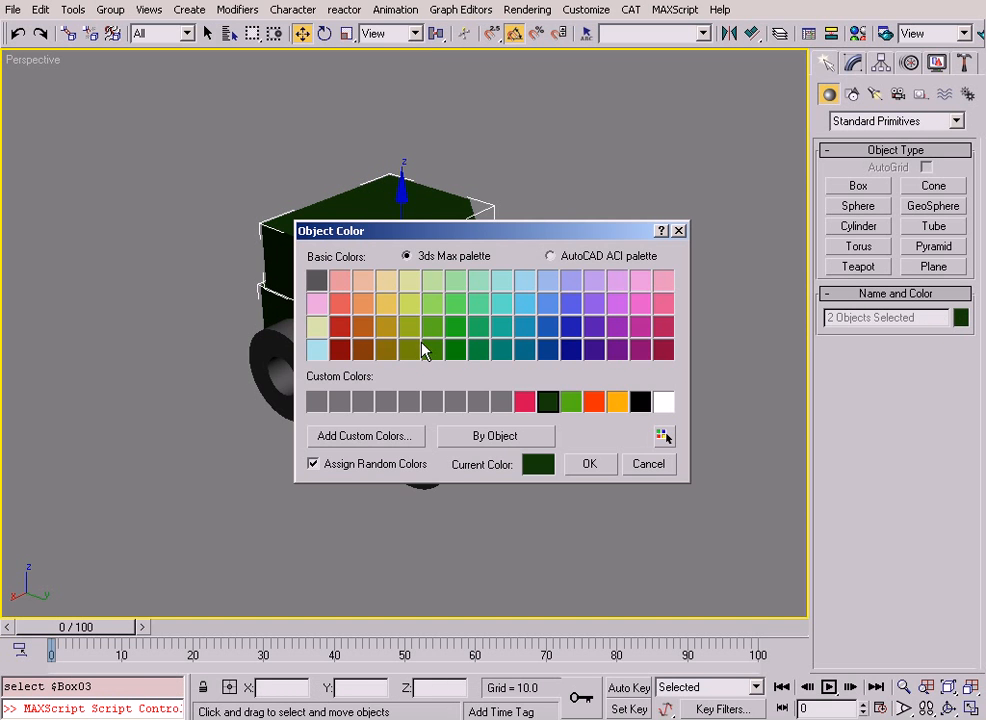
click(476, 352)
click(455, 354)
click(598, 468)
click(603, 483)
- Check the recolored car from the rear and compare its size with the half-pipe track
alt+middle_drag(603, 483, 480, 469)
key(alt+z)
drag(480, 469, 445, 390)
alt+middle_drag(445, 390, 290, 384)
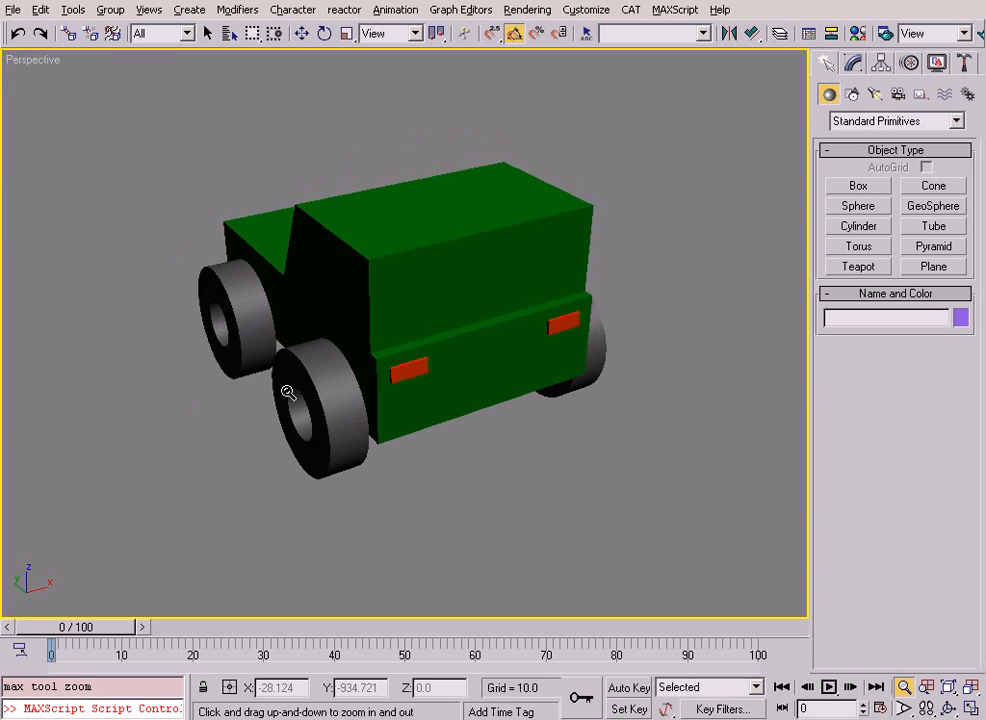
scroll(335, 350, down, 6)
middle_drag(359, 340, 535, 451)
key(w)
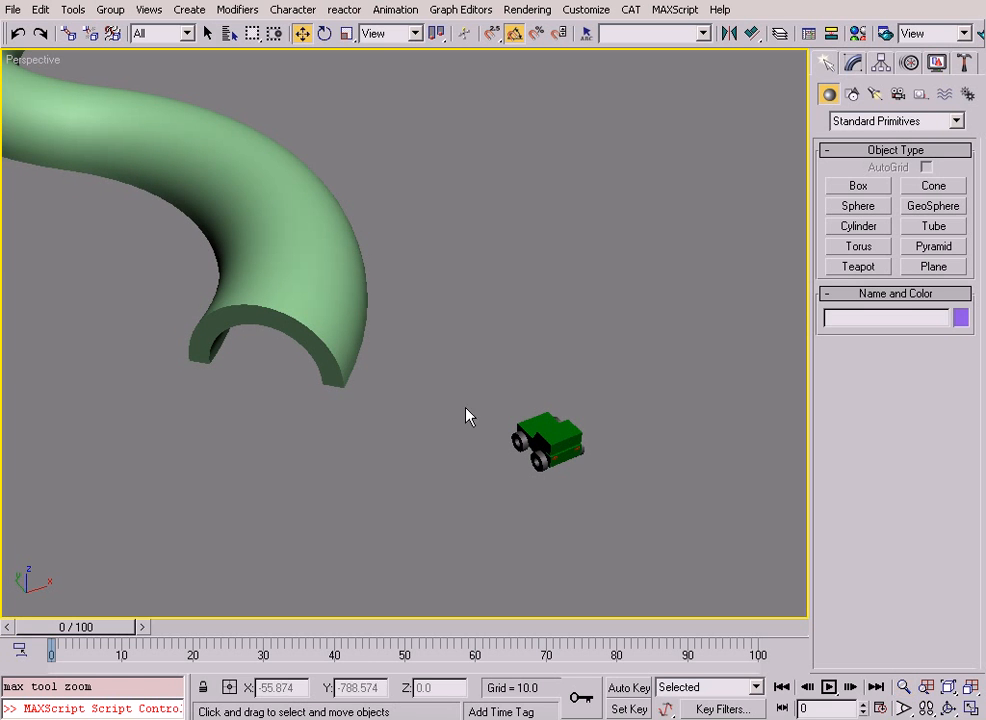
- Select all parts of the car and group them under the name "car"
drag(447, 377, 688, 545)
key(z)
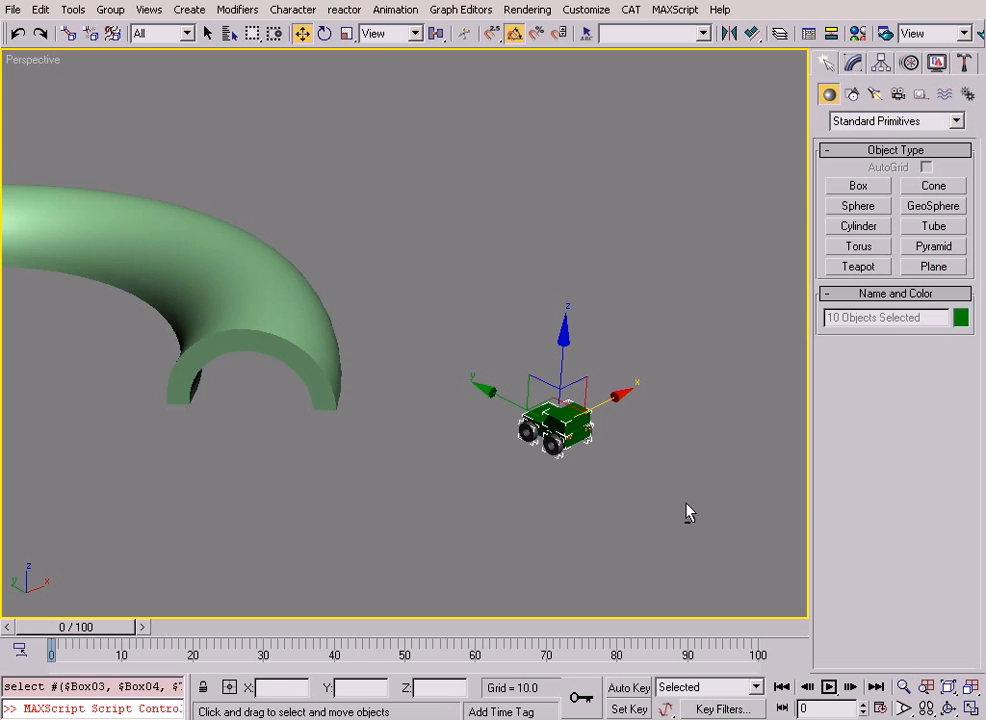
key(alt+z)
alt+middle_drag(619, 487, 665, 478)
scroll(630, 445, down, 1)
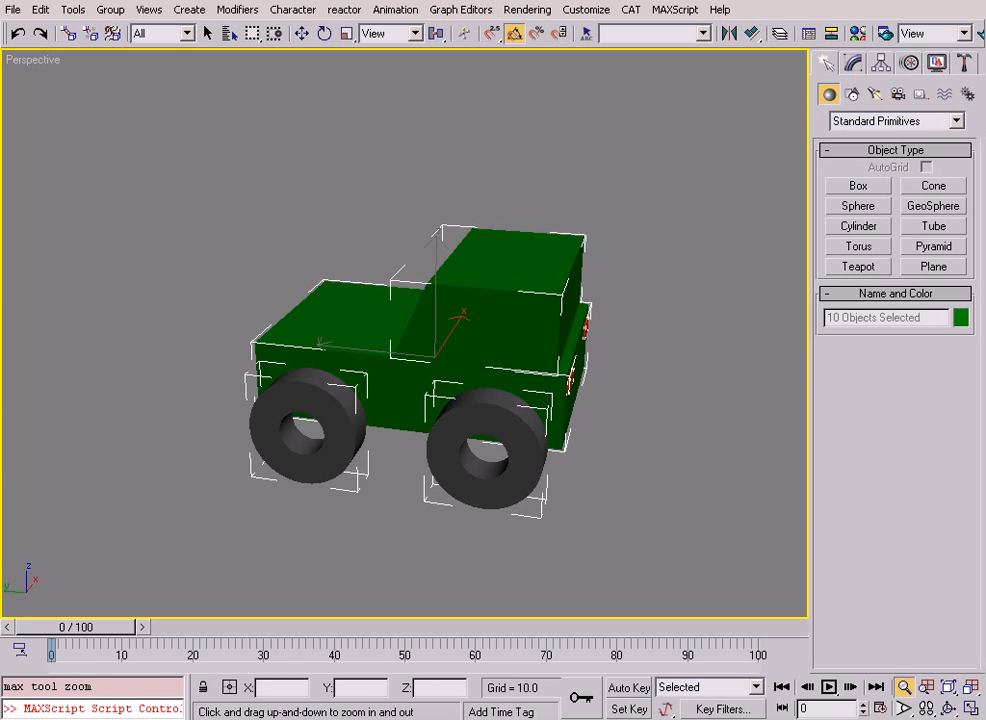
click(98, 12)
click(122, 29)
text(car)
key(Return)
- Scale the car group uniformly to about 44.7 percent in the Left view
key(alt+w)
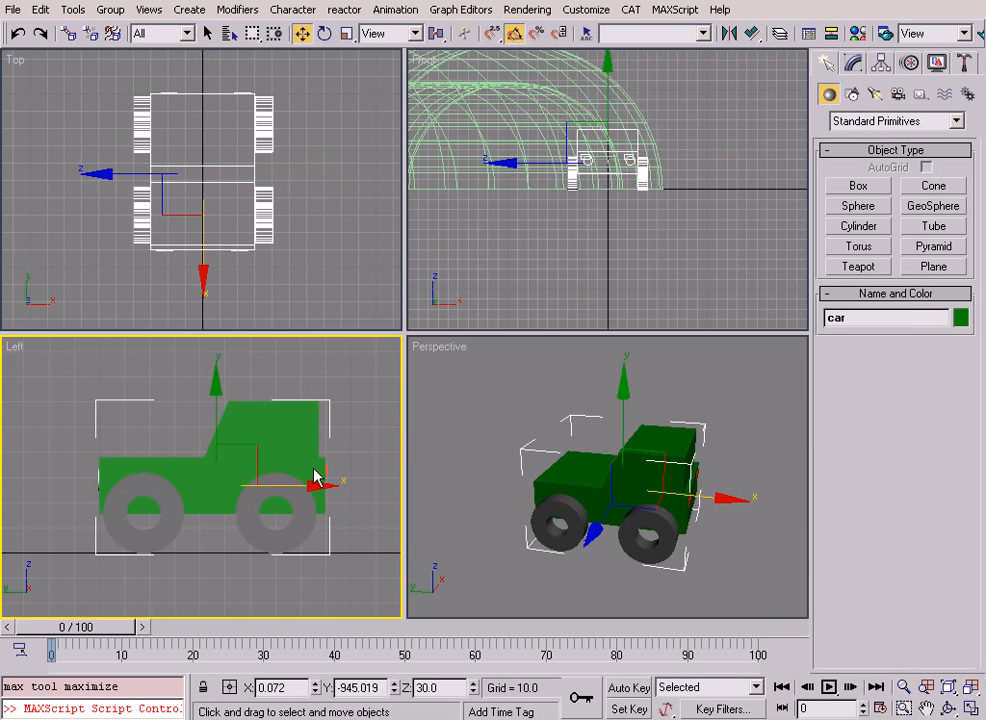
right_click(317, 466)
key(alt+w)
scroll(455, 466, down, 3)
middle_drag(457, 453, 464, 478)
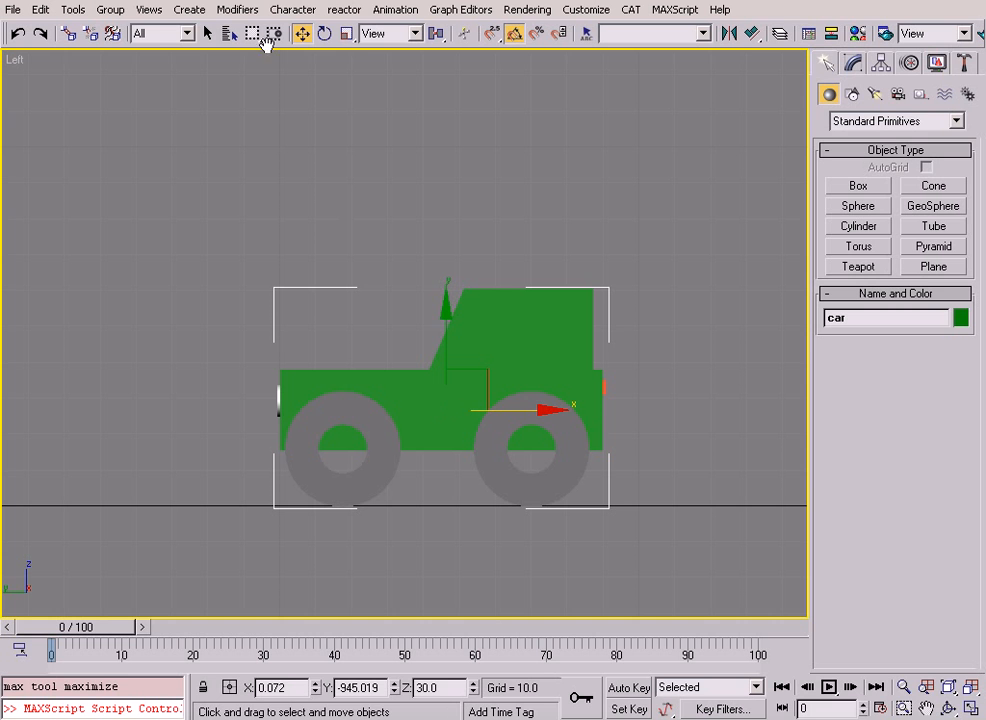
click(347, 35)
drag(484, 429, 421, 531)
- Check the scaled car against the track and the ground line in the Top and Left views, and undo the scaling
key(alt+w)
right_click(268, 261)
key(alt+w)
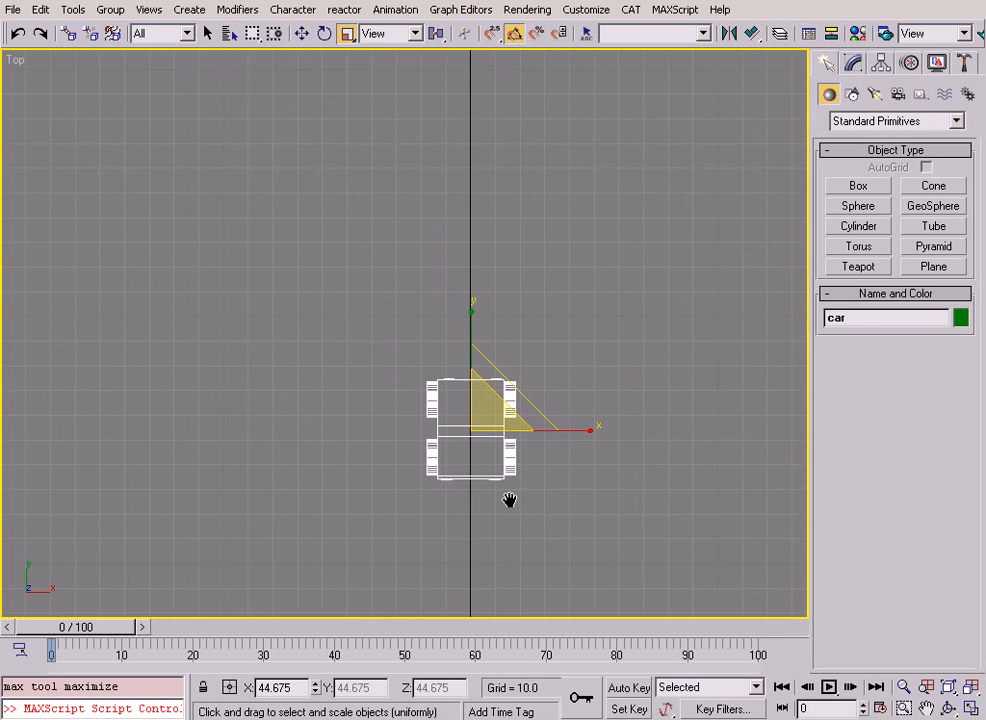
scroll(471, 428, down, 2)
middle_drag(471, 428, 537, 565)
key(alt+w)
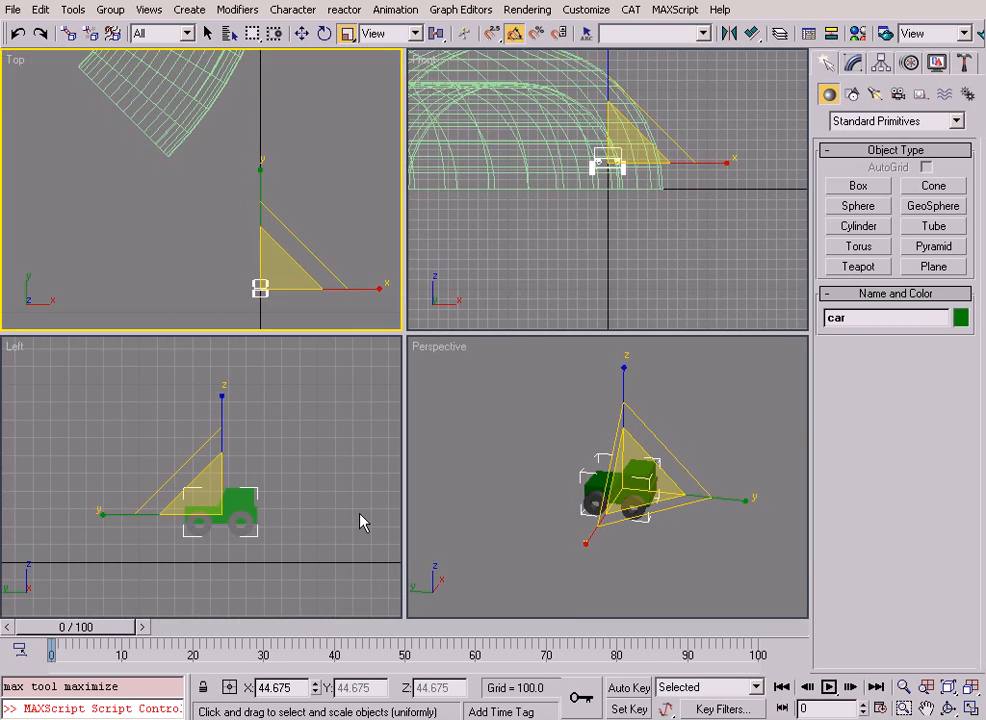
right_click(361, 522)
key(alt+w)
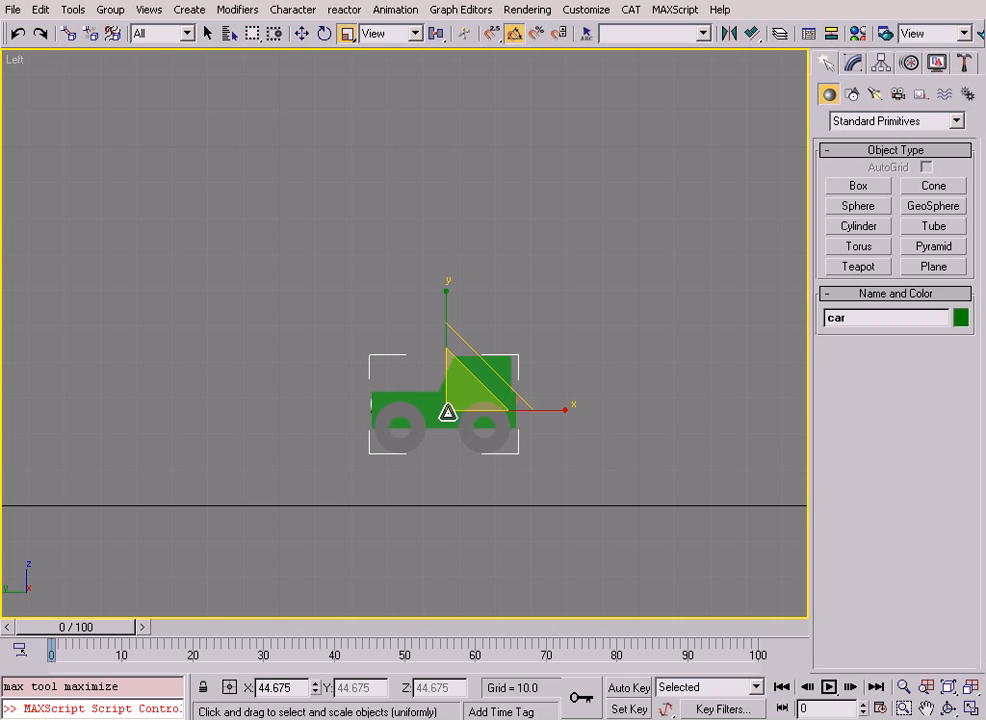
key(ctrl+z)
- Adjust only the car group's pivot, setting its Z position to 0 so it sits at the bottom of the wheels
middle_drag(457, 462, 455, 374)
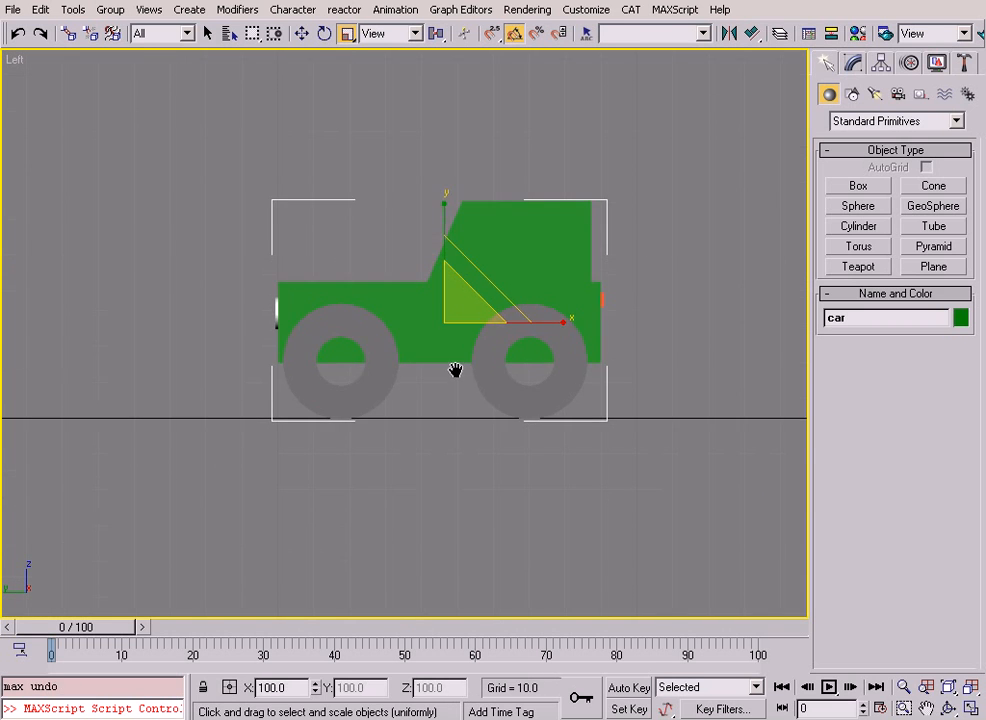
key(alt+z)
drag(451, 419, 449, 398)
right_click(451, 421)
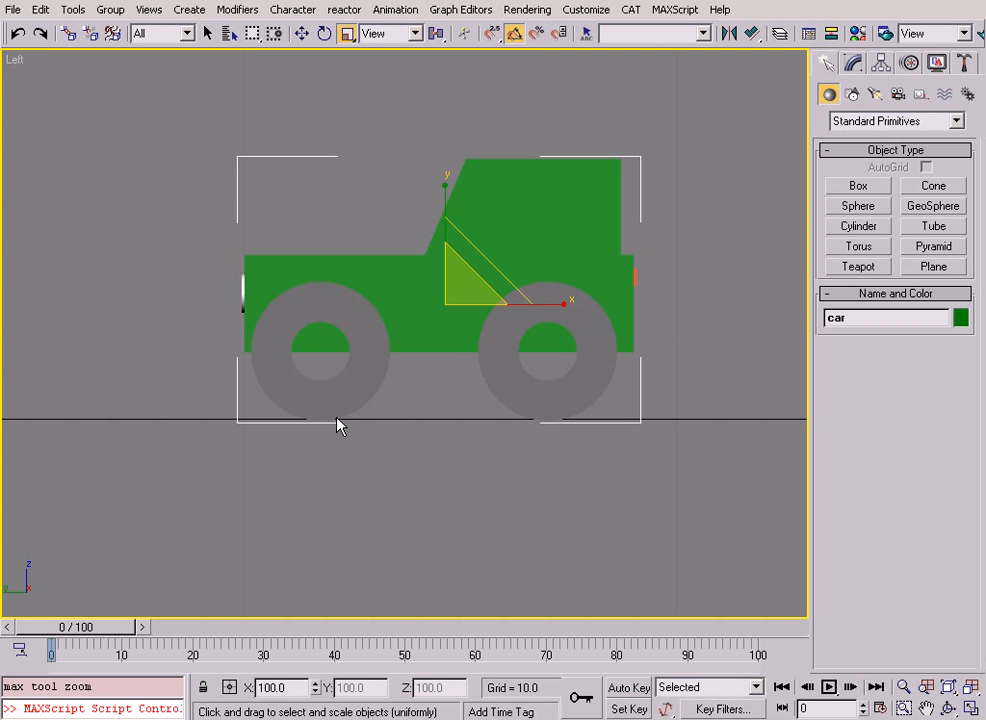
click(879, 66)
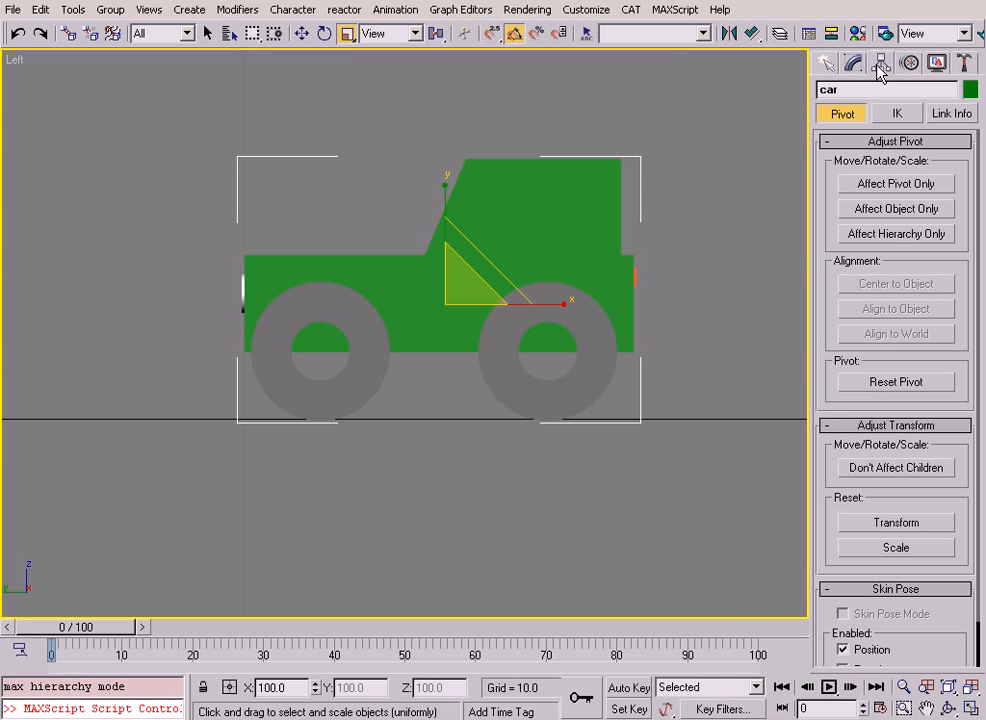
click(900, 186)
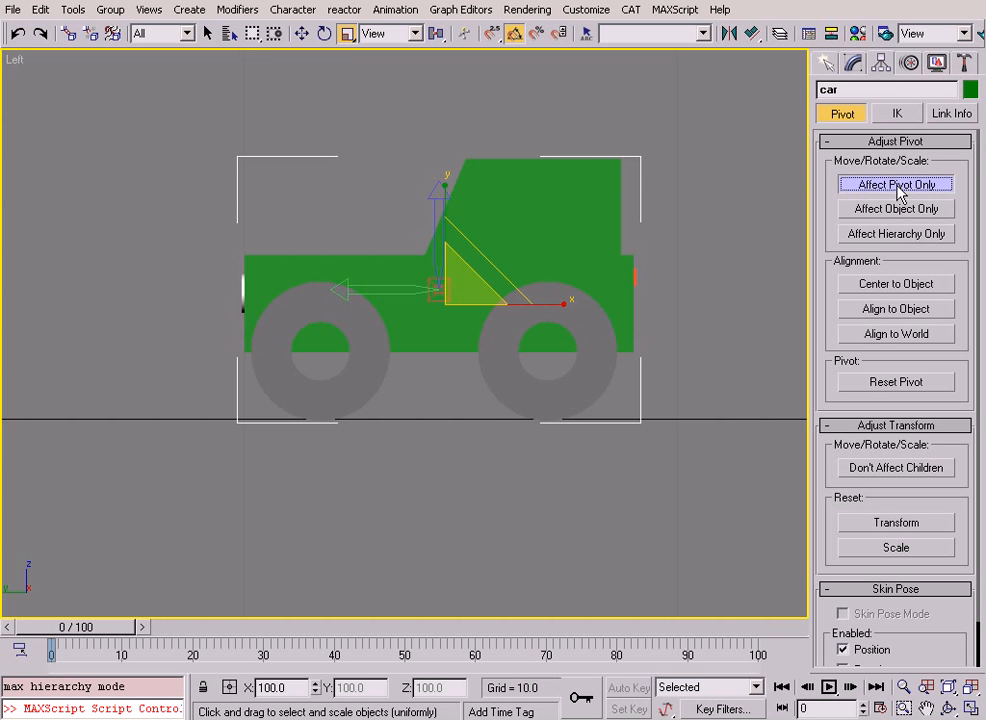
click(303, 33)
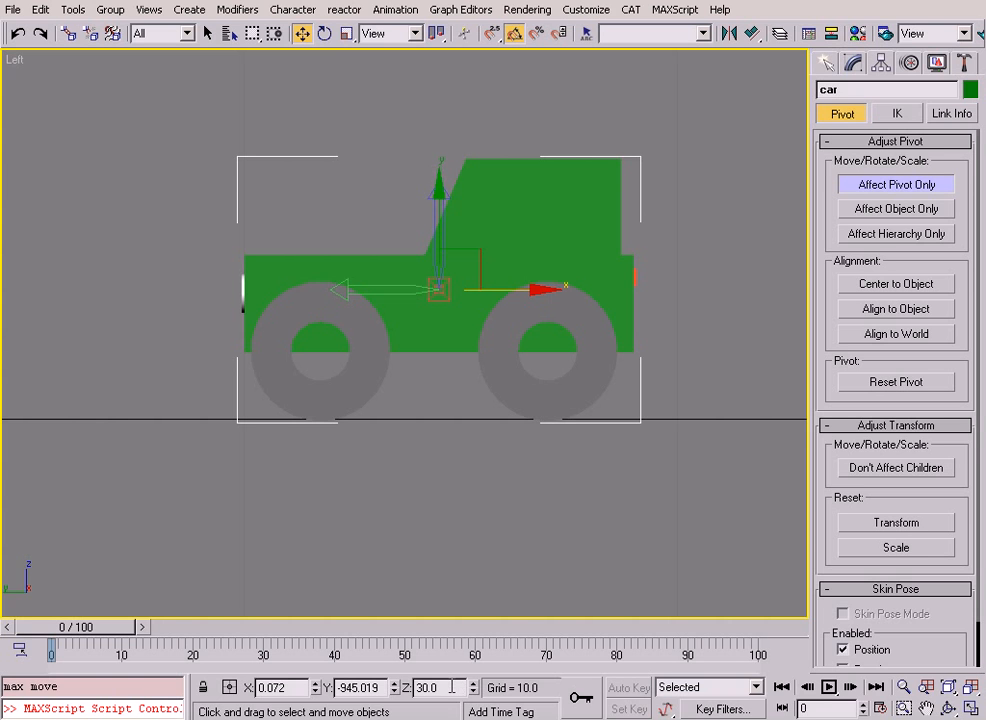
text(0)
key(Return)
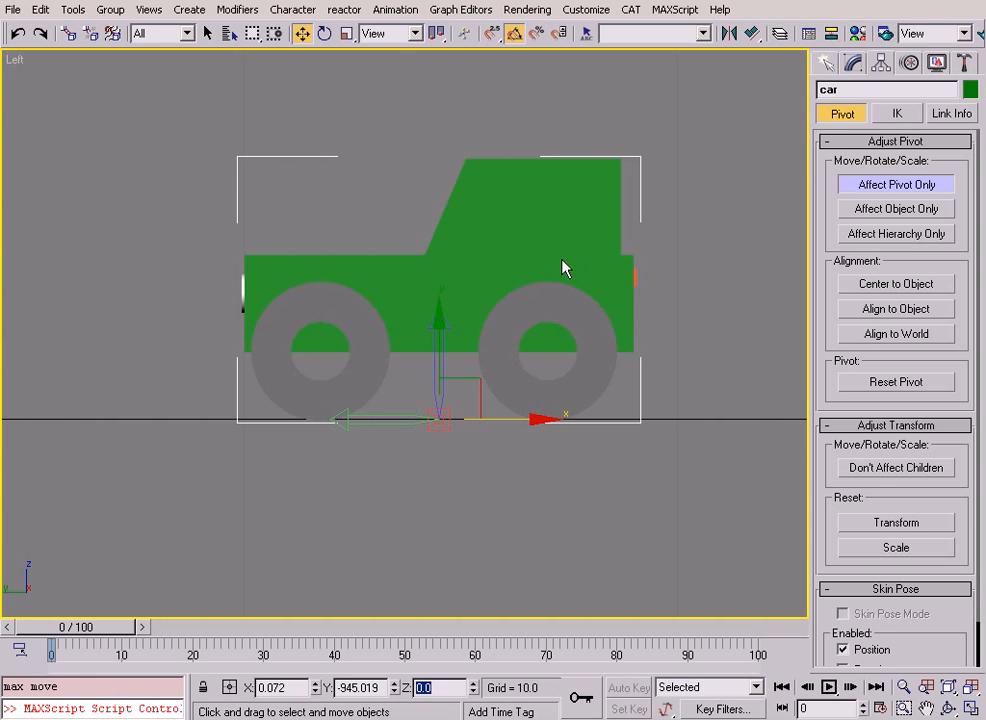
click(853, 64)
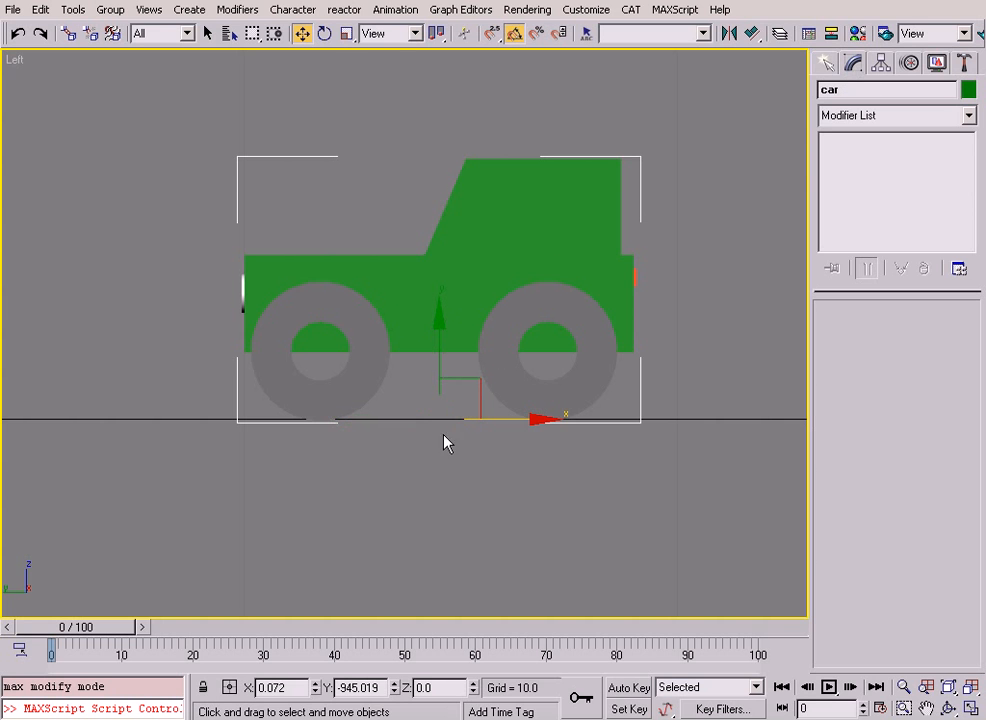
- Move the car to just outside the track's lower end in the Top view and rotate it -50 degrees about Z
drag(459, 420, 418, 572)
key(alt+w)
right_click(557, 521)
right_click(204, 178)
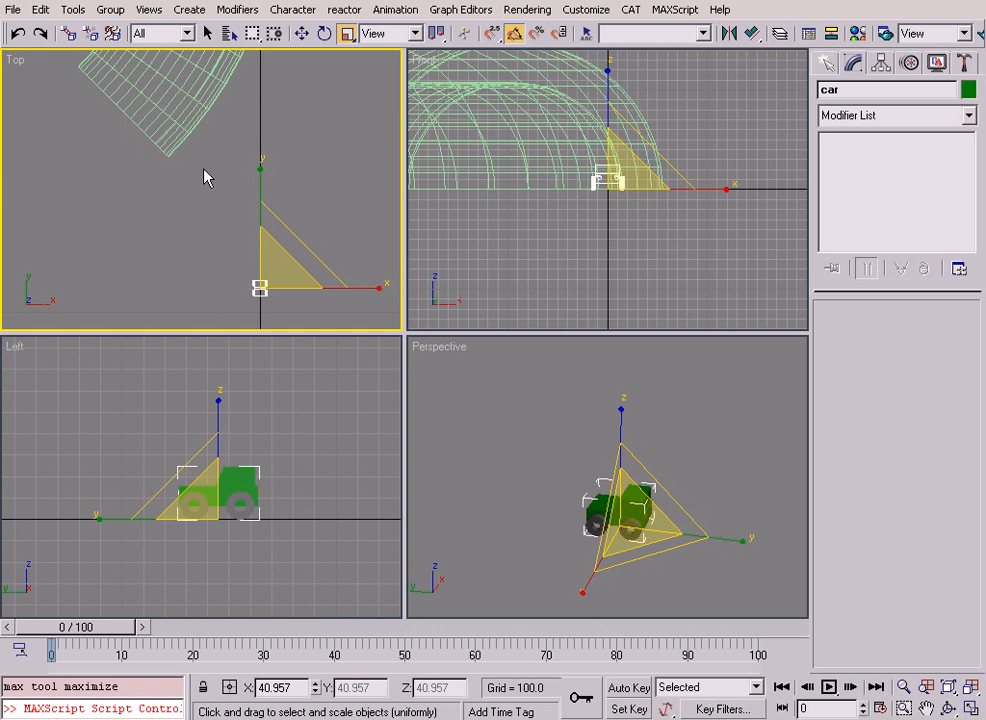
key(alt+w)
right_click(434, 427)
click(440, 438)
drag(565, 498, 216, 255)
right_click(170, 238)
click(194, 266)
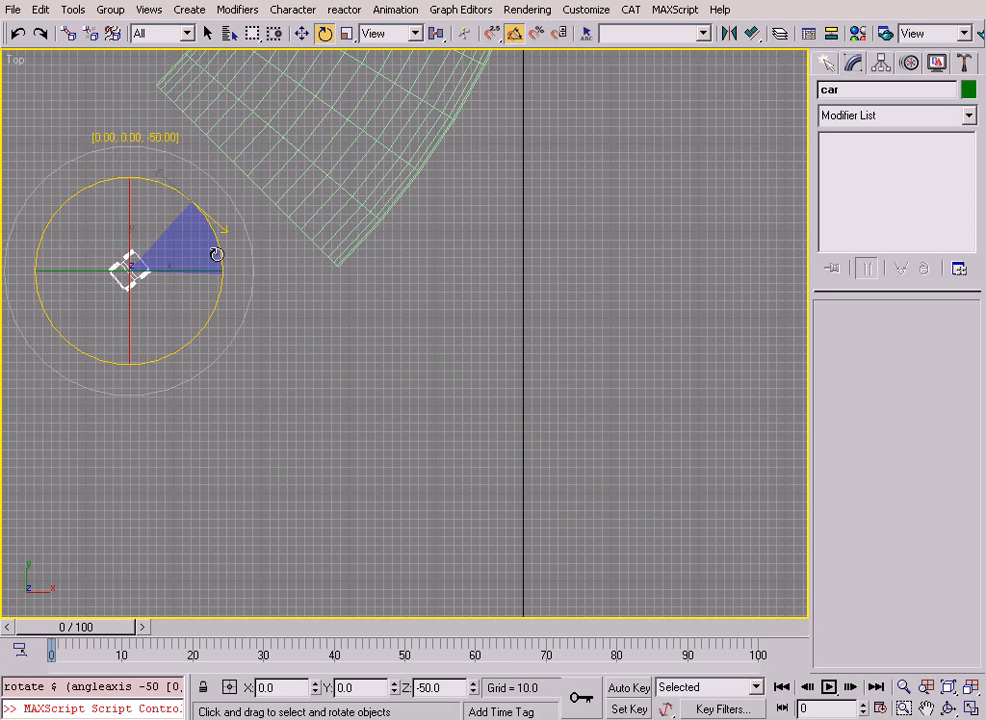
- Scale the car group down uniformly in the Perspective view so it fits the track opening
key(alt+w)
key(alt+w)
key(z)
alt+middle_drag(531, 452, 445, 341)
key(alt+z)
drag(445, 341, 452, 402)
middle_drag(452, 402, 454, 500)
alt+middle_drag(454, 500, 516, 508)
drag(506, 460, 524, 398)
mouse_move(524, 398)
alt+middle_down()
mouse_move(508, 401)
mouse_move(515, 417)
alt+middle_up()
right_click(372, 441)
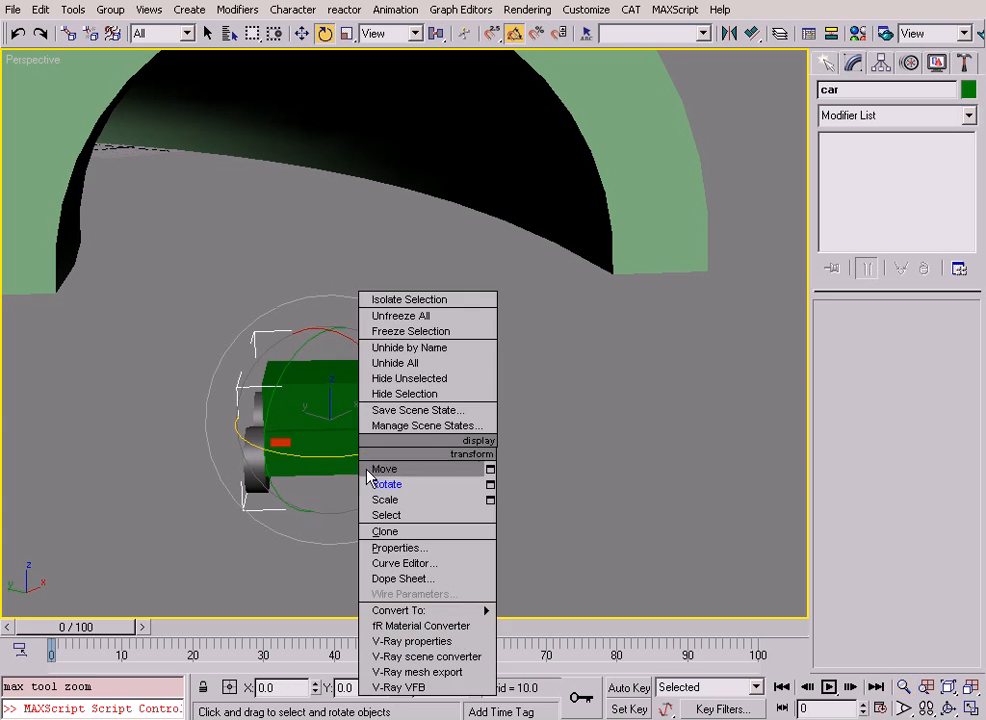
click(378, 500)
drag(331, 459, 331, 513)
alt+middle_drag(331, 513, 548, 450)
- Select both track pieces and set their object color to orange-brown, with nothing left selected
drag(203, 141, 457, 345)
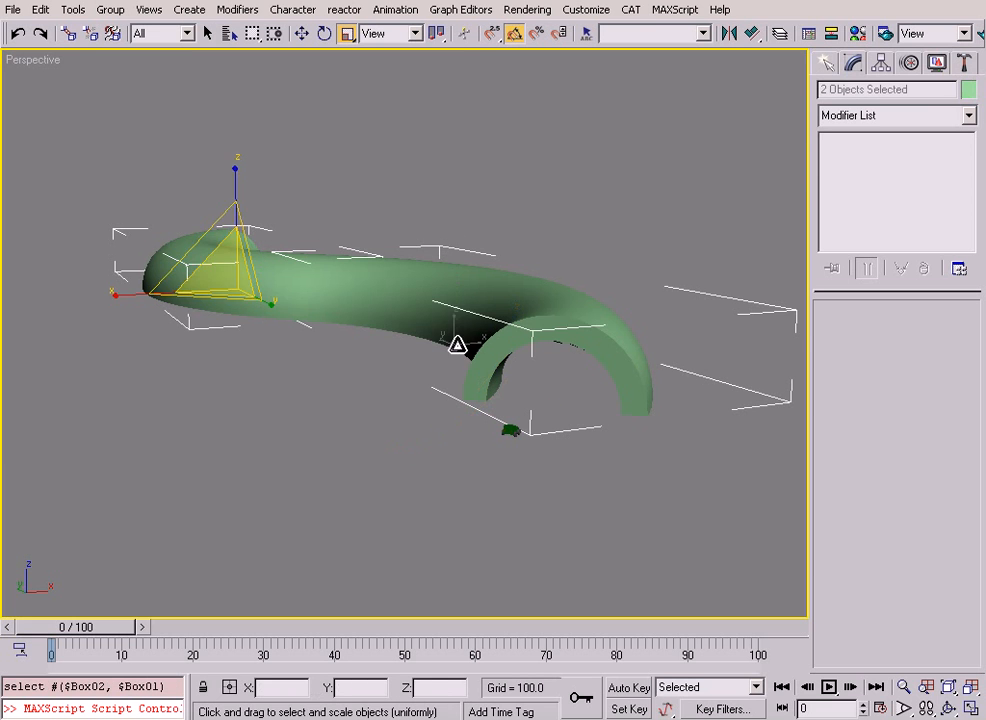
click(970, 91)
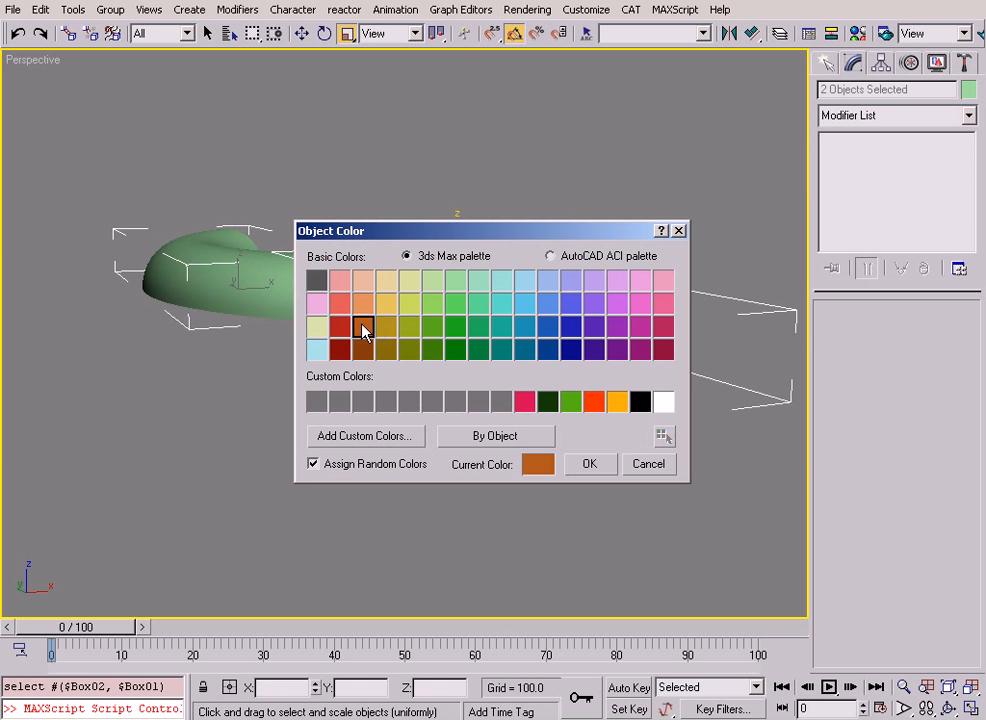
click(590, 471)
click(613, 493)
middle_drag(613, 493, 587, 492)
key(alt+z)
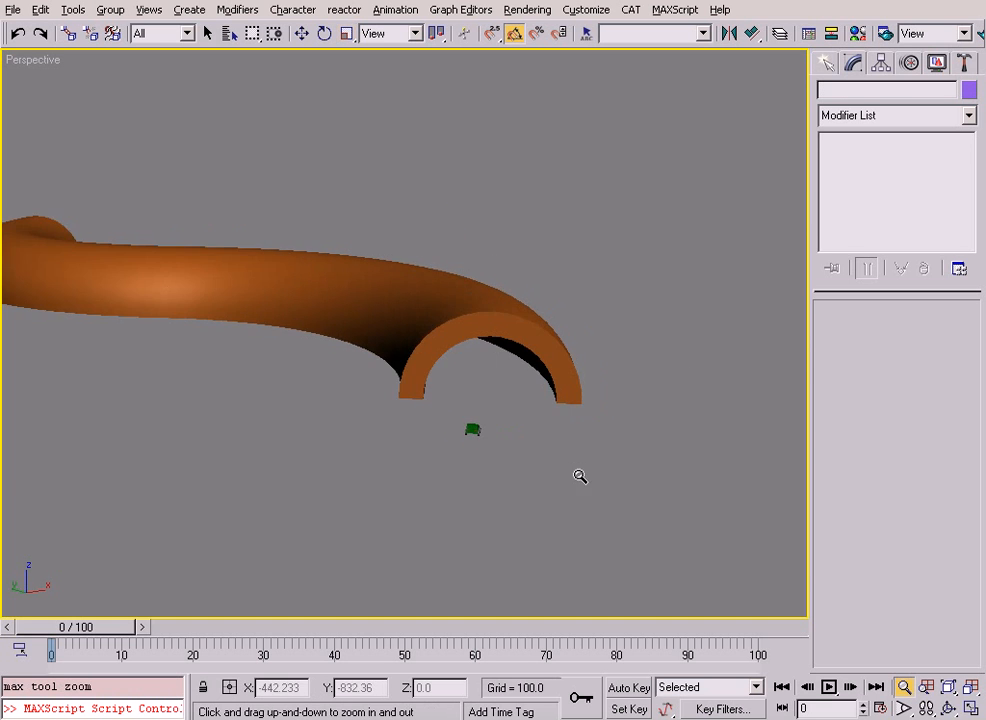
drag(587, 492, 590, 415)
middle_drag(416, 347, 526, 397)
drag(538, 425, 559, 385)
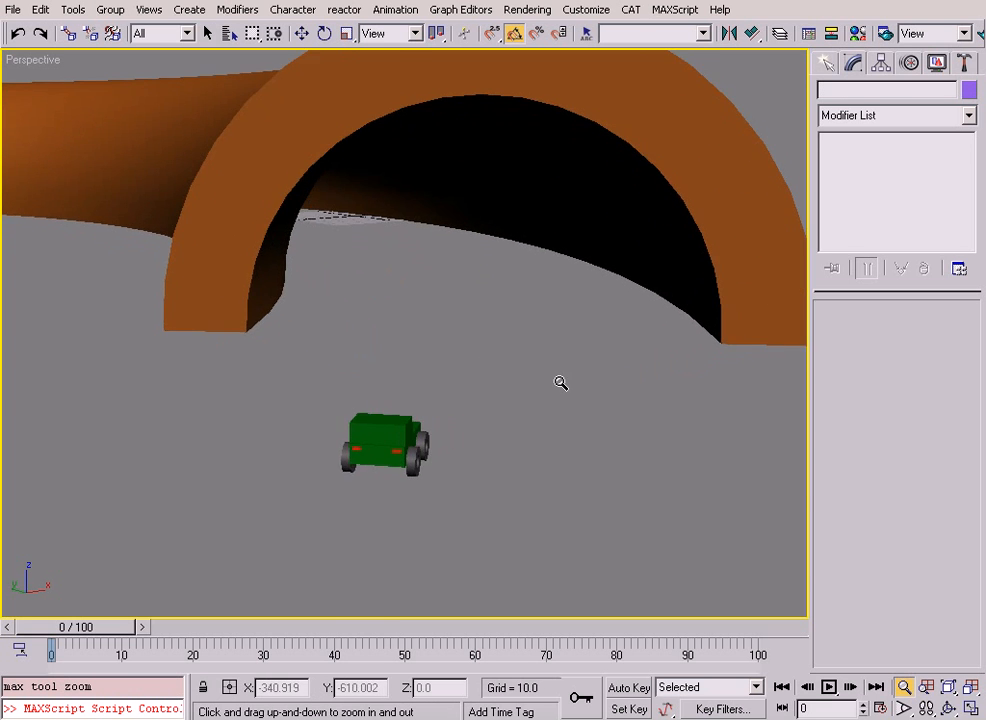
middle_drag(560, 385, 599, 411)
- Create a ground plane in the Top view that extends around the whole track and the car
key(alt+w)
right_click(319, 220)
key(alt+w)
key(z)
middle_drag(481, 341, 484, 321)
right_click(497, 304)
click(513, 314)
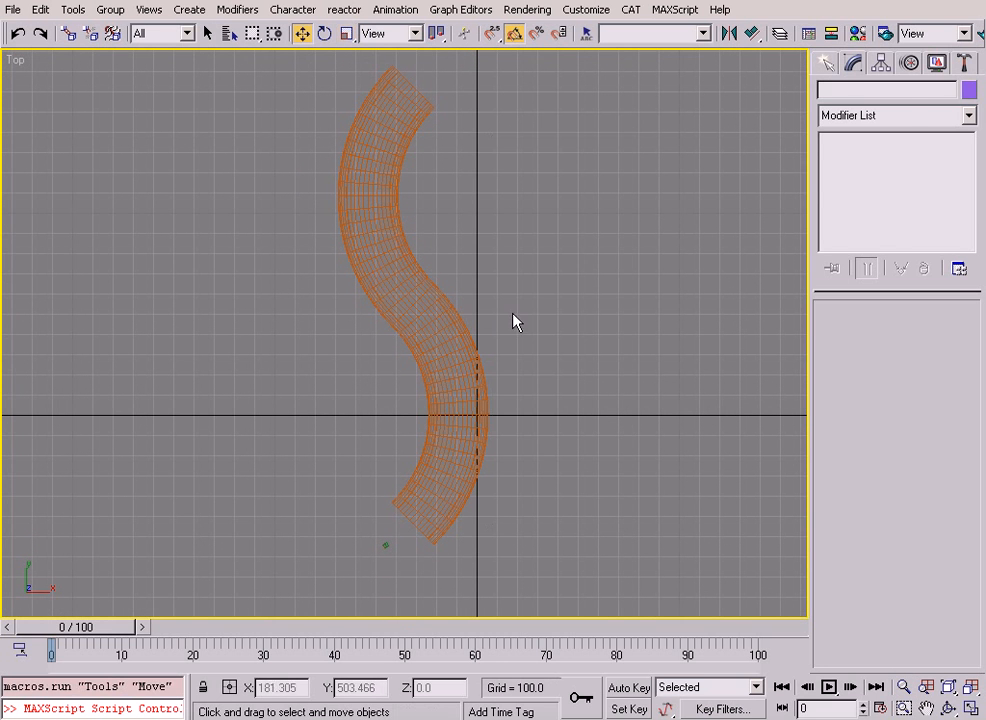
click(829, 62)
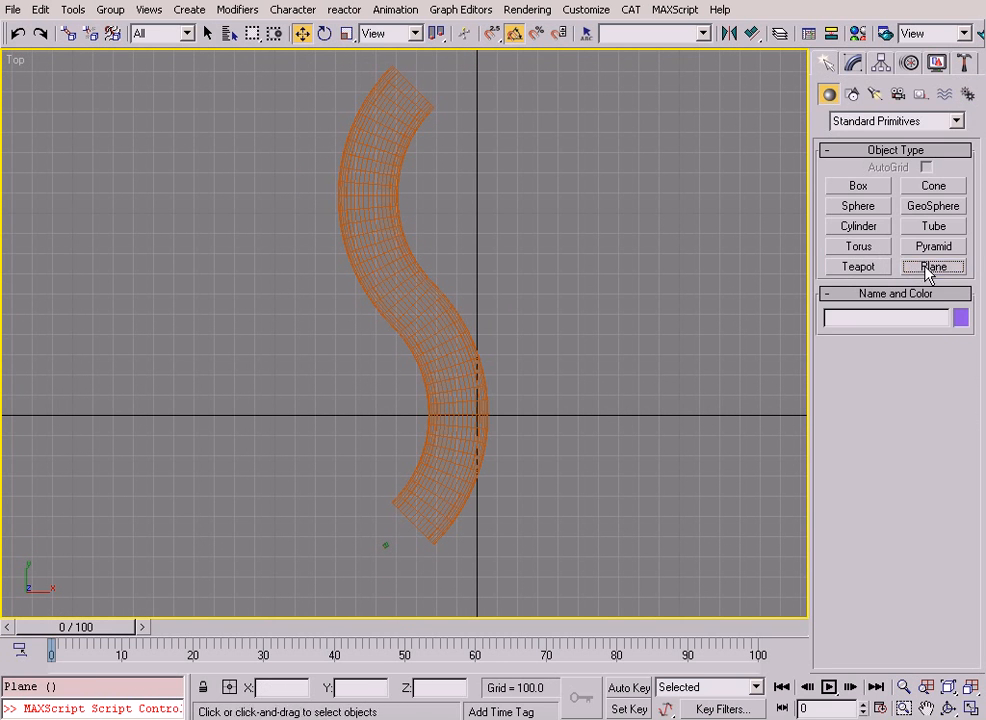
click(932, 268)
scroll(451, 308, down, 3)
drag(265, 103, 610, 546)
right_click(591, 542)
click(741, 372)
- Examine the car's size against the track opening and the ground plane in the Perspective view
key(alt+w)
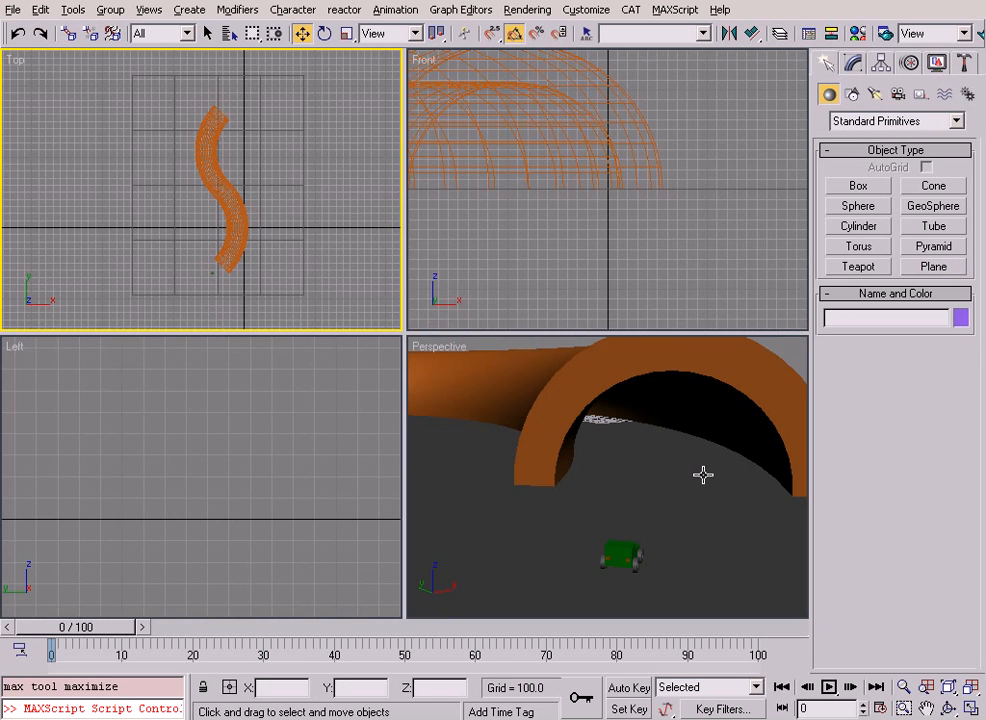
right_click(720, 436)
key(alt+w)
mouse_move(620, 438)
alt+middle_down()
mouse_move(606, 460)
mouse_move(617, 425)
alt+middle_up()
key(alt+z)
drag(605, 432, 640, 384)
alt+middle_drag(640, 384, 664, 379)
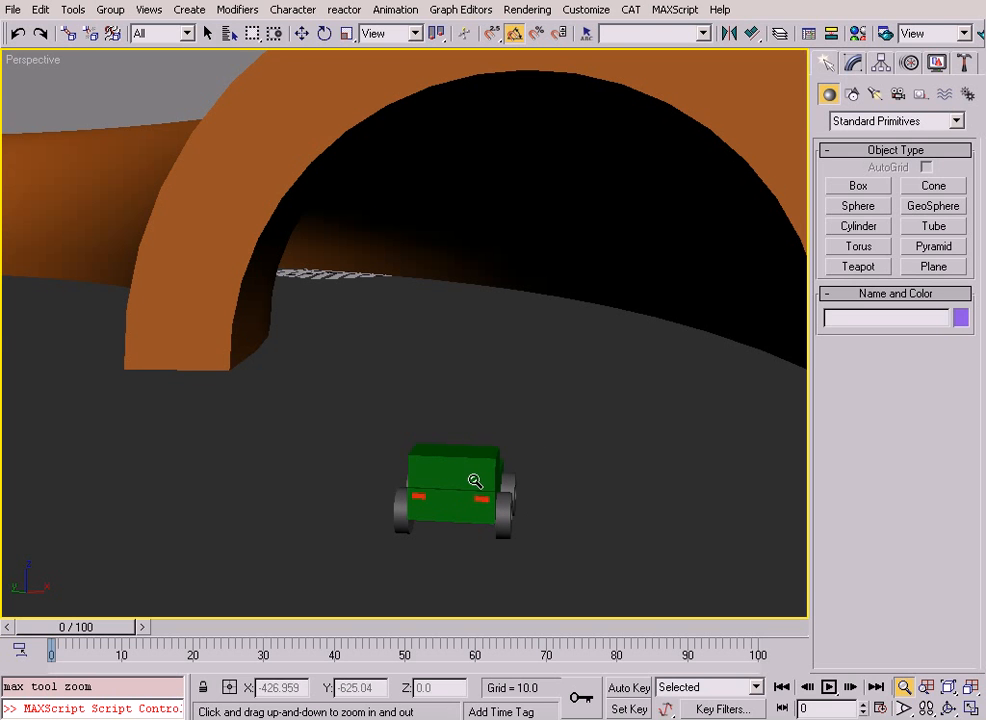
- Select the car in the Top view and turn on Auto Key recording at frame 0
key(alt+w)
right_click(286, 292)
key(alt+w)
key(alt+z)
drag(435, 529, 449, 426)
key(w)
click(415, 445)
middle_drag(423, 445, 329, 490)
scroll(418, 447, up, 4)
click(628, 688)
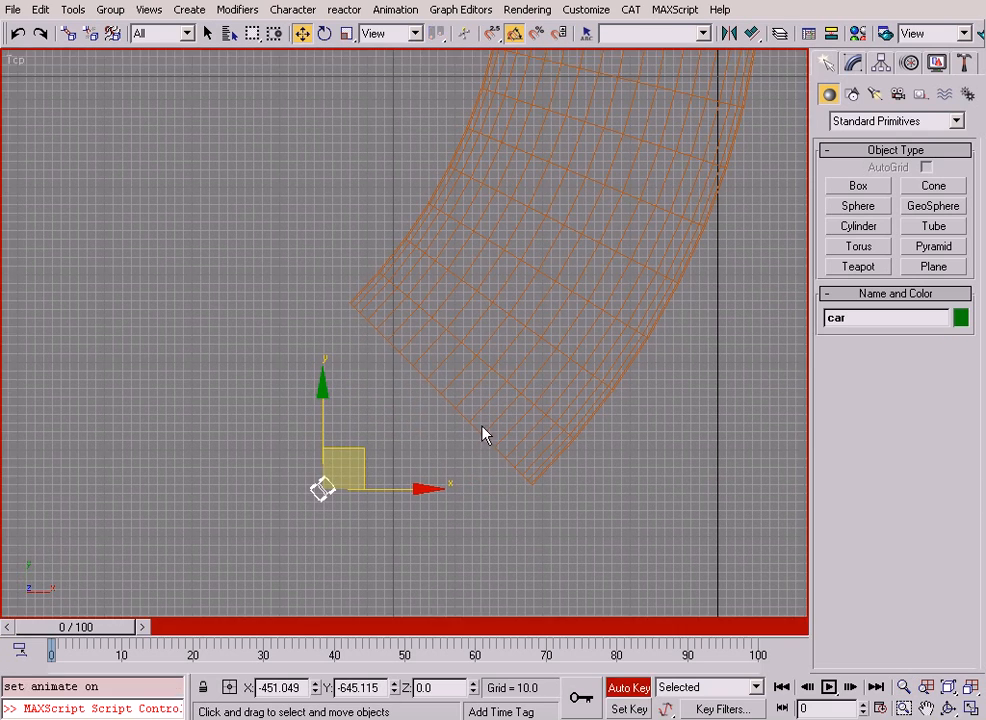
- At frame 100, move the car to just beyond the track's upper end, at about X -258, Y 1710
scroll(436, 535, down, 8)
middle_drag(431, 552, 449, 474)
scroll(450, 476, down, 2)
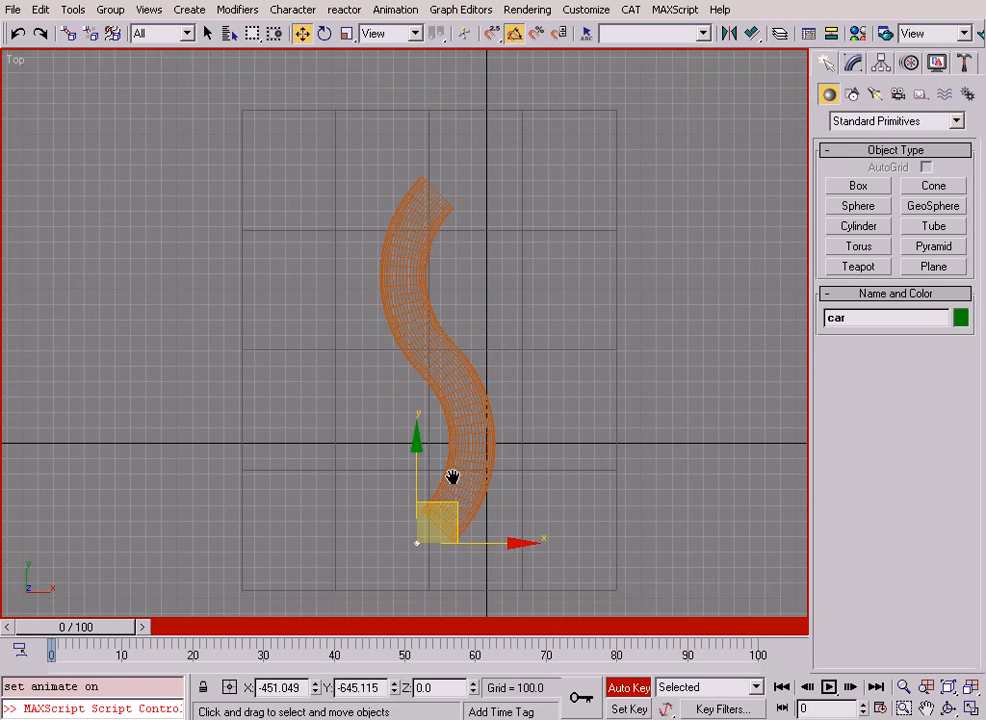
drag(672, 628, 738, 627)
drag(456, 510, 485, 147)
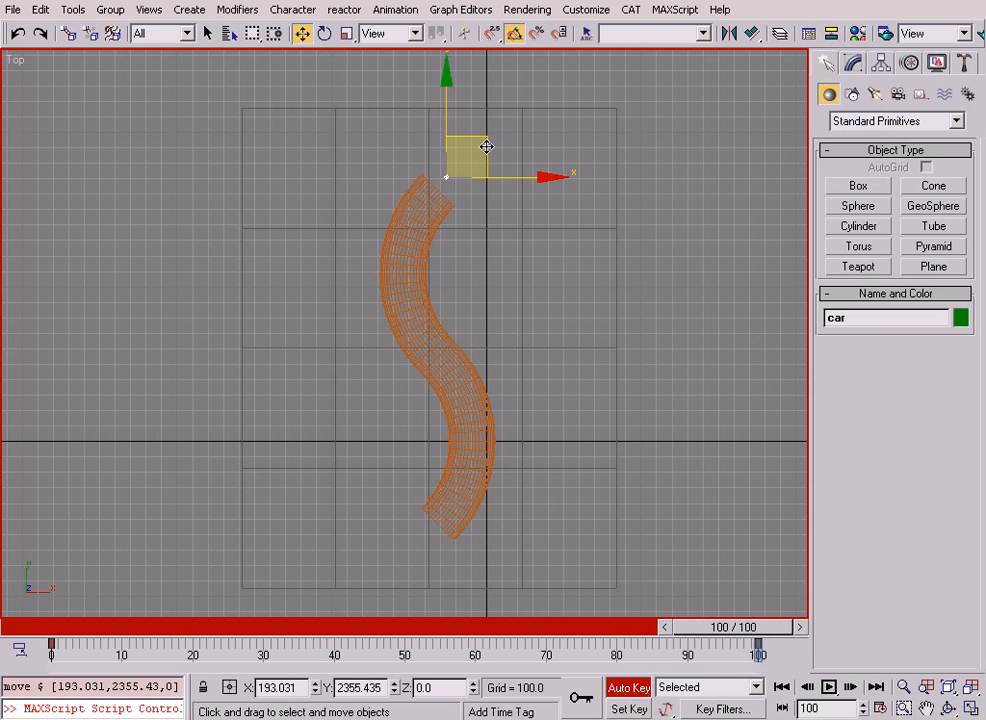
drag(706, 628, 783, 620)
key(w)
- Adjust the car's rotation slightly at frame 100 and move it to about X -244, Y 1688
scroll(488, 235, up, 10)
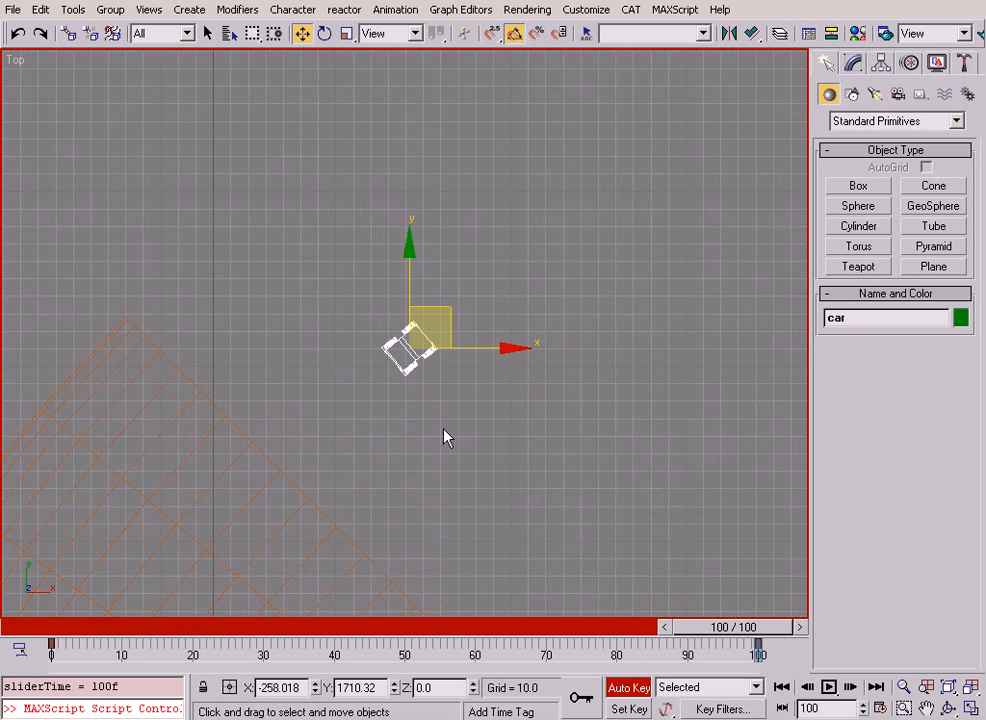
right_click(398, 346)
click(435, 322)
mouse_move(478, 407)
mouse_down()
mouse_move(482, 394)
mouse_move(482, 404)
mouse_up()
right_click(482, 404)
click(500, 419)
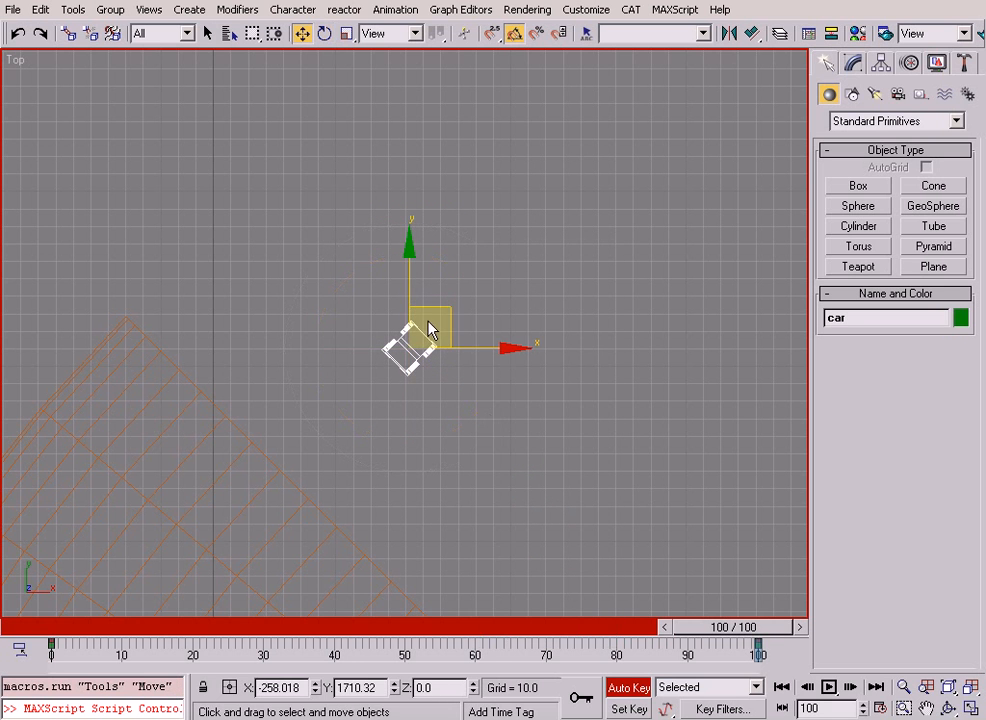
drag(448, 313, 491, 370)
scroll(463, 215, down, 5)
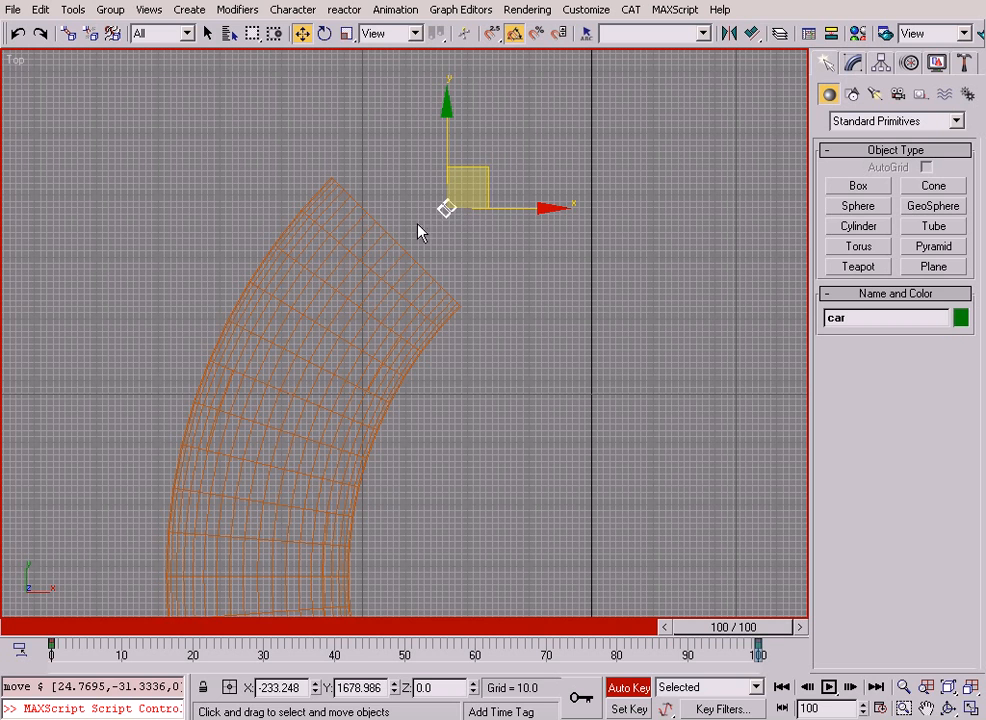
drag(486, 171, 477, 165)
scroll(480, 165, down, 4)
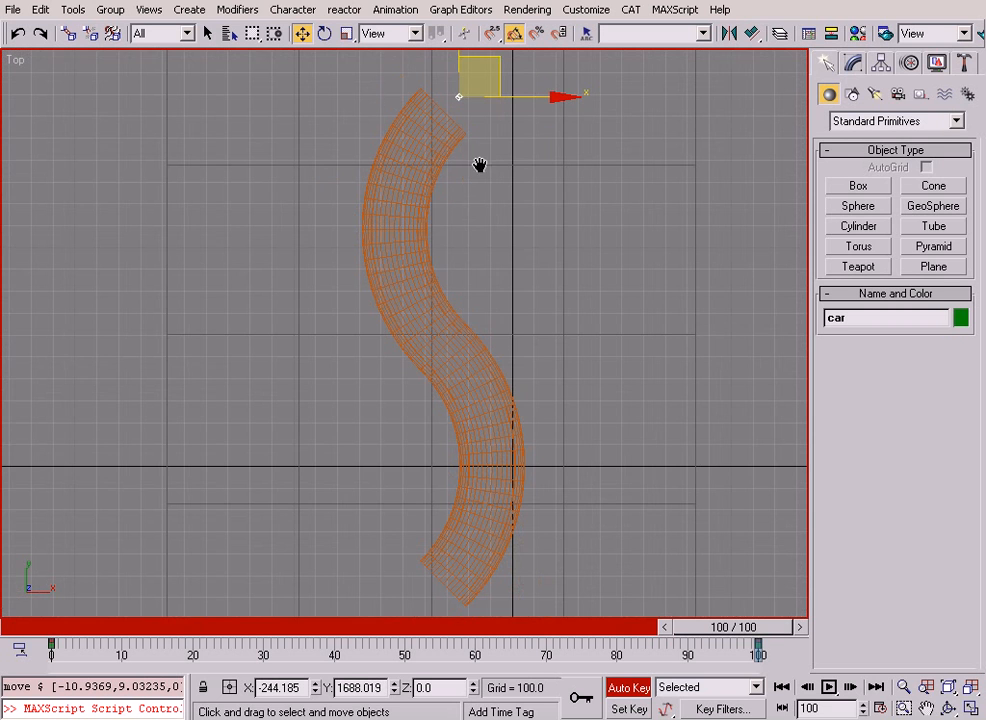
- At frame 50, move the car toward the track's centerline at mid-length and rotate it to 47.5 degrees about Z
drag(706, 632, 383, 600)
scroll(491, 290, up, 6)
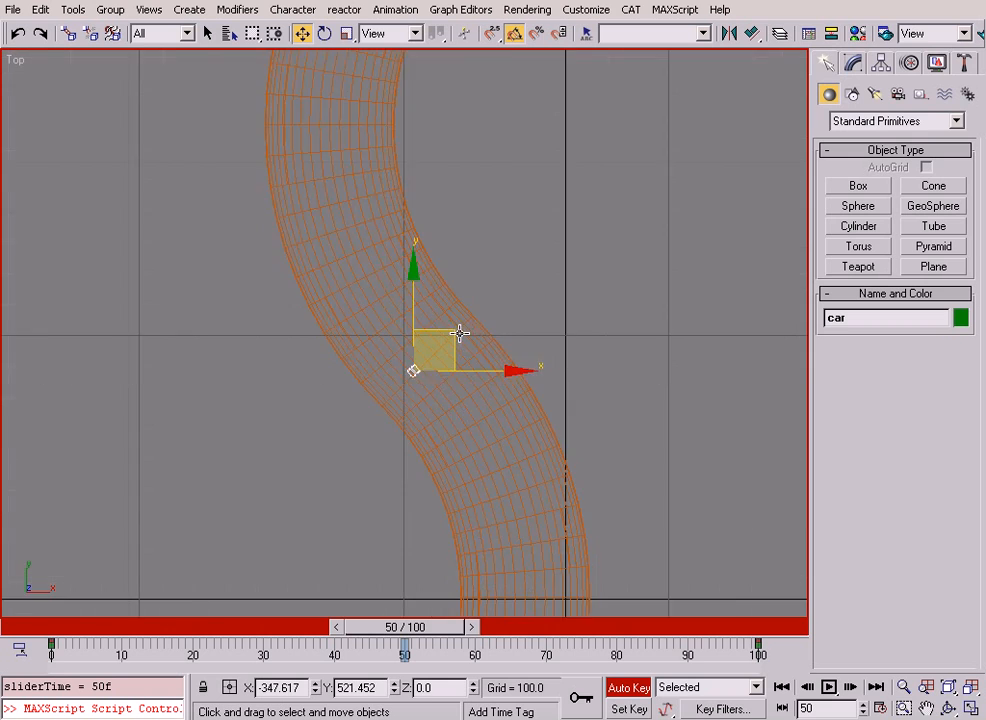
middle_drag(418, 383, 633, 176)
drag(528, 217, 561, 213)
scroll(530, 257, up, 4)
right_click(450, 335)
click(464, 359)
click(508, 311)
click(500, 317)
drag(504, 321, 476, 228)
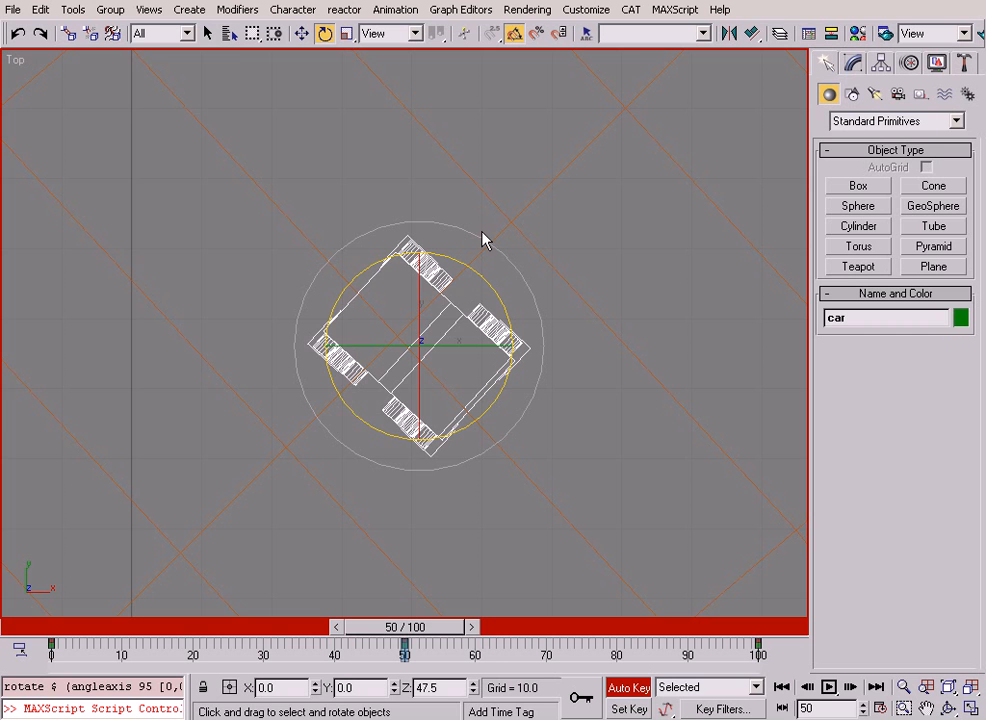
- Lock the selection and reposition the car at frame 50 to about X -311, Y 544
key(space)
scroll(506, 319, down, 10)
right_click(424, 276)
click(440, 294)
drag(447, 244, 464, 230)
drag(579, 153, 555, 185)
key(ctrl+z)
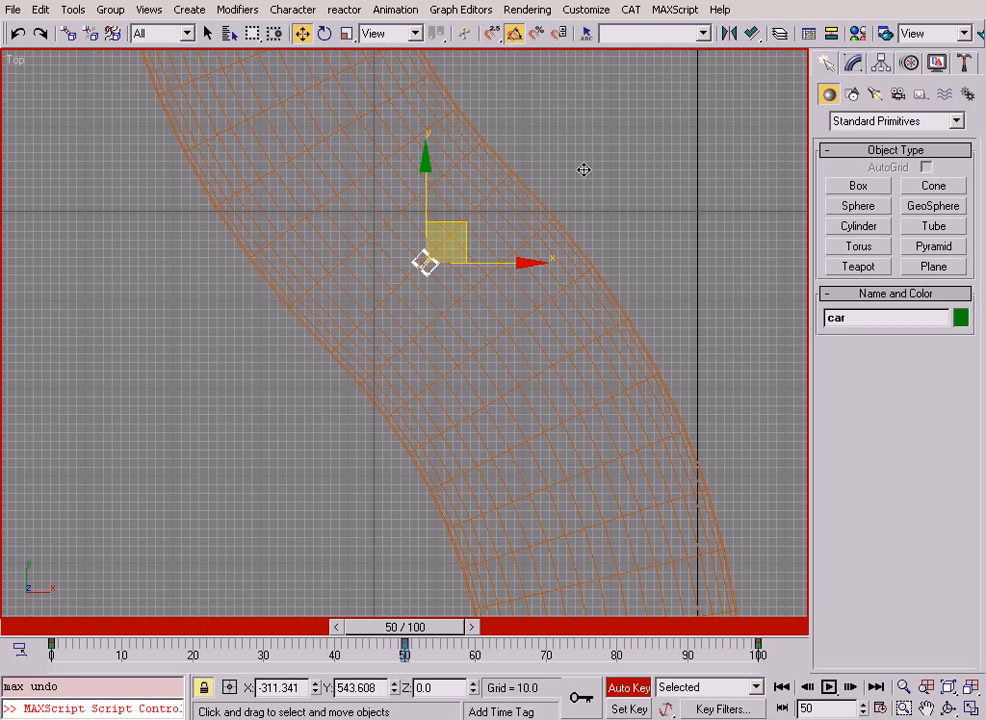
scroll(486, 285, down, 3)
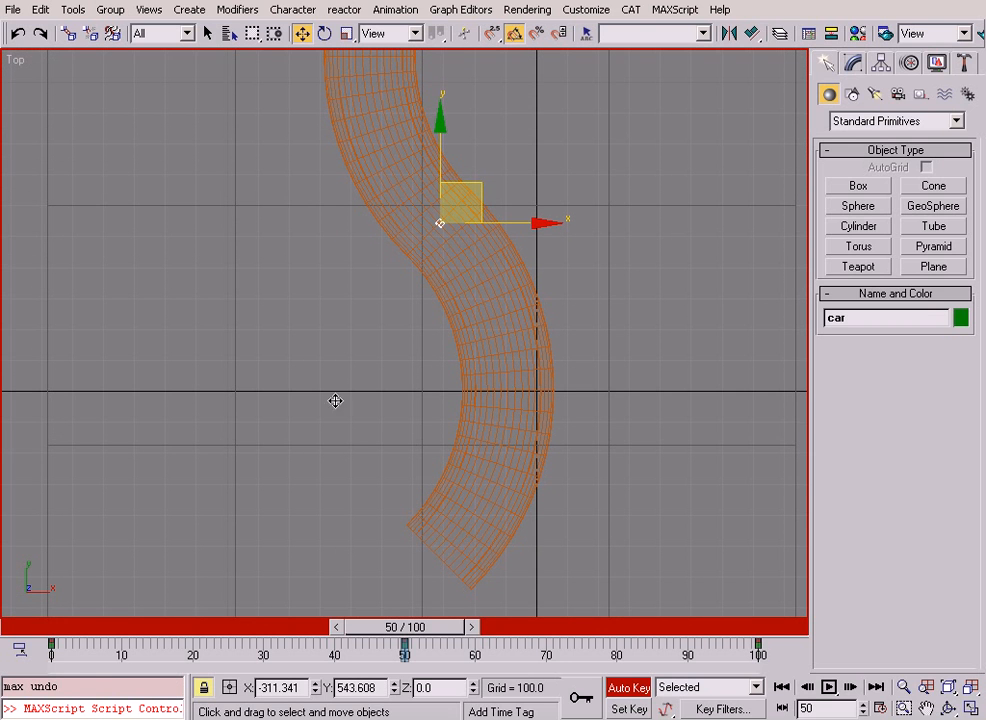
- At frame 25, move the car sideways onto the middle of the track's first bend
drag(431, 628, 962, 549)
middle_drag(586, 295, 552, 382)
scroll(557, 368, down, 3)
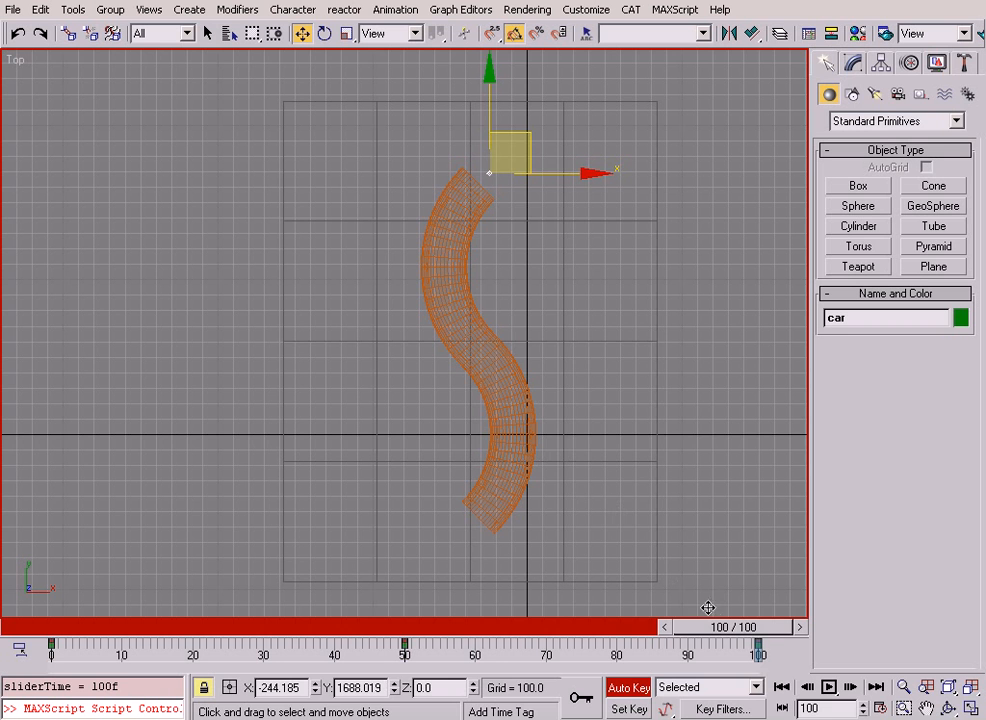
drag(729, 640, 240, 566)
key(w)
scroll(447, 458, up, 3)
scroll(519, 414, up, 2)
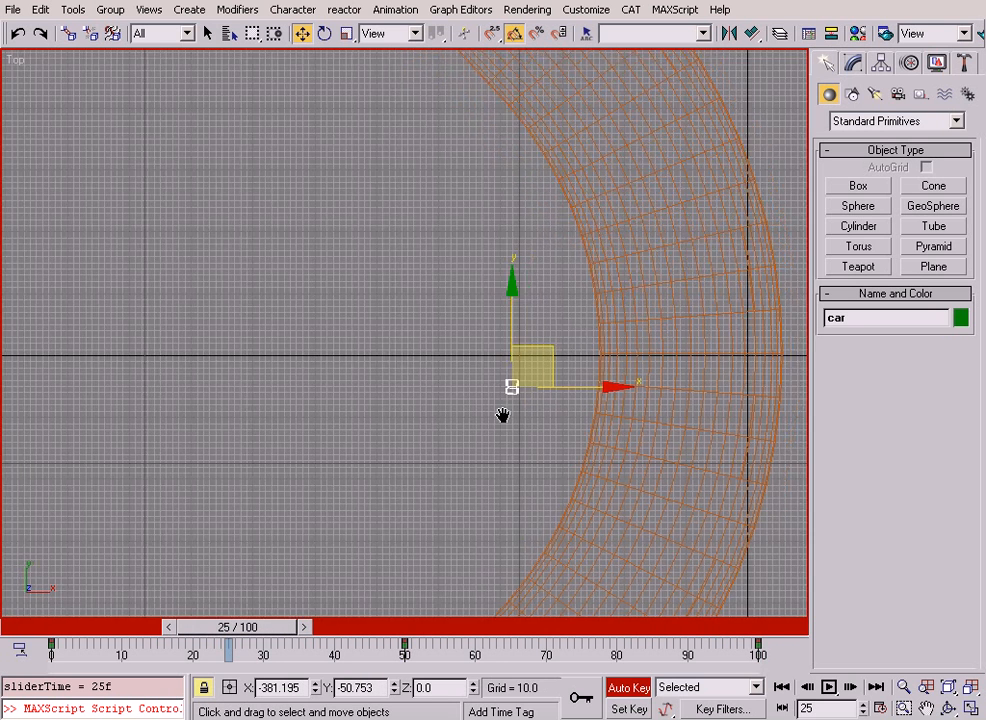
middle_drag(519, 414, 238, 416)
scroll(327, 373, down, 2)
drag(198, 389, 410, 371)
scroll(370, 394, up, 1)
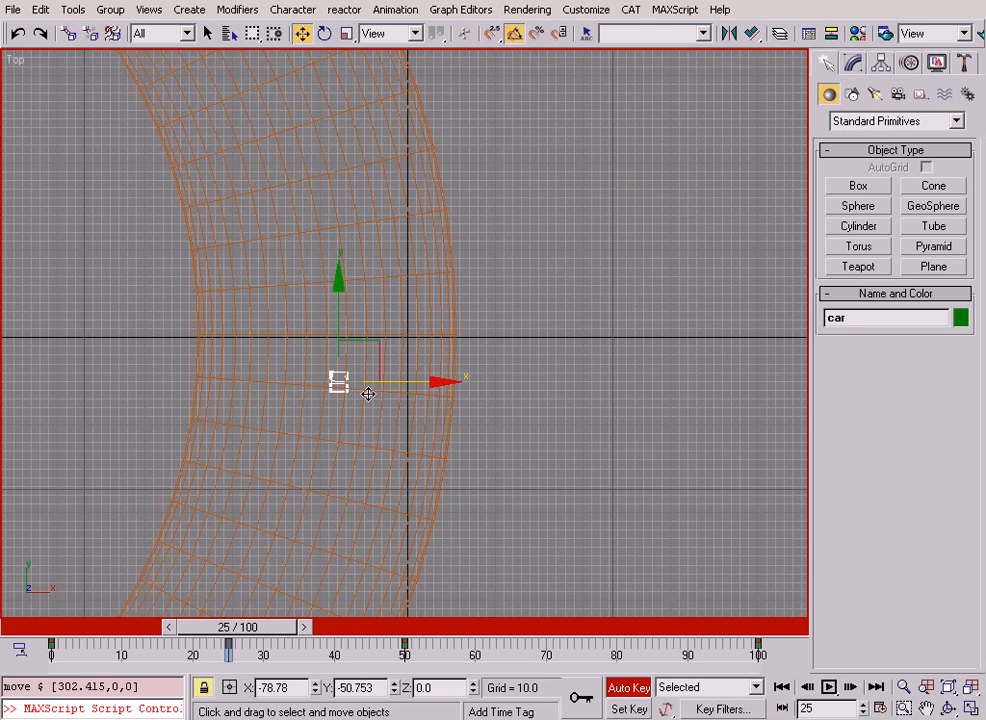
scroll(368, 394, up, 2)
drag(326, 345, 350, 316)
- Rotate the car at frame 25 to -6.25 degrees about Z to align it with the track
right_click(315, 339)
click(338, 373)
scroll(350, 320, up, 3)
drag(300, 382, 240, 282)
key(ctrl+z)
key(ctrl+z)
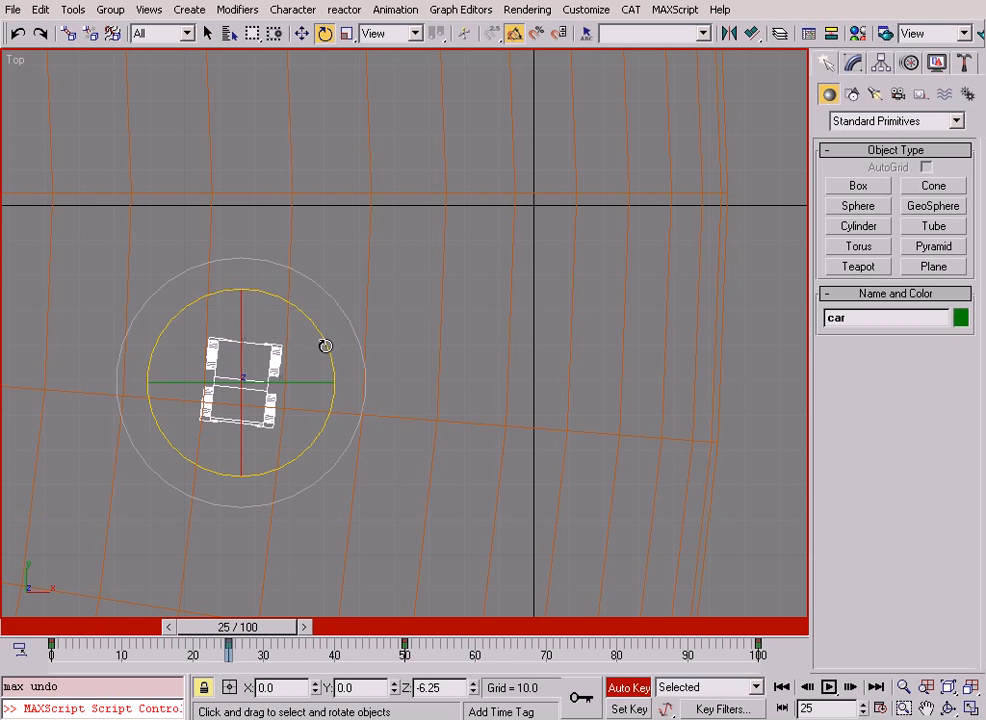
scroll(317, 337, up, 3)
mouse_move(317, 337)
mouse_down()
mouse_move(311, 304)
mouse_move(319, 343)
mouse_up()
key(ctrl+z)
- At frame 75, move the car onto the middle of the second bend, at about X -545, Y 1128
middle_drag(319, 343, 413, 265)
scroll(329, 356, down, 6)
drag(288, 636, 423, 528)
key(e)
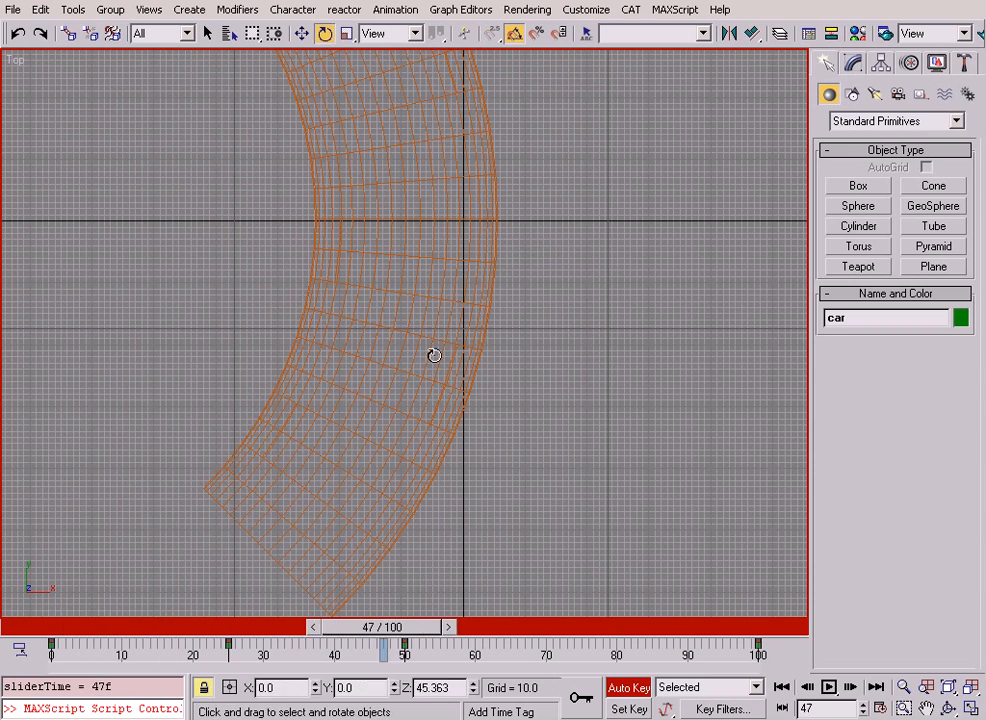
scroll(423, 528, down, 3)
middle_drag(438, 416, 446, 443)
scroll(446, 443, down, 3)
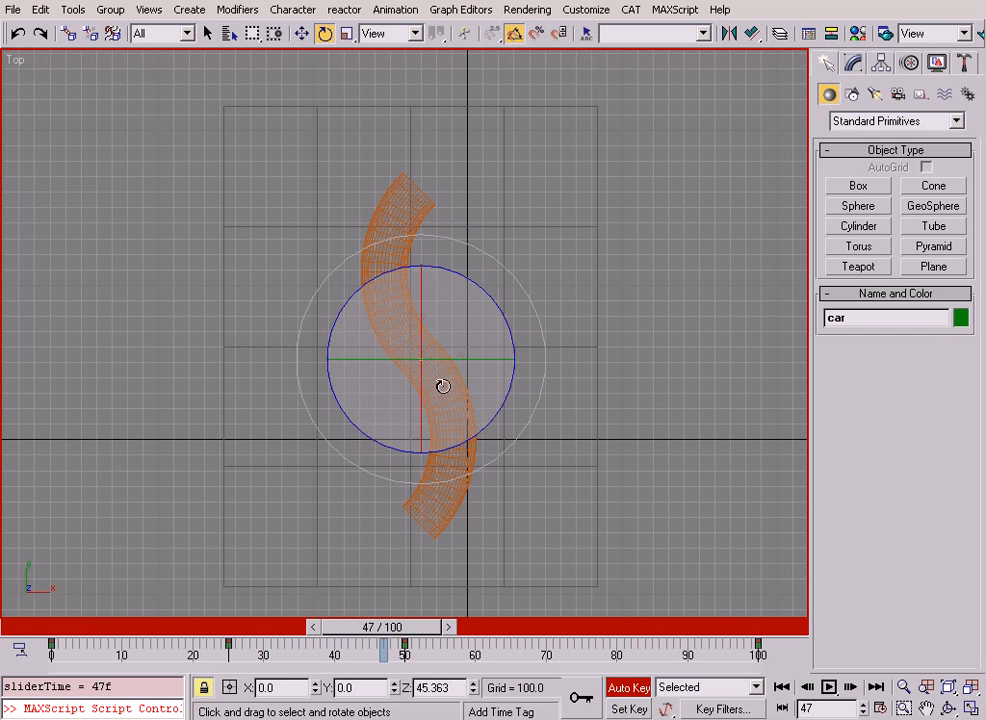
drag(410, 638, 612, 614)
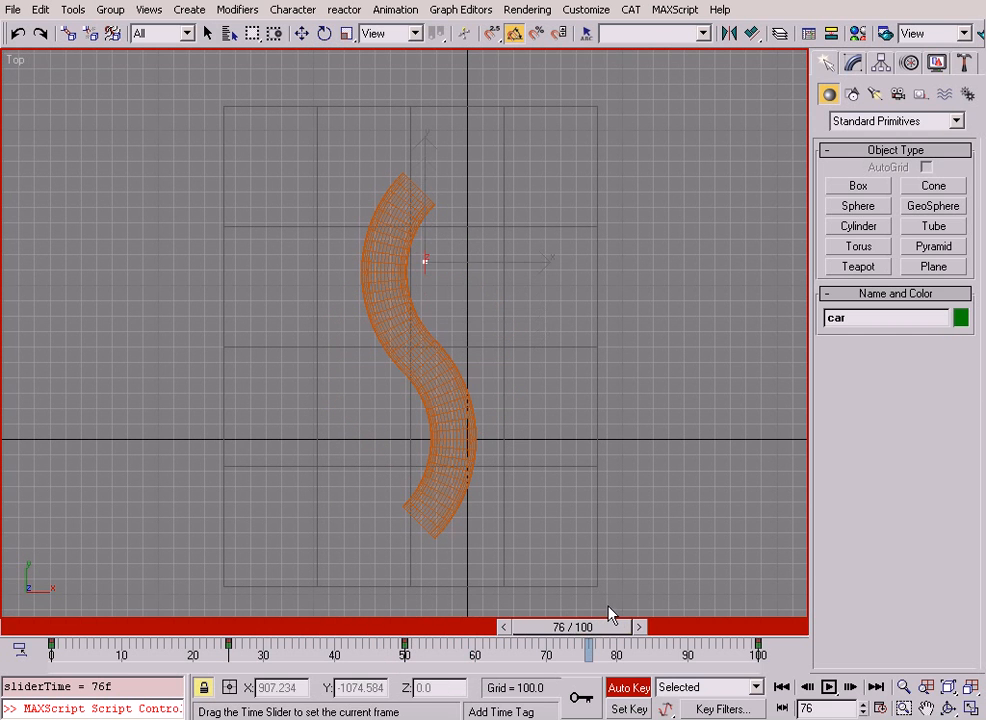
right_click(495, 295)
click(505, 302)
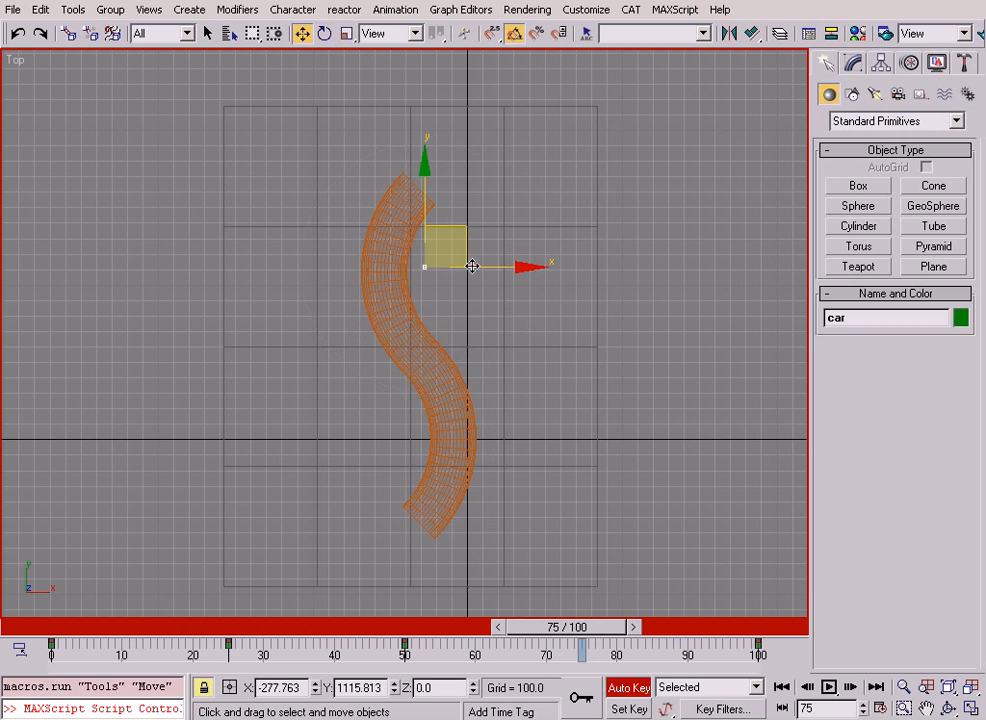
drag(468, 260, 422, 258)
scroll(427, 258, up, 2)
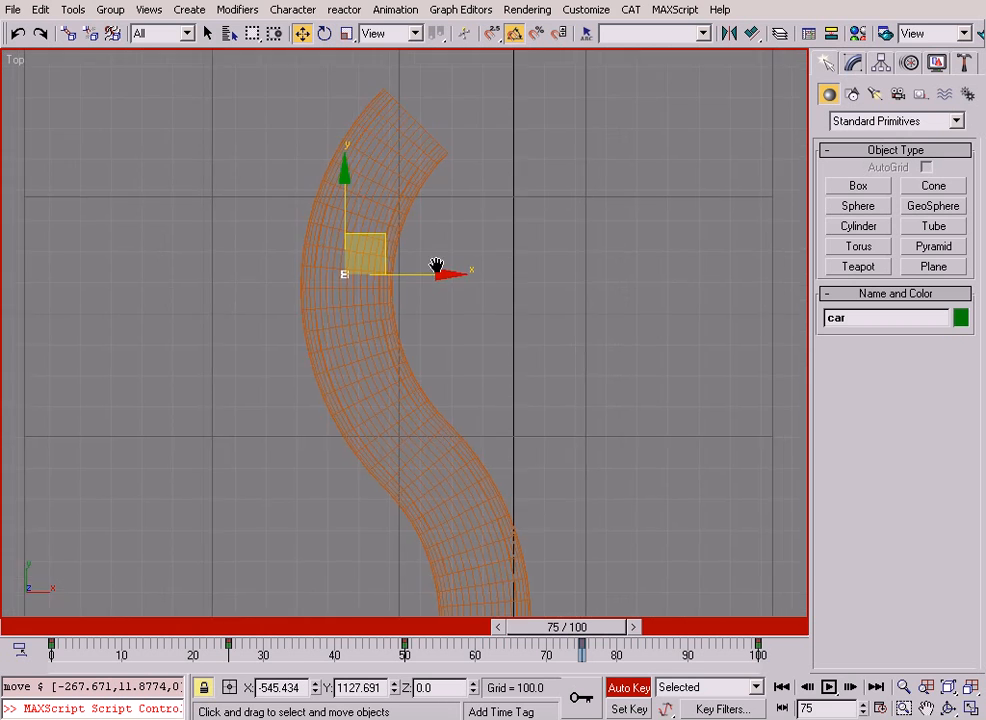
- Display the car's motion trajectory over the whole track in the Top view
middle_drag(427, 260, 506, 349)
scroll(506, 349, up, 2)
scroll(335, 378, up, 1)
scroll(344, 334, down, 3)
middle_drag(335, 378, 336, 297)
scroll(344, 334, down, 2)
click(909, 64)
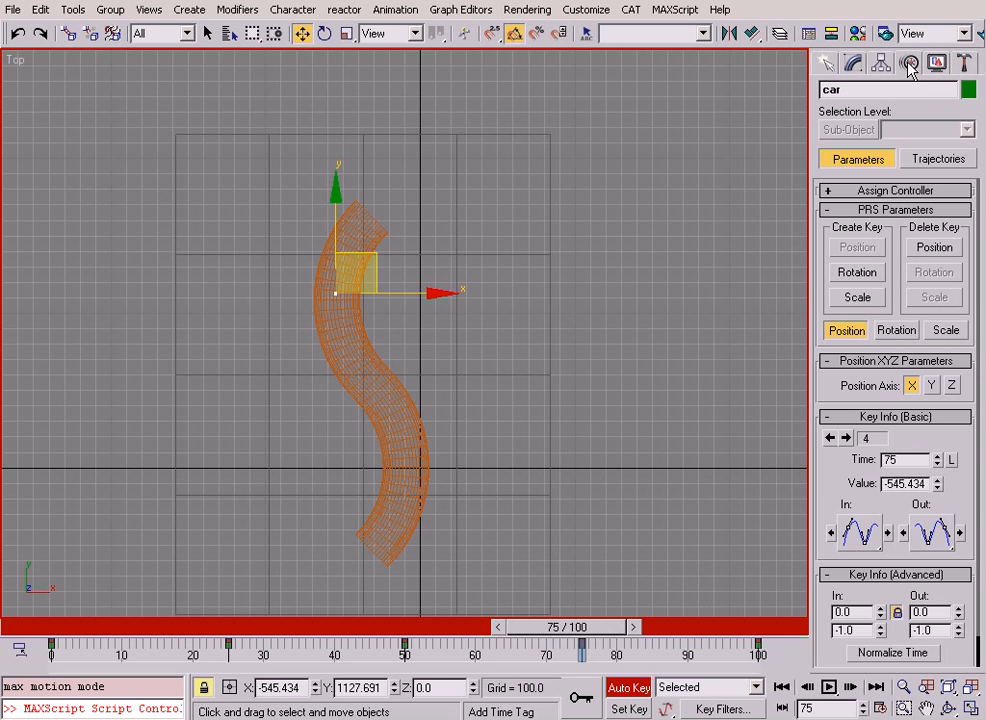
click(931, 160)
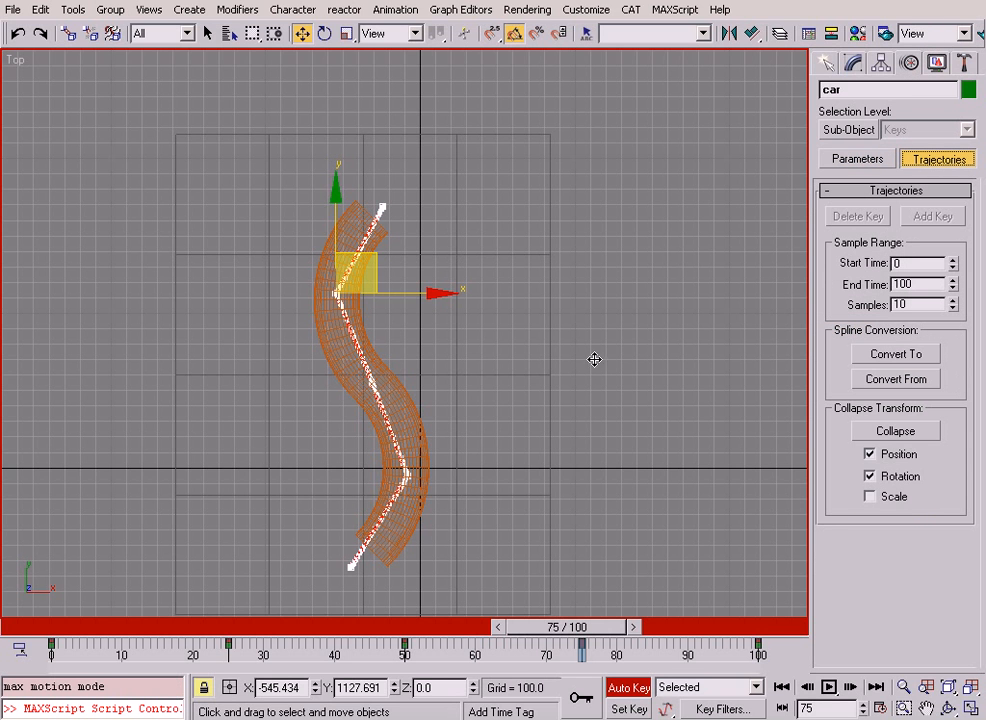
- At frame 12, move the car toward the middle of the track's lower section, at about X -193, Y -386
drag(585, 637, 258, 572)
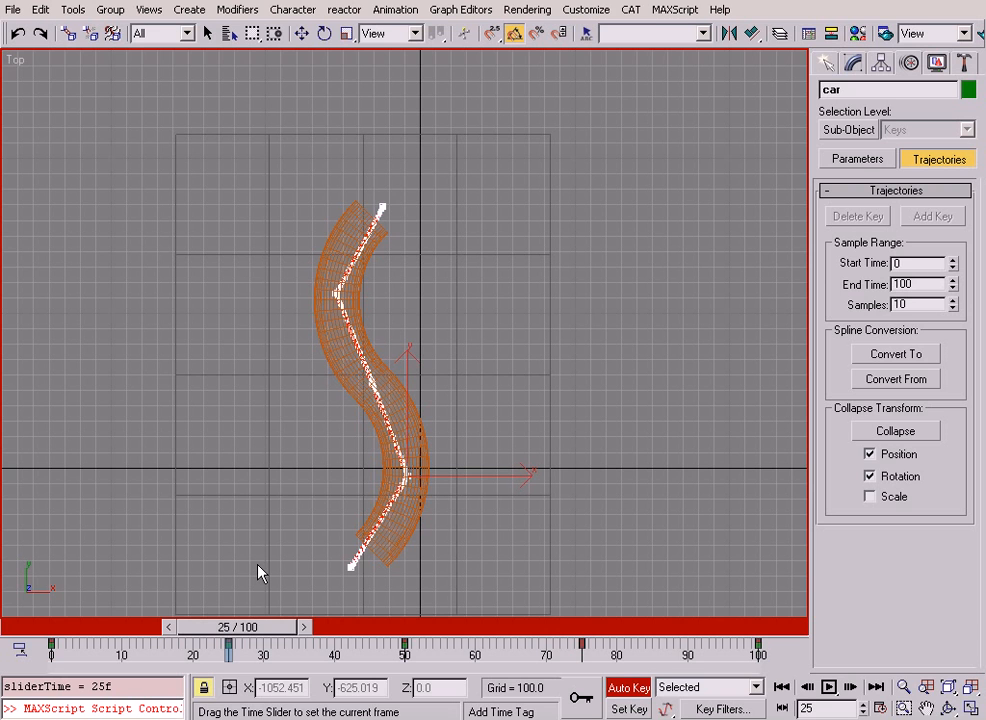
drag(258, 572, 172, 576)
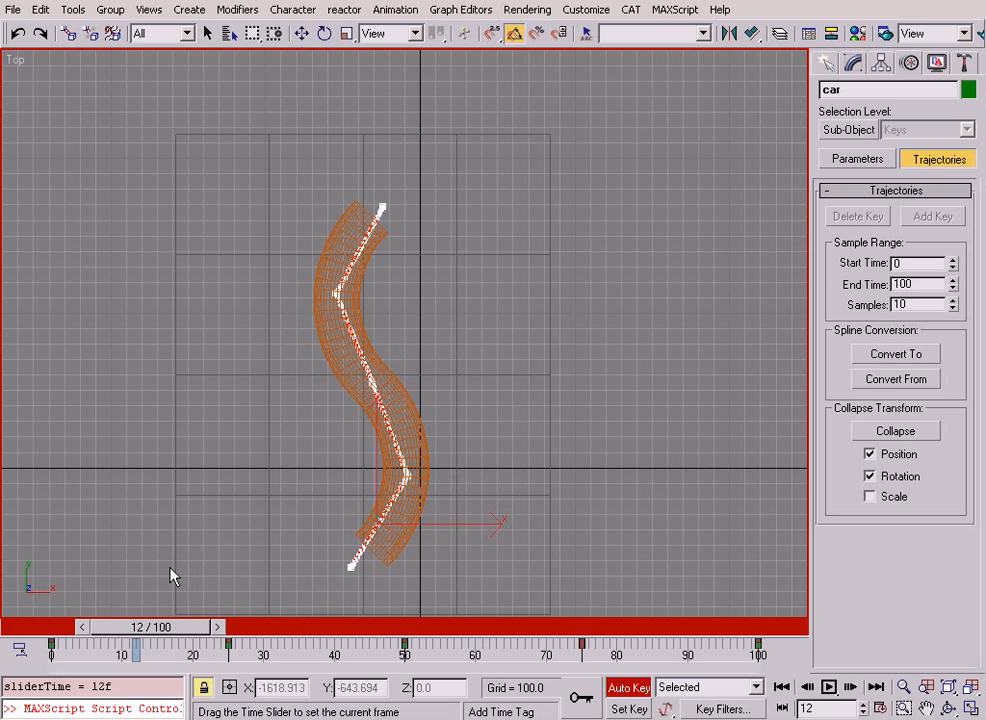
key(w)
drag(418, 496, 436, 496)
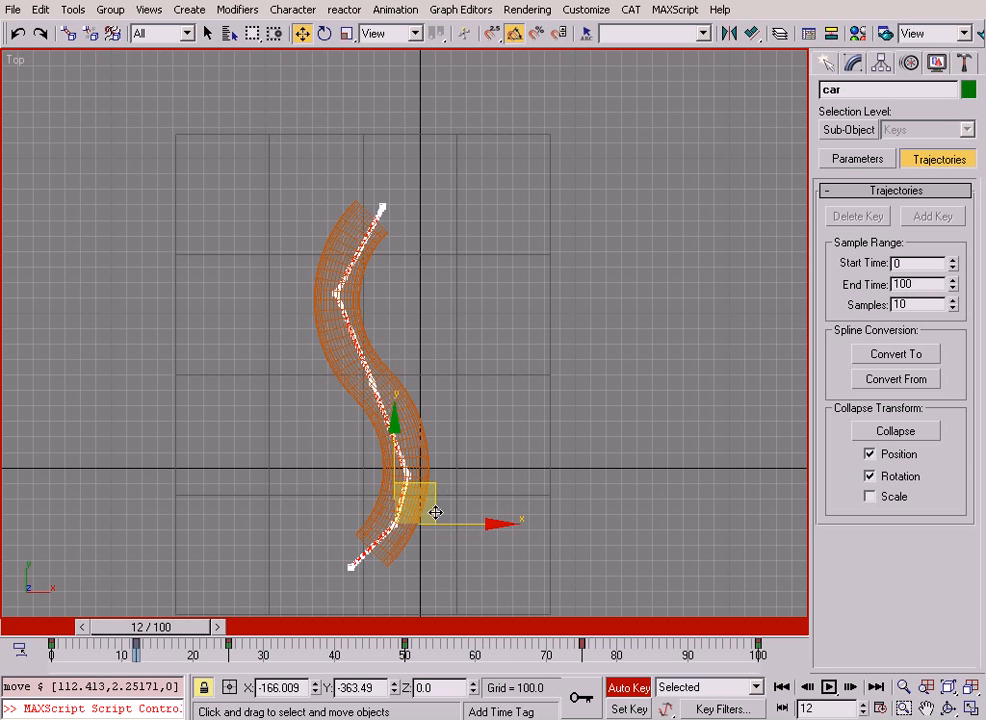
key(ctrl+z)
scroll(338, 580, up, 5)
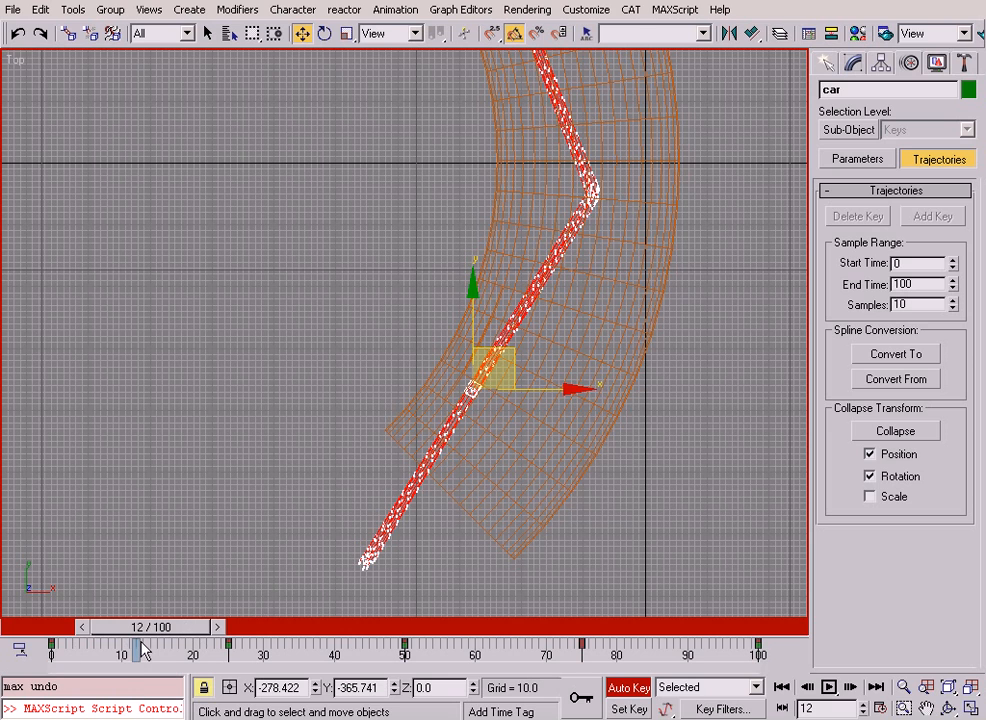
middle_drag(517, 404, 375, 446)
drag(349, 402, 401, 414)
scroll(398, 425, down, 3)
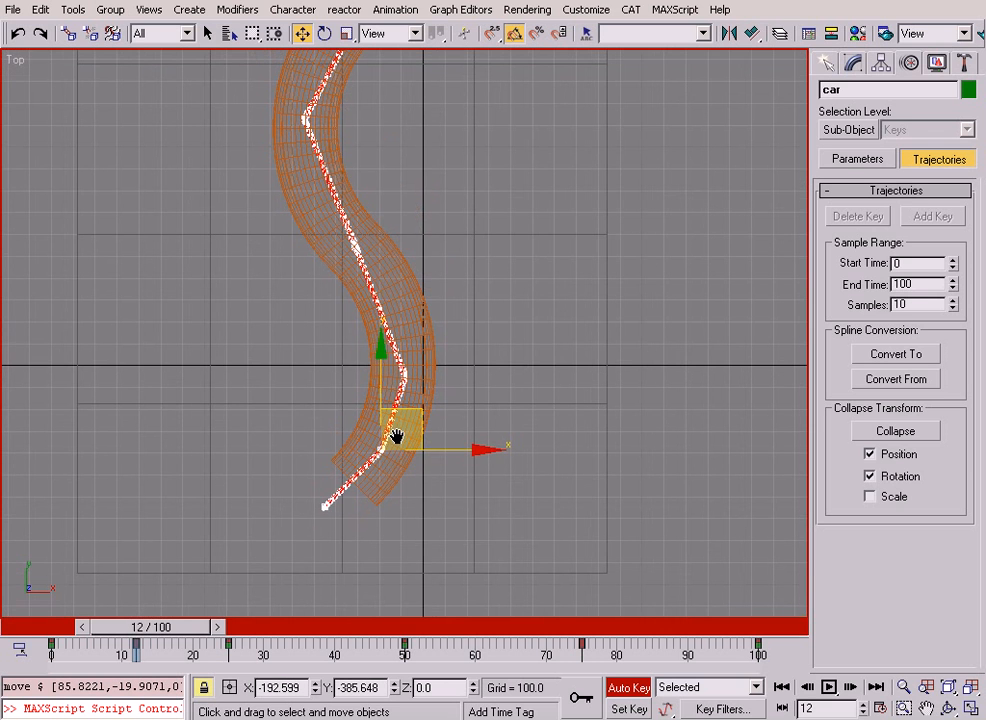